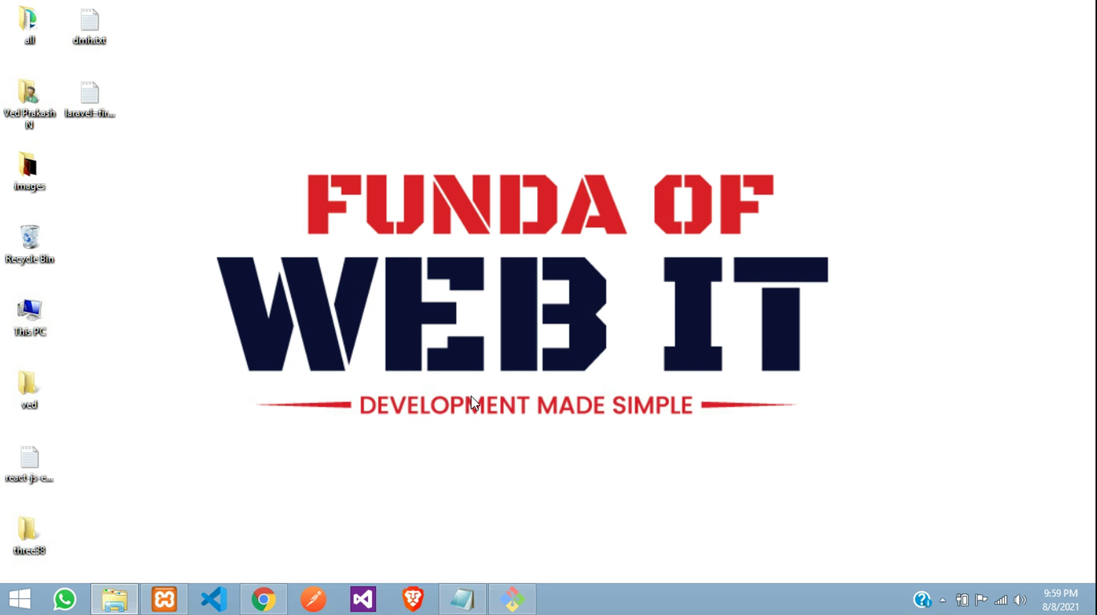
Bring Chrome forward and settle on the Firebase Admin SDK for PHP overview docs tab
{"action": "left_click", "coordinate": [262, 605]}
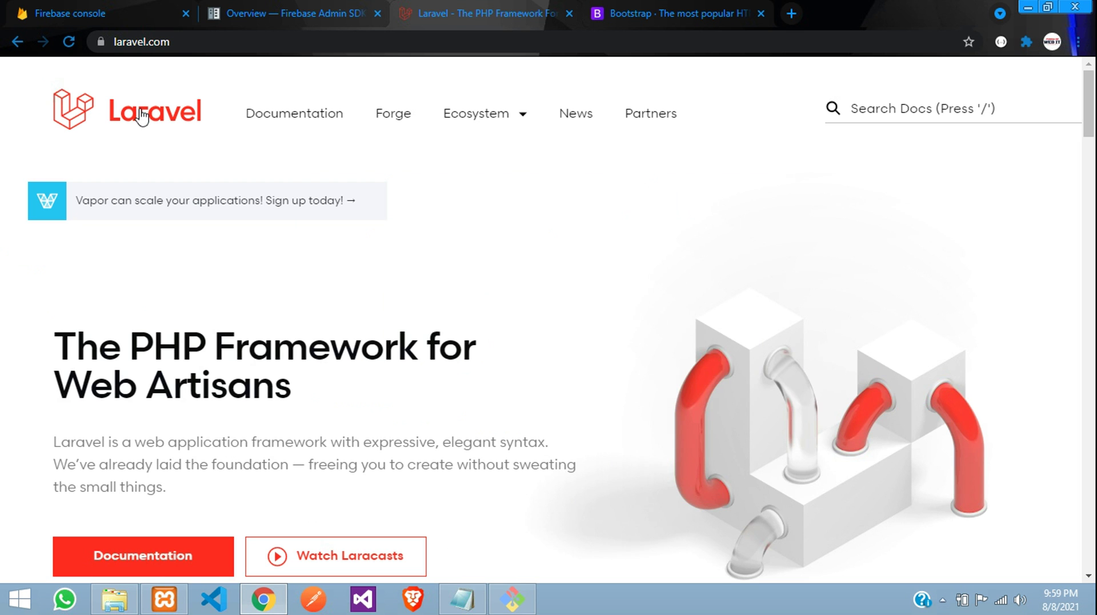
{"action": "left_click", "coordinate": [106, 8]}
{"action": "left_click", "coordinate": [267, 9]}
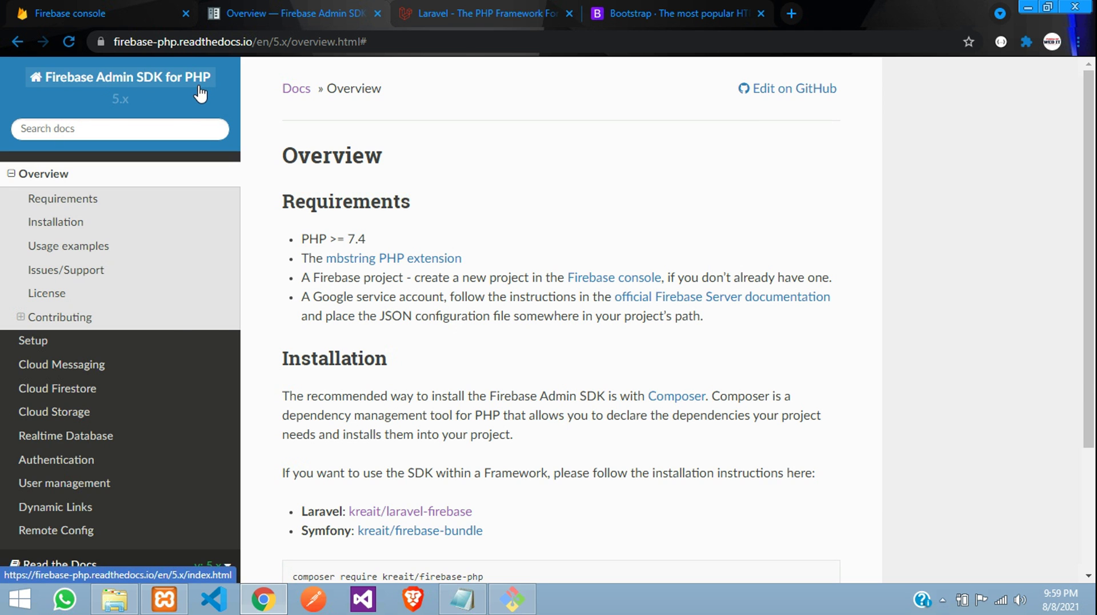
{"action": "left_click", "coordinate": [486, 8]}
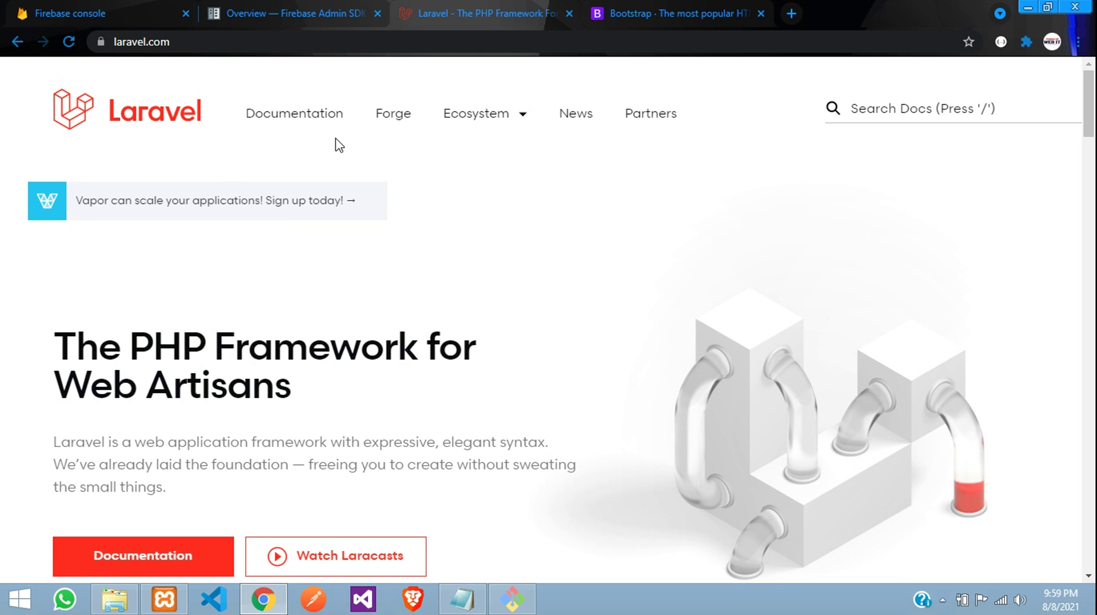
{"action": "left_click", "coordinate": [284, 9]}
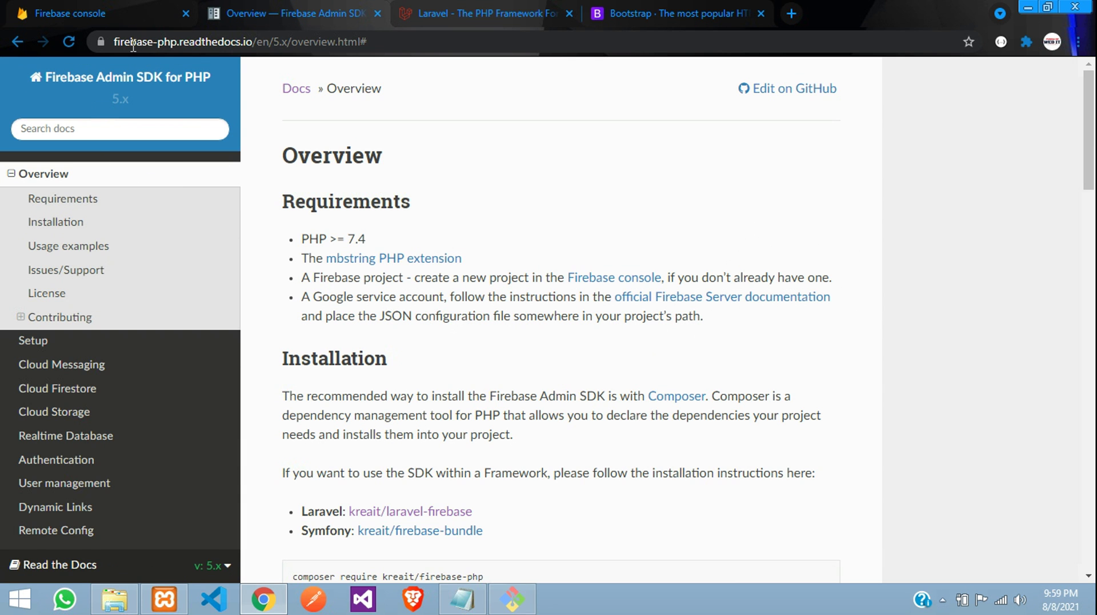
Open the kreait/laravel-firebase link from the Admin SDK docs in a background tab
{"action": "left_click_drag", "start_coordinate": [133, 43], "coordinate": [215, 46]}
{"action": "left_click", "coordinate": [293, 35]}
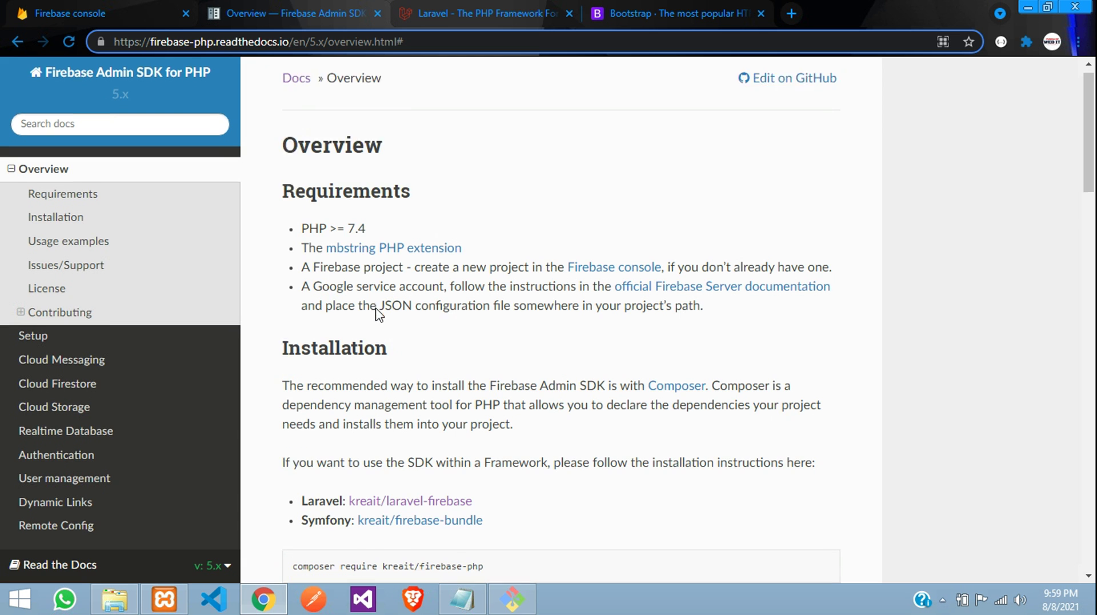
{"action": "scroll", "coordinate": [347, 207], "scroll_direction": "down", "scroll_amount": 3}
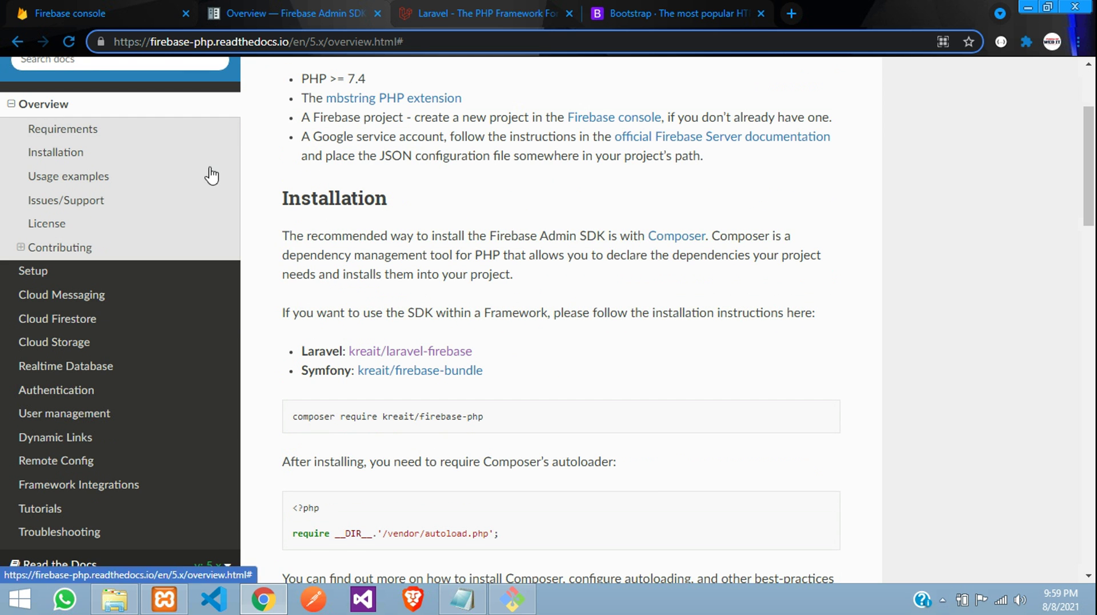
{"action": "middle_click", "coordinate": [385, 353]}
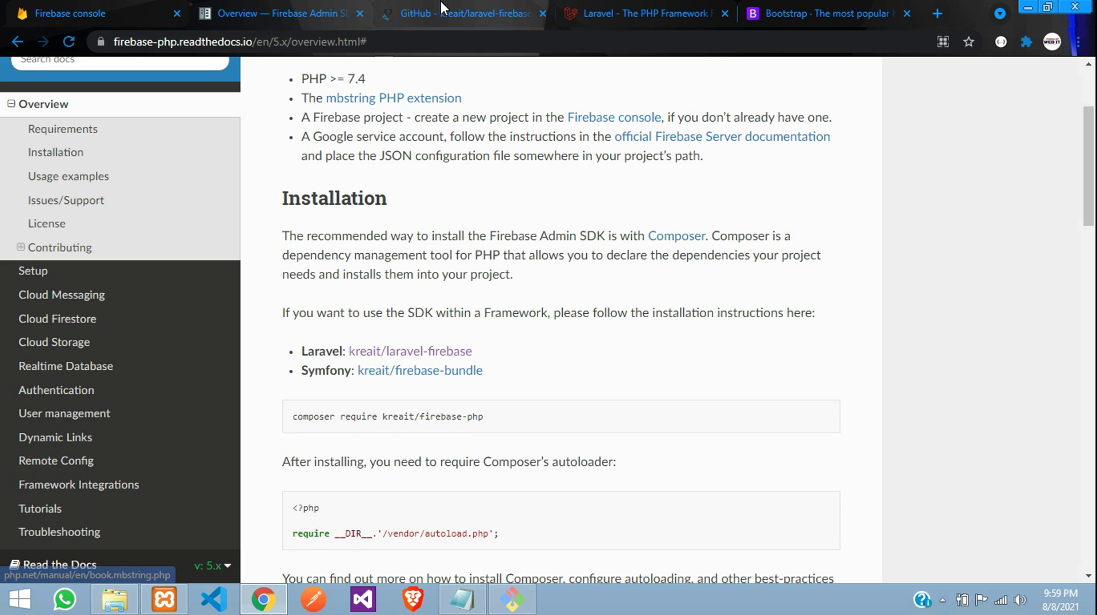
Scroll the kreait/laravel-firebase GitHub README to its Installation section and composer require command
{"action": "left_click", "coordinate": [440, 2]}
{"action": "left_click_drag", "start_coordinate": [327, 41], "coordinate": [220, 42]}
{"action": "scroll", "coordinate": [57, 422], "scroll_direction": "down", "scroll_amount": 8}
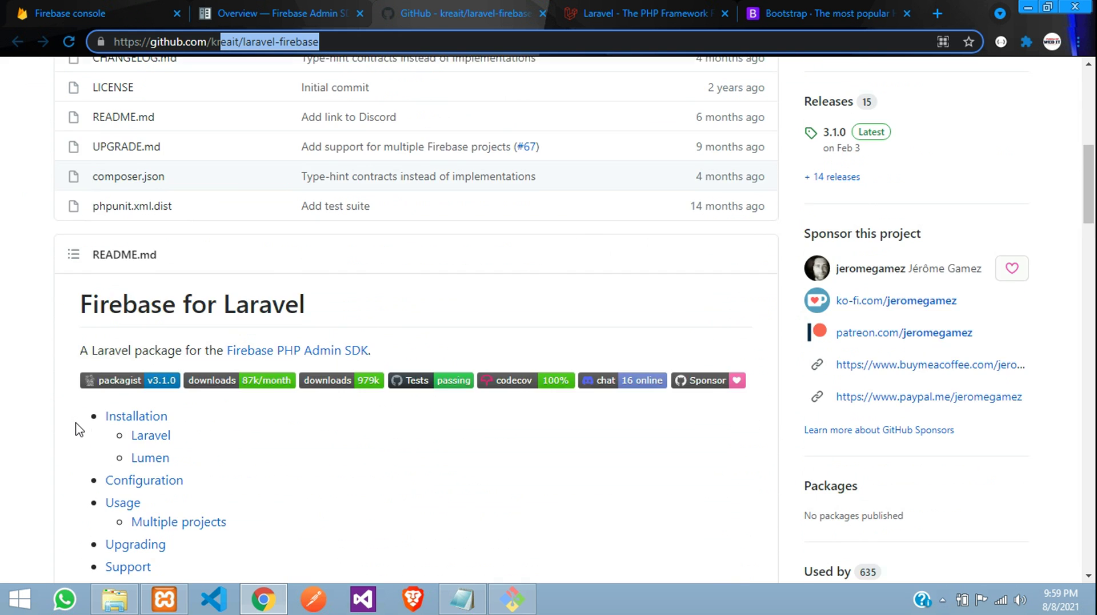
{"action": "scroll", "coordinate": [78, 428], "scroll_direction": "down", "scroll_amount": 2}
{"action": "left_click_drag", "start_coordinate": [320, 173], "coordinate": [52, 180]}
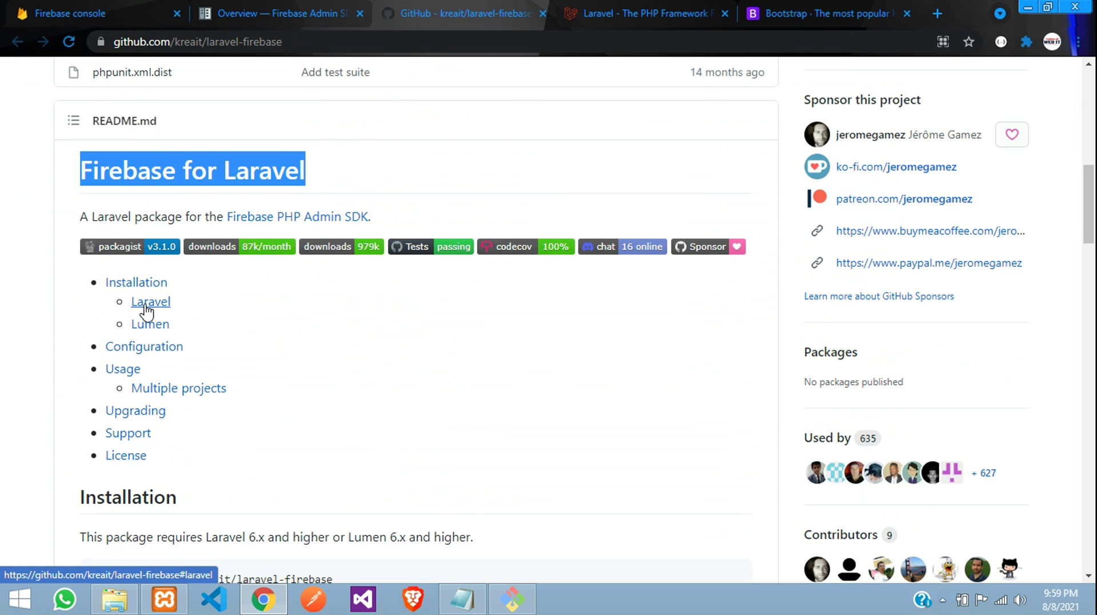
{"action": "scroll", "coordinate": [146, 311], "scroll_direction": "down", "scroll_amount": 5}
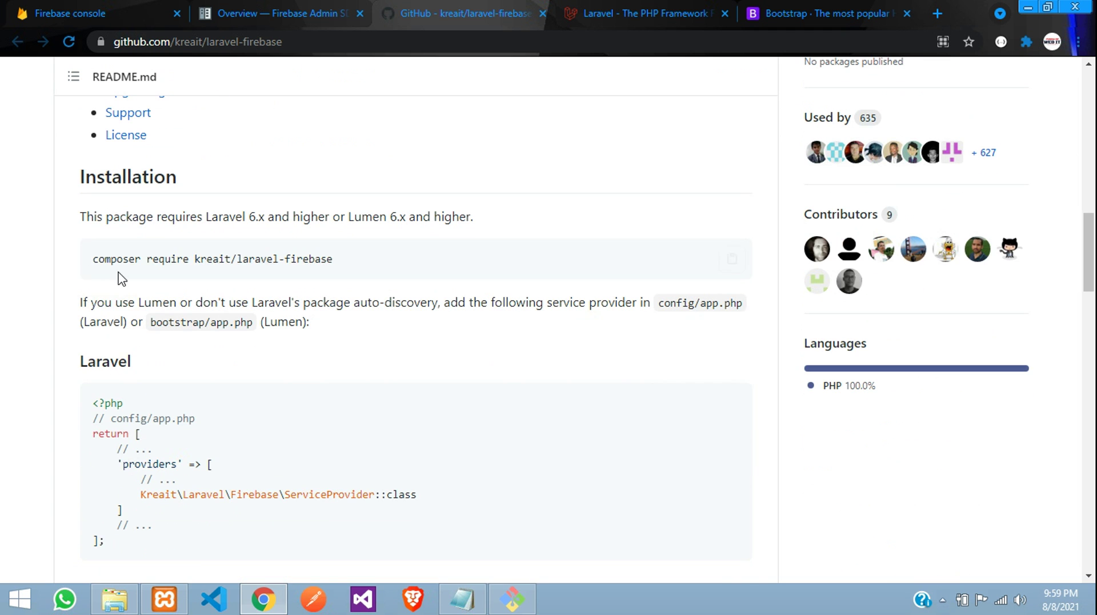
{"action": "left_click_drag", "start_coordinate": [92, 264], "coordinate": [334, 259]}
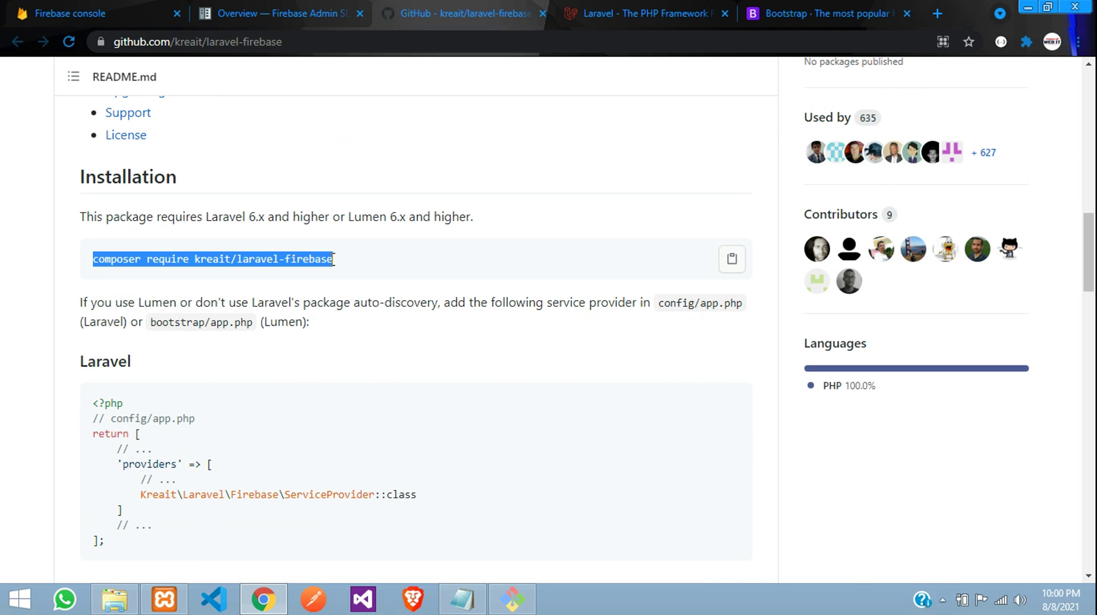
{"action": "left_click", "coordinate": [269, 259]}
{"action": "left_click_drag", "start_coordinate": [236, 258], "coordinate": [322, 256]}
{"action": "left_click", "coordinate": [384, 265]}
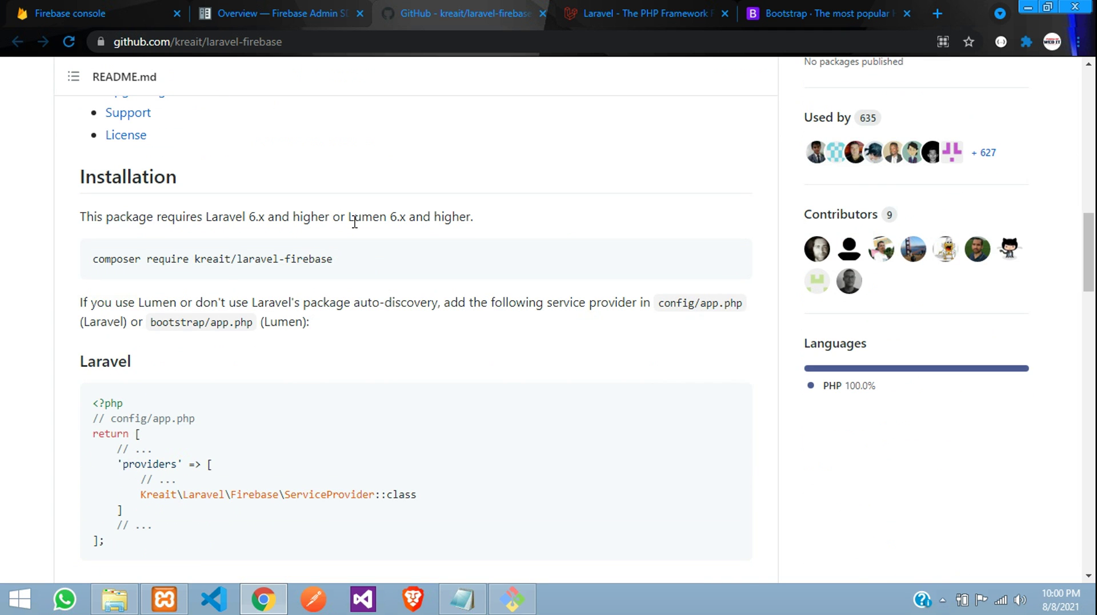
{"action": "scroll", "coordinate": [169, 252], "scroll_direction": "up", "scroll_amount": 2}
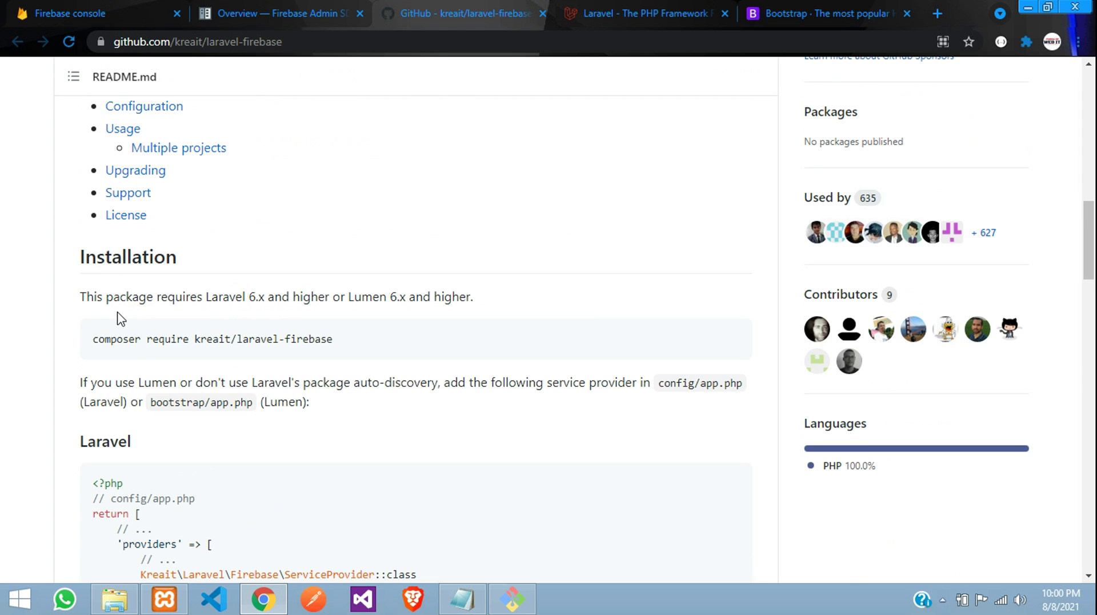
Open the Laravel documentation, then check the laravel-firebase README's Laravel 6.x requirement and composer command
{"action": "left_click", "coordinate": [673, 7]}
{"action": "left_click", "coordinate": [306, 115]}
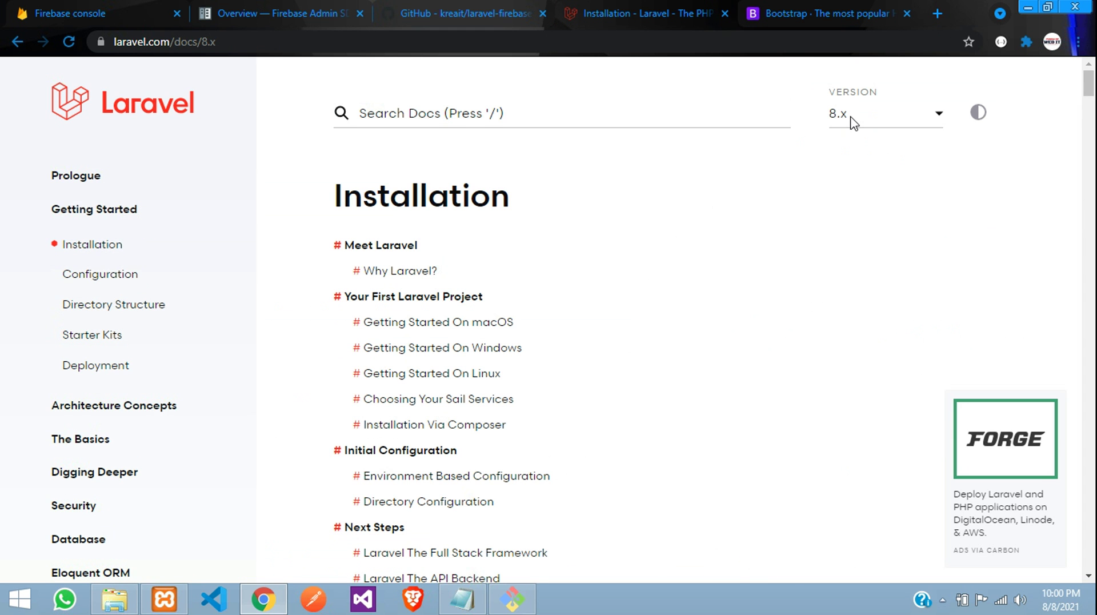
{"action": "left_click", "coordinate": [853, 122]}
{"action": "left_click", "coordinate": [313, 8]}
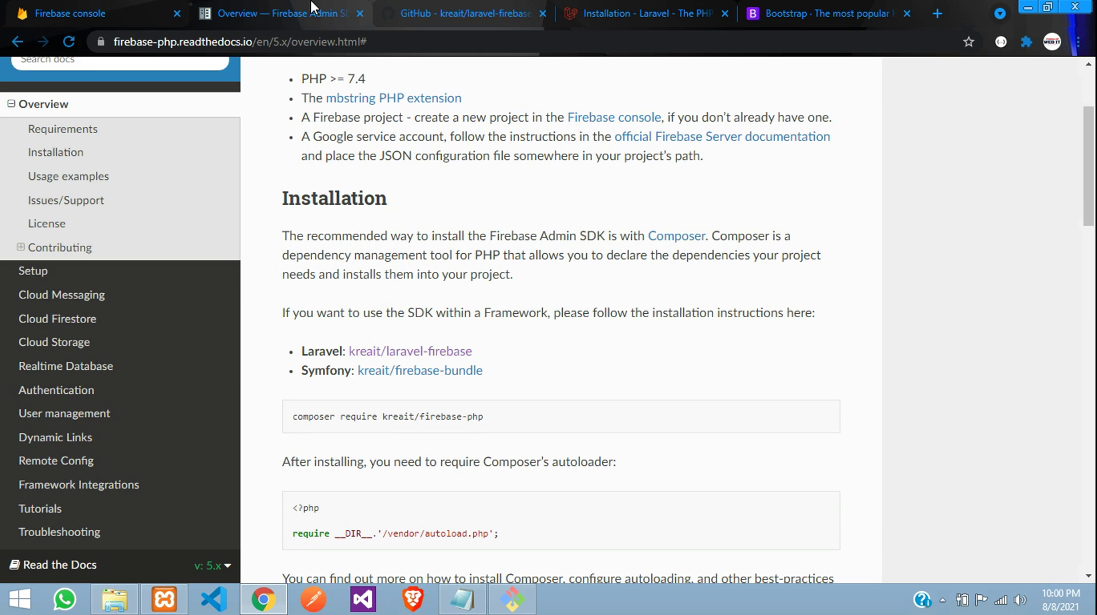
{"action": "left_click", "coordinate": [433, 8]}
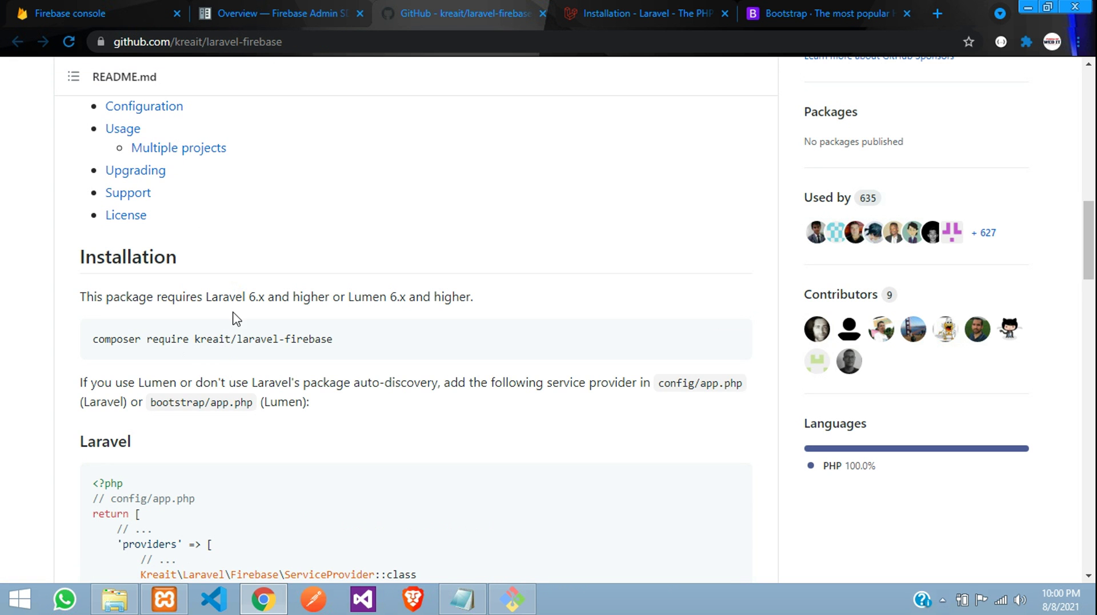
{"action": "left_click_drag", "start_coordinate": [245, 299], "coordinate": [269, 298]}
{"action": "left_click", "coordinate": [265, 298]}
{"action": "left_click_drag", "start_coordinate": [121, 339], "coordinate": [335, 339]}
{"action": "left_click", "coordinate": [265, 293]}
Copy the composer create-project command from the Laravel 6.x install docs and show the laravel folder
{"action": "left_click", "coordinate": [684, 8]}
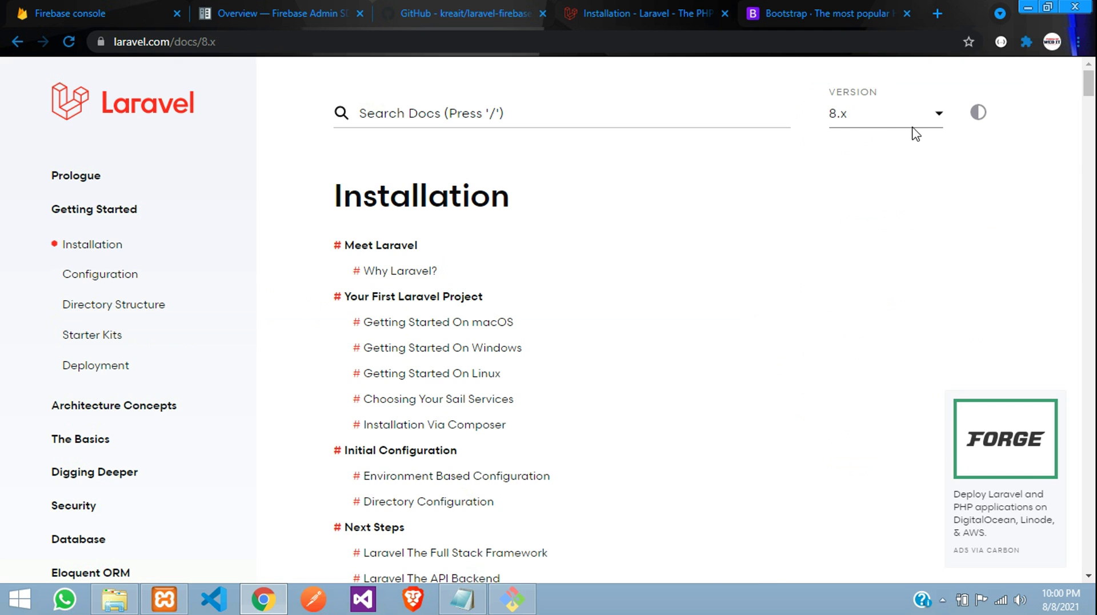
{"action": "left_click", "coordinate": [878, 121]}
{"action": "left_click", "coordinate": [857, 184]}
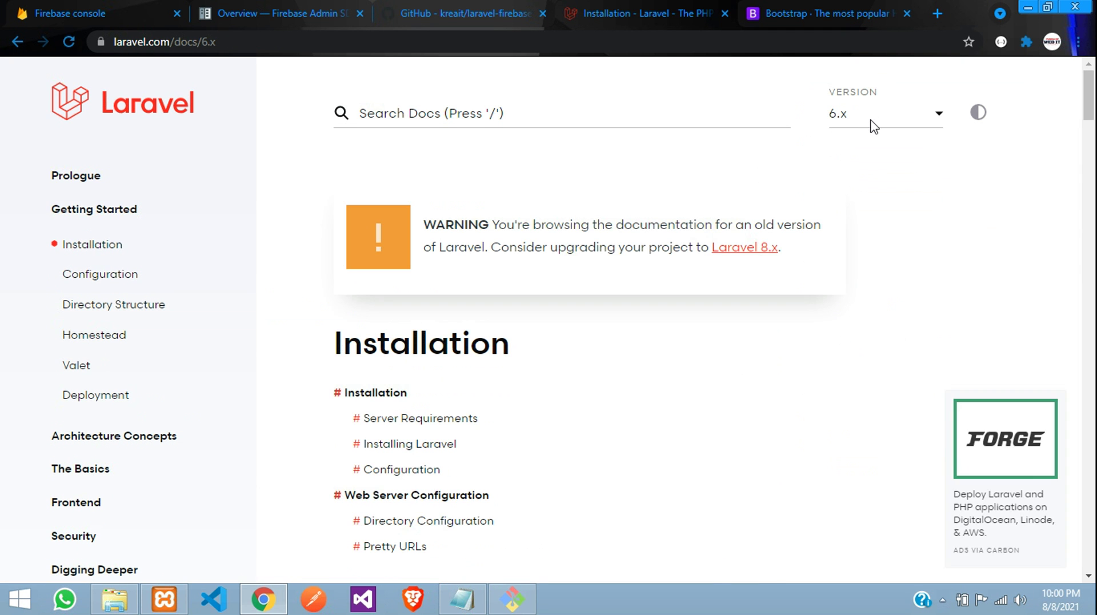
{"action": "scroll", "coordinate": [380, 390], "scroll_direction": "down", "scroll_amount": 3}
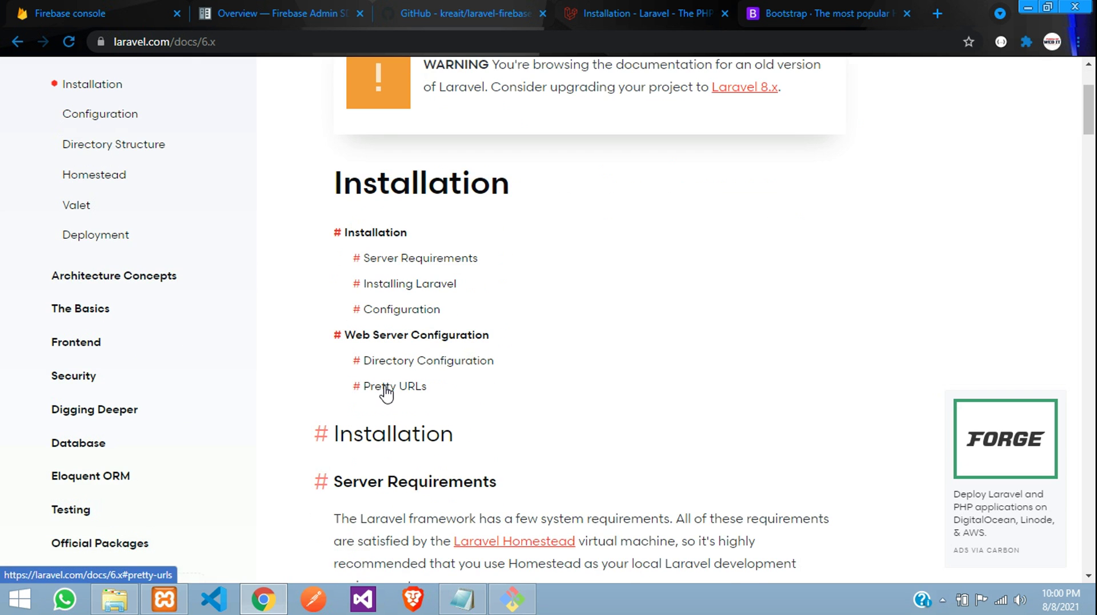
{"action": "left_click", "coordinate": [430, 290]}
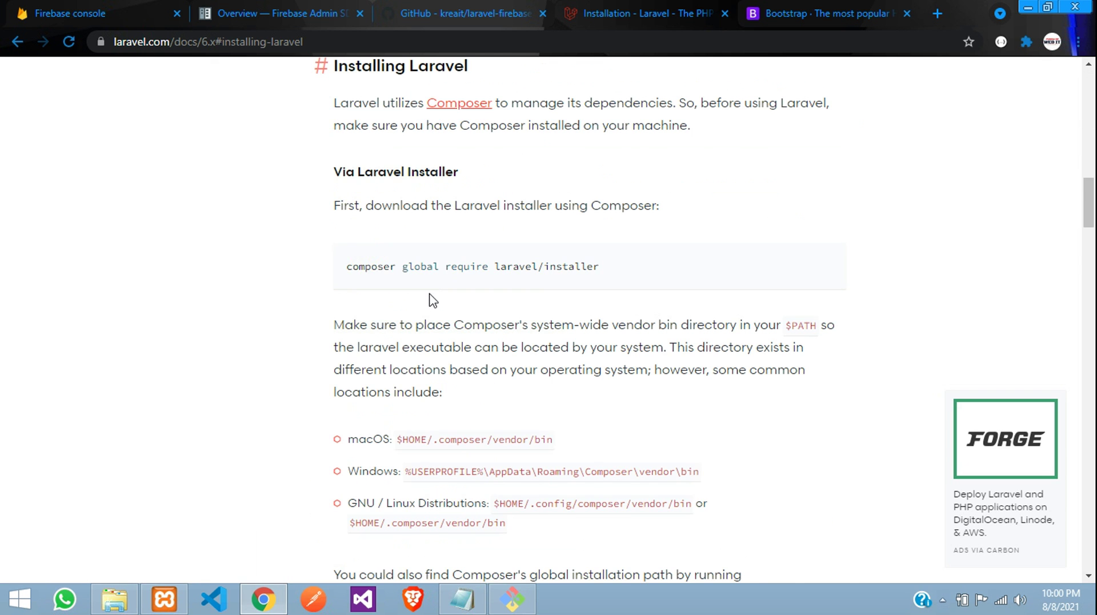
{"action": "scroll", "coordinate": [432, 299], "scroll_direction": "down", "scroll_amount": 10}
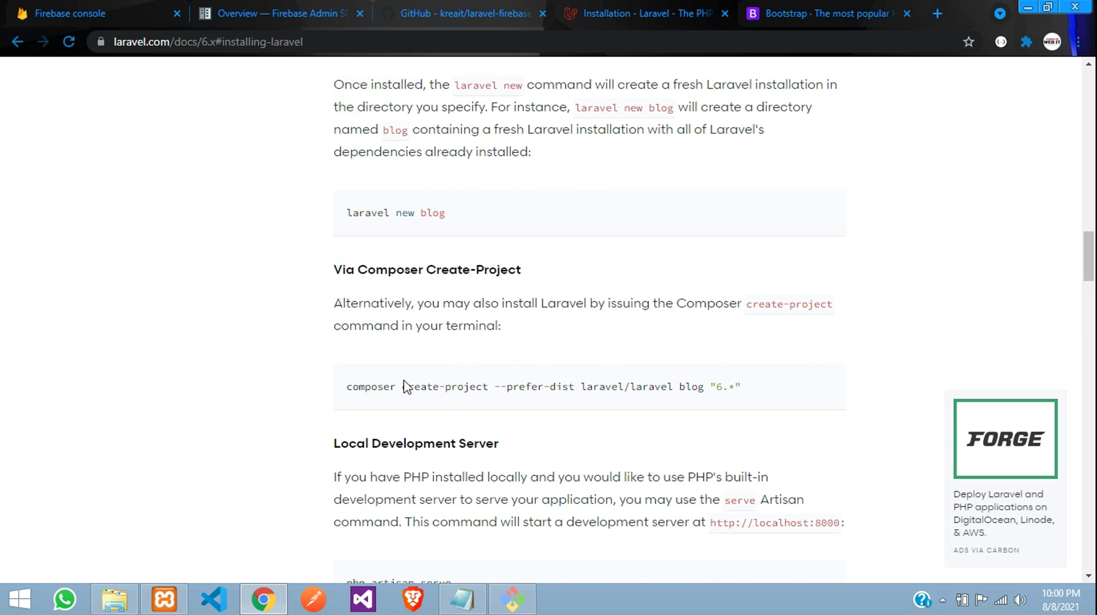
{"action": "left_click_drag", "start_coordinate": [341, 389], "coordinate": [742, 389]}
{"action": "right_click", "coordinate": [668, 389]}
{"action": "left_click", "coordinate": [721, 404]}
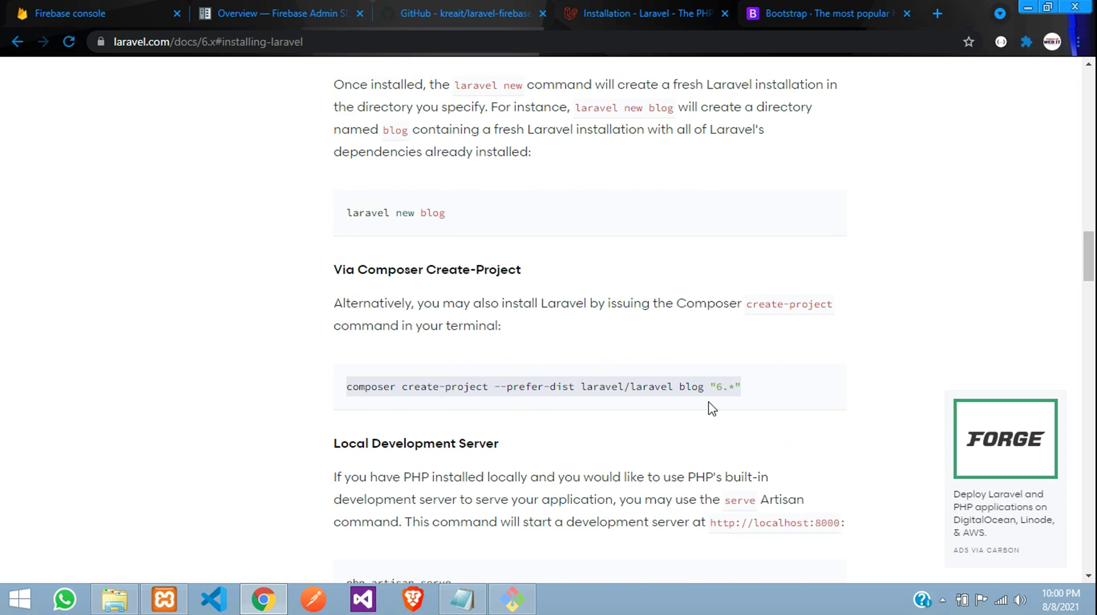
{"action": "left_click", "coordinate": [116, 598]}
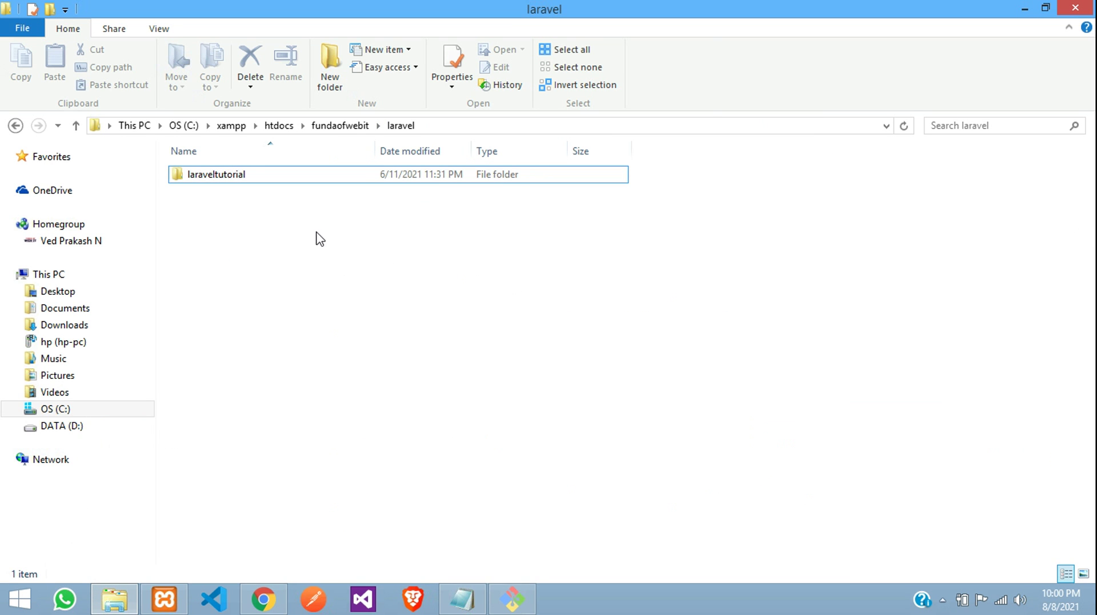
Open Git Bash in the laravel folder and copy the composer create-project command again
{"action": "right_click", "coordinate": [481, 321]}
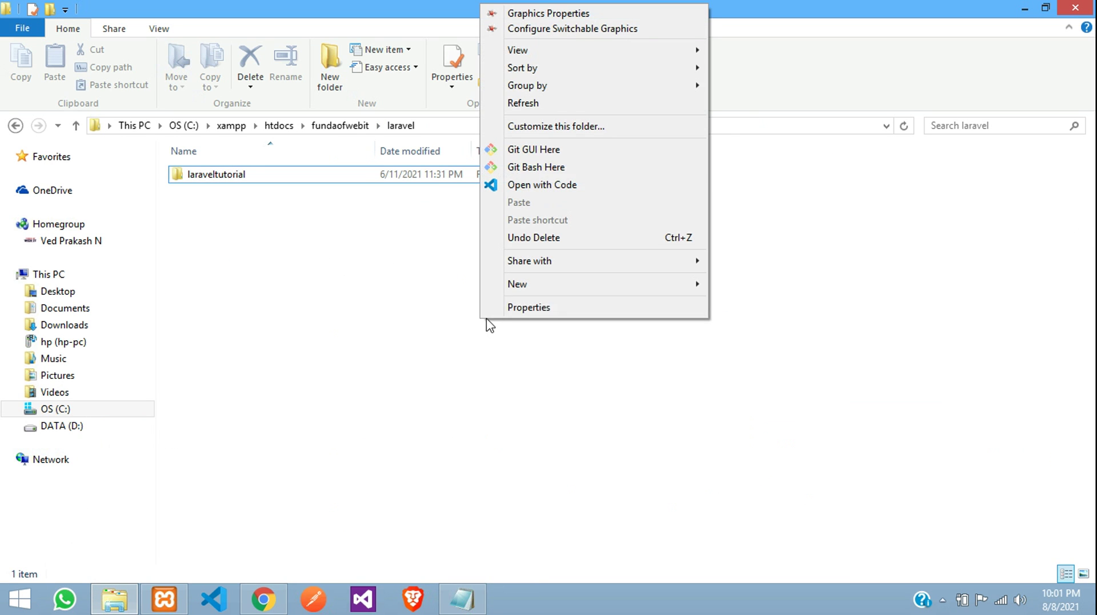
{"action": "left_click", "coordinate": [576, 171]}
{"action": "left_click_drag", "start_coordinate": [407, 139], "coordinate": [541, 175]}
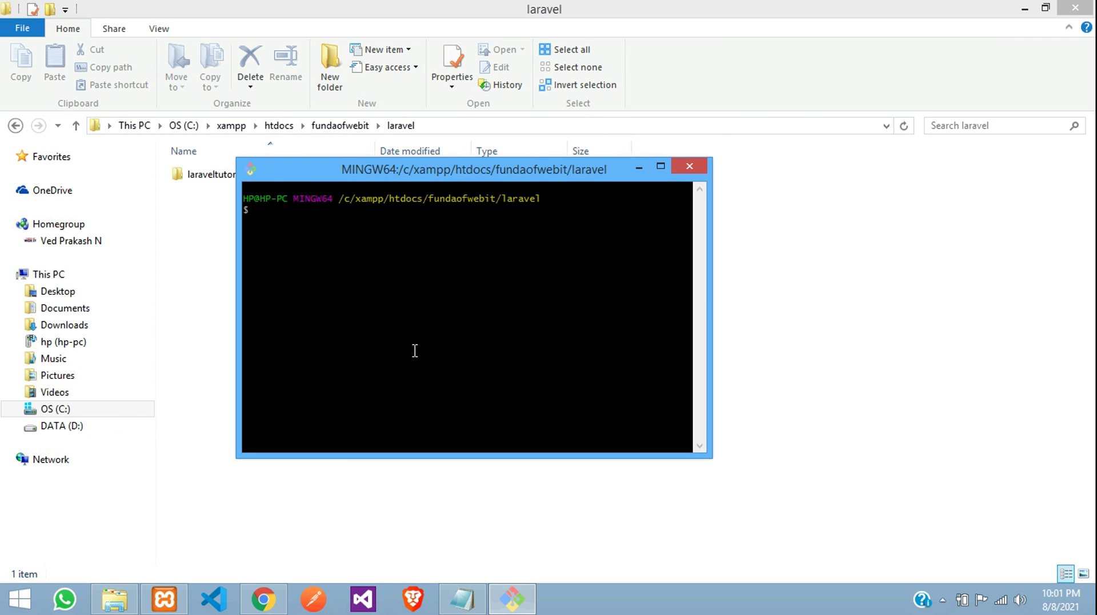
{"action": "left_click", "coordinate": [281, 602]}
{"action": "right_click", "coordinate": [470, 388]}
{"action": "left_click", "coordinate": [514, 403]}
{"action": "left_click", "coordinate": [511, 598]}
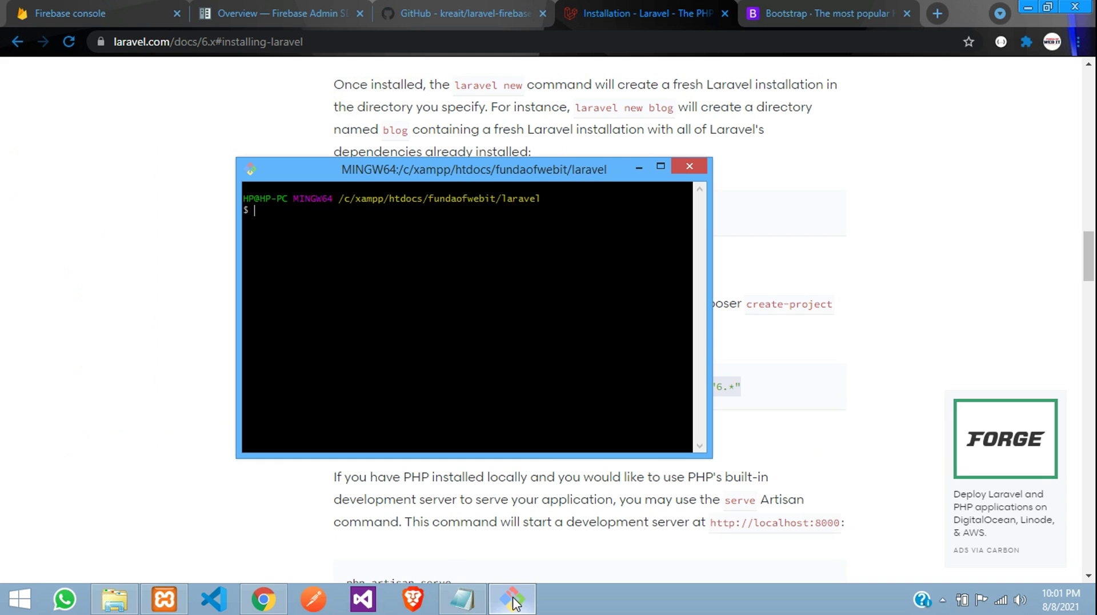
Paste the create-project command with project name laravel6firebase and maximize the terminal
{"action": "right_click", "coordinate": [376, 229]}
{"action": "left_click", "coordinate": [424, 279]}
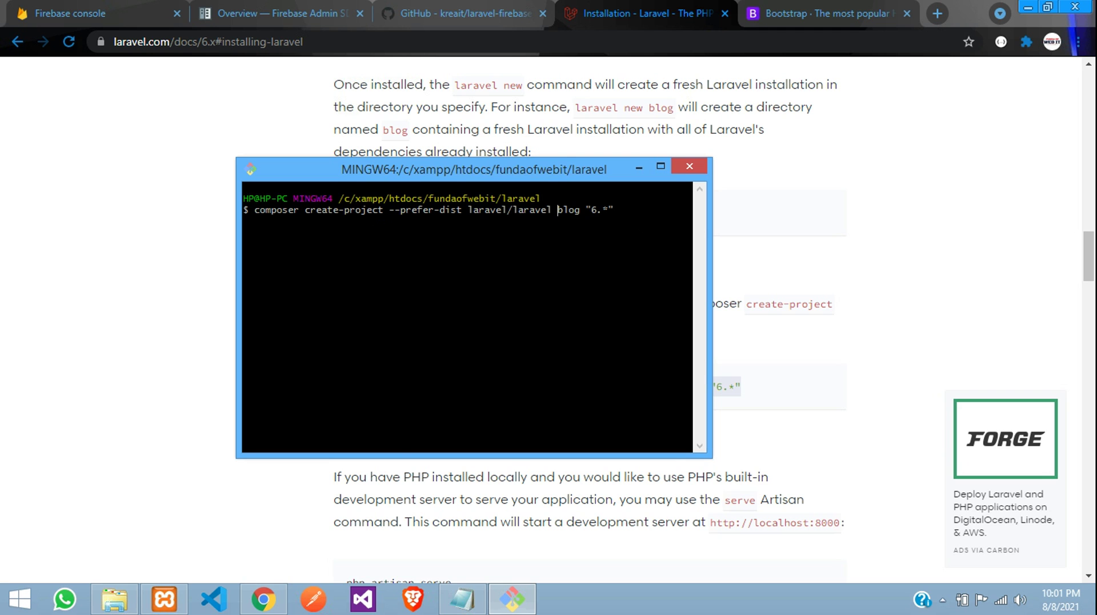
{"action": "key", "text": "BackSpace"}
{"action": "key", "text": "BackSpace"}
{"action": "key", "text": "BackSpace"}
{"action": "type", "text": "aravel6firebase"}
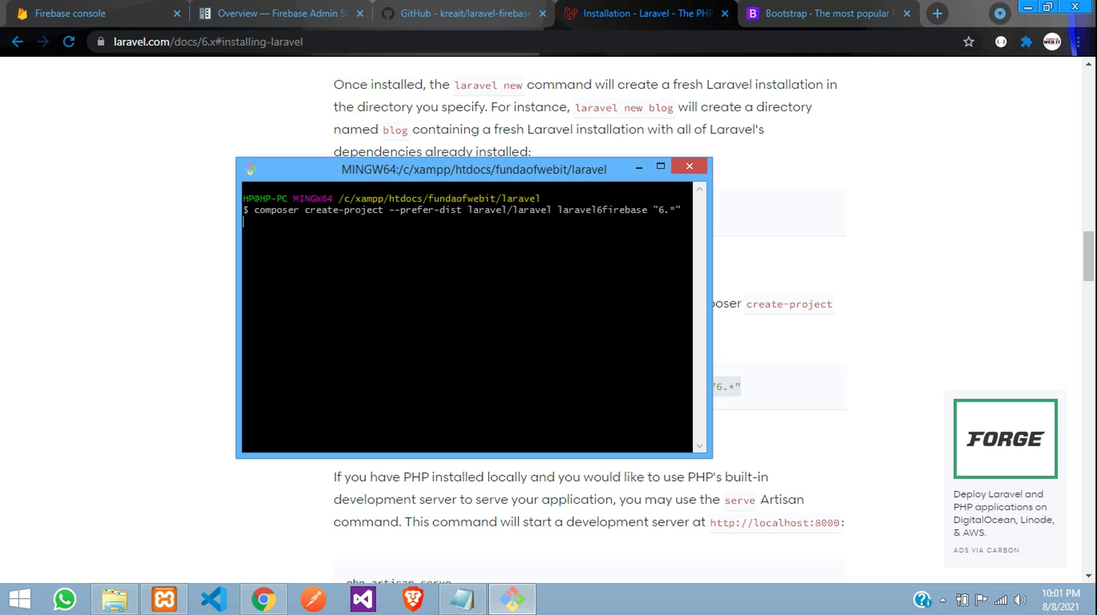
{"action": "left_click", "coordinate": [661, 167]}
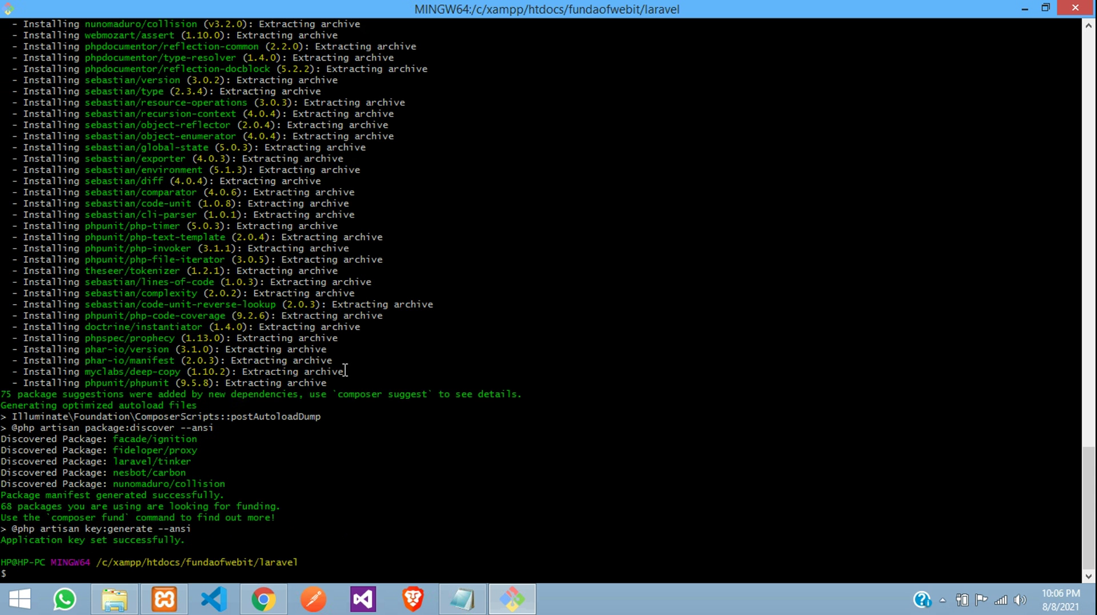
Close the finished install terminal and open the new laravel6firebase folder in File Explorer
{"action": "left_click_drag", "start_coordinate": [214, 546], "coordinate": [44, 551]}
{"action": "left_click", "coordinate": [44, 548]}
{"action": "left_click", "coordinate": [1061, 14]}
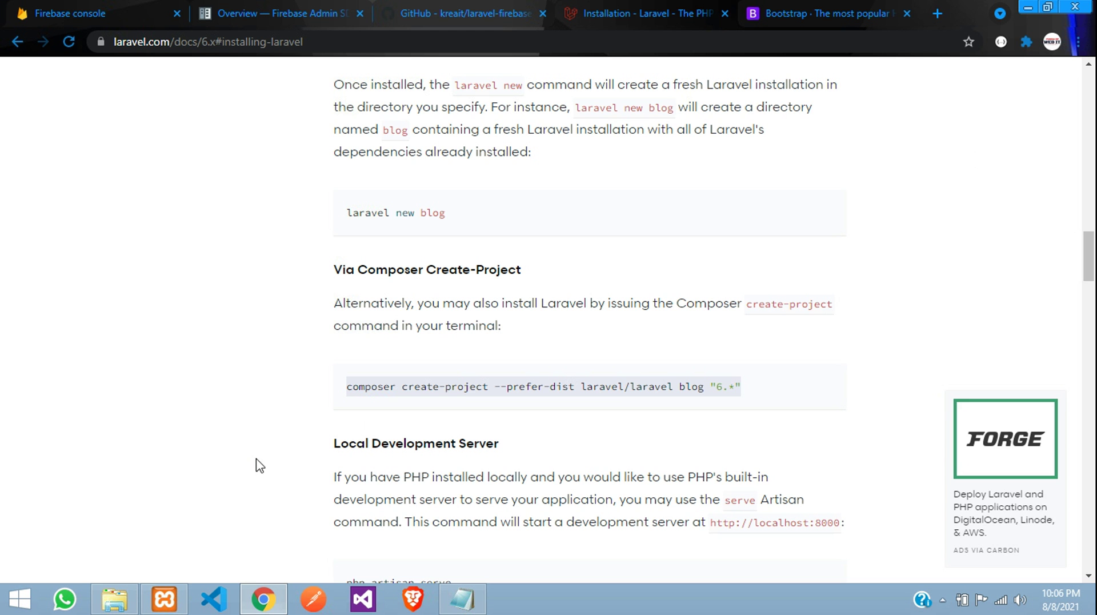
{"action": "left_click", "coordinate": [114, 602]}
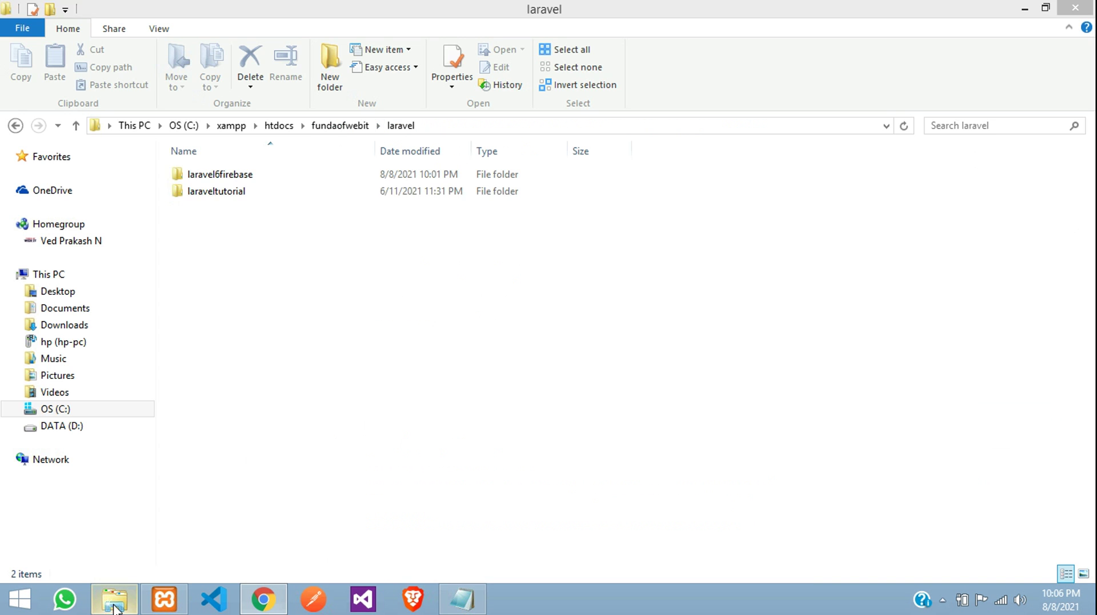
{"action": "double_click", "coordinate": [282, 174]}
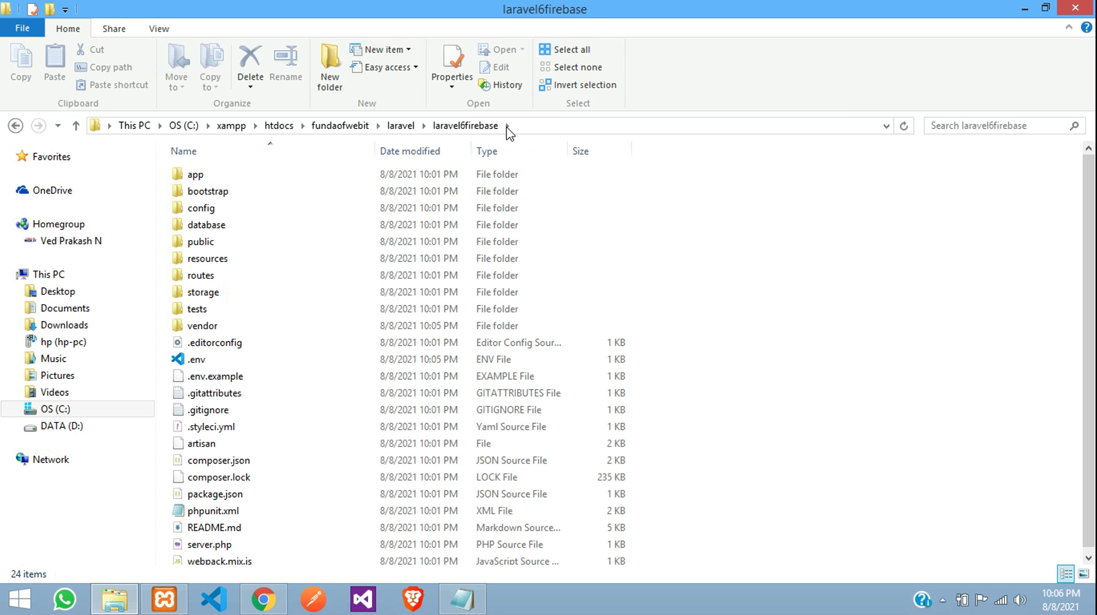
Open a Git Bash terminal and VS Code in the laravel6firebase folder
{"action": "right_click", "coordinate": [700, 359]}
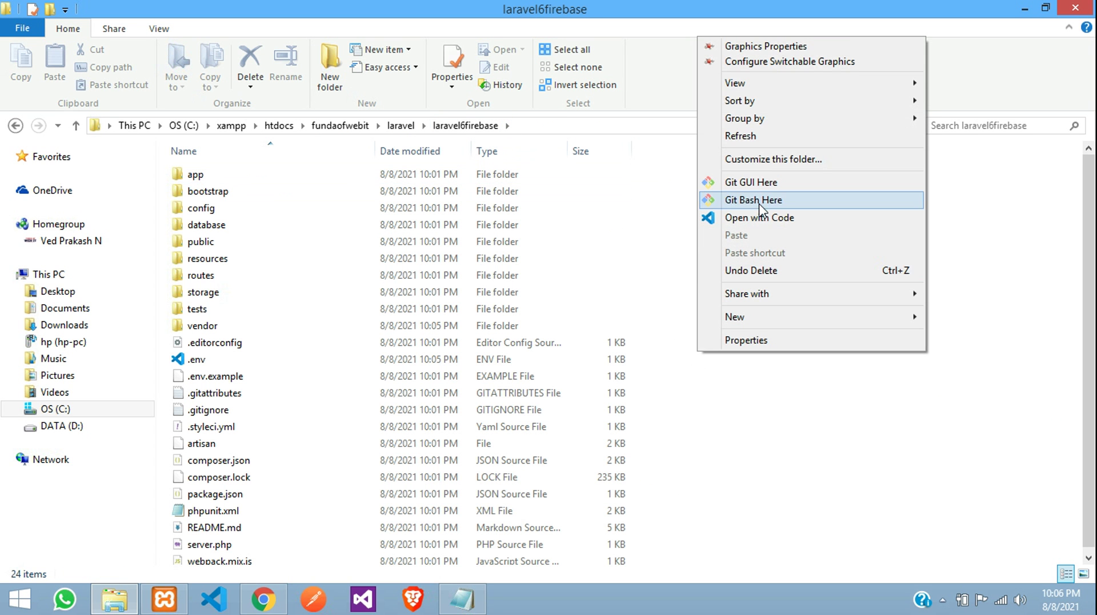
{"action": "left_click", "coordinate": [766, 206]}
{"action": "right_click", "coordinate": [768, 268]}
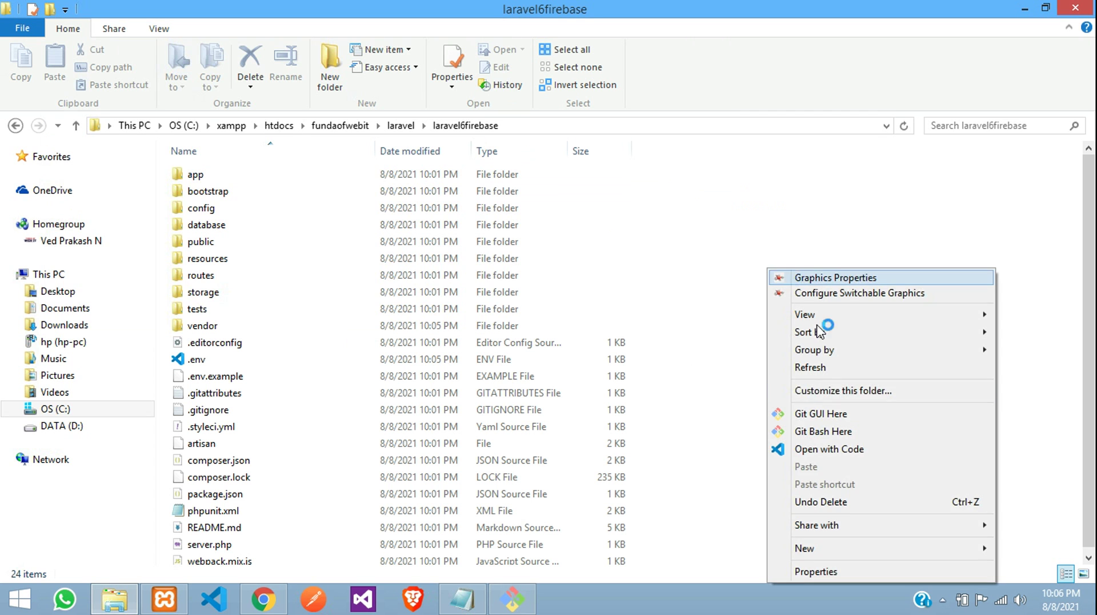
{"action": "left_click", "coordinate": [843, 451]}
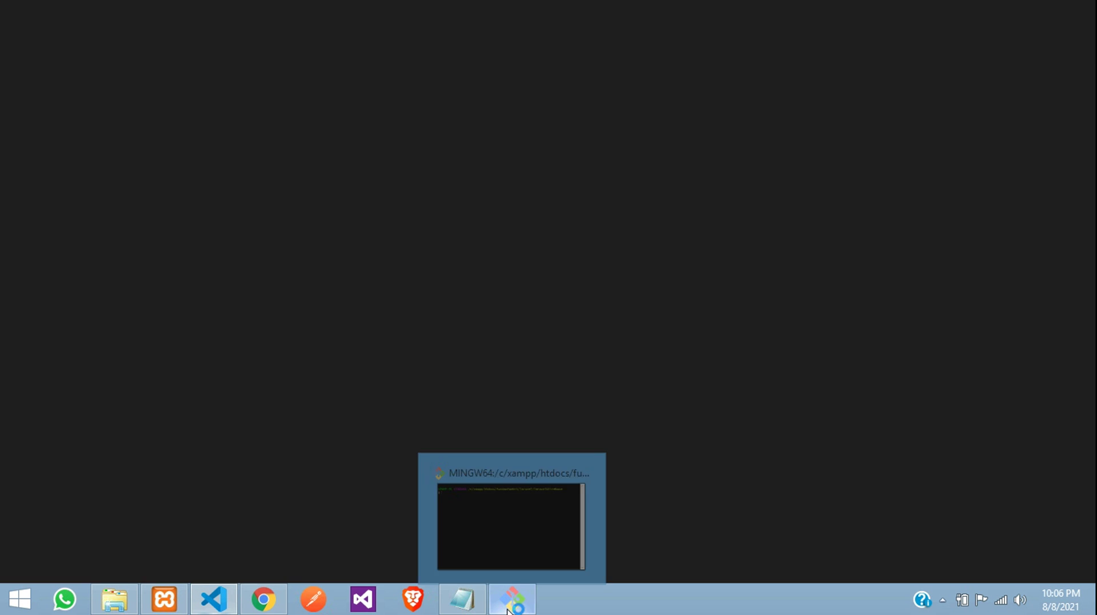
{"action": "left_click", "coordinate": [511, 598]}
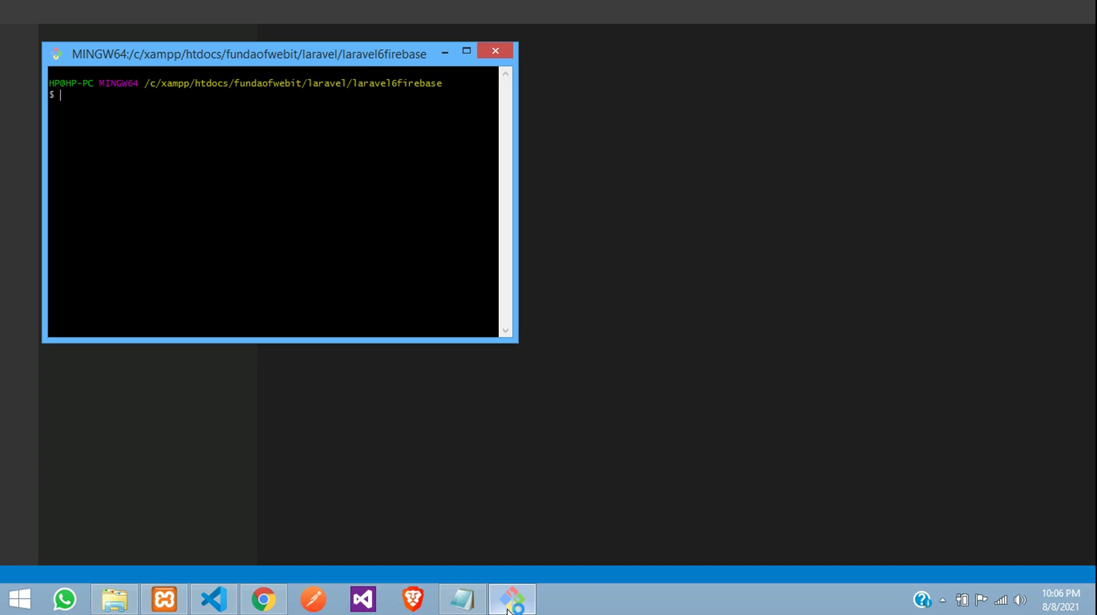
{"action": "left_click_drag", "start_coordinate": [365, 60], "coordinate": [415, 71]}
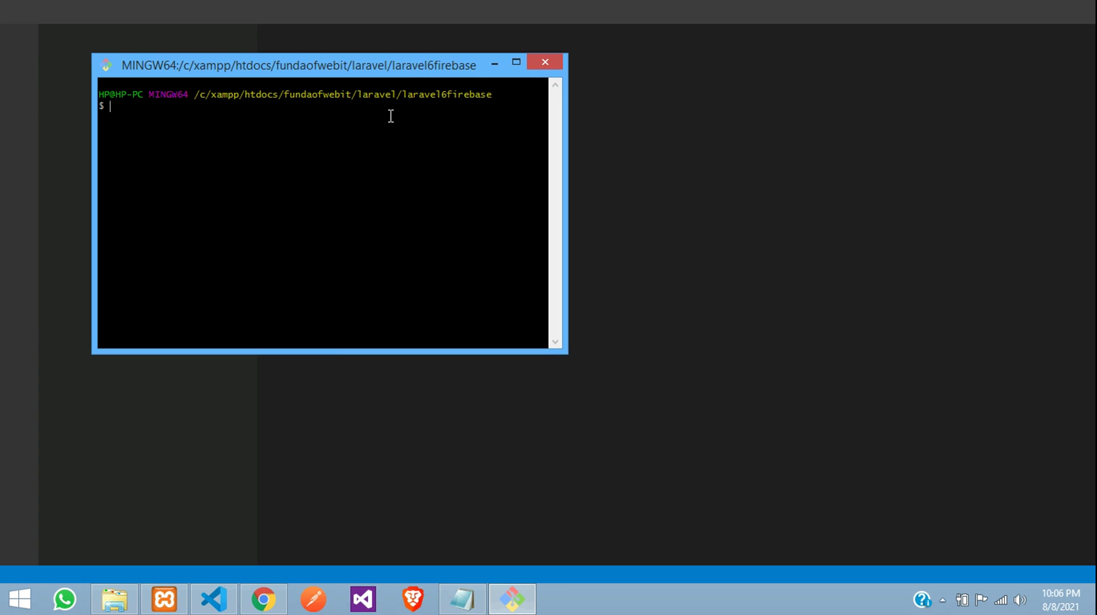
{"action": "type", "text": "php"}
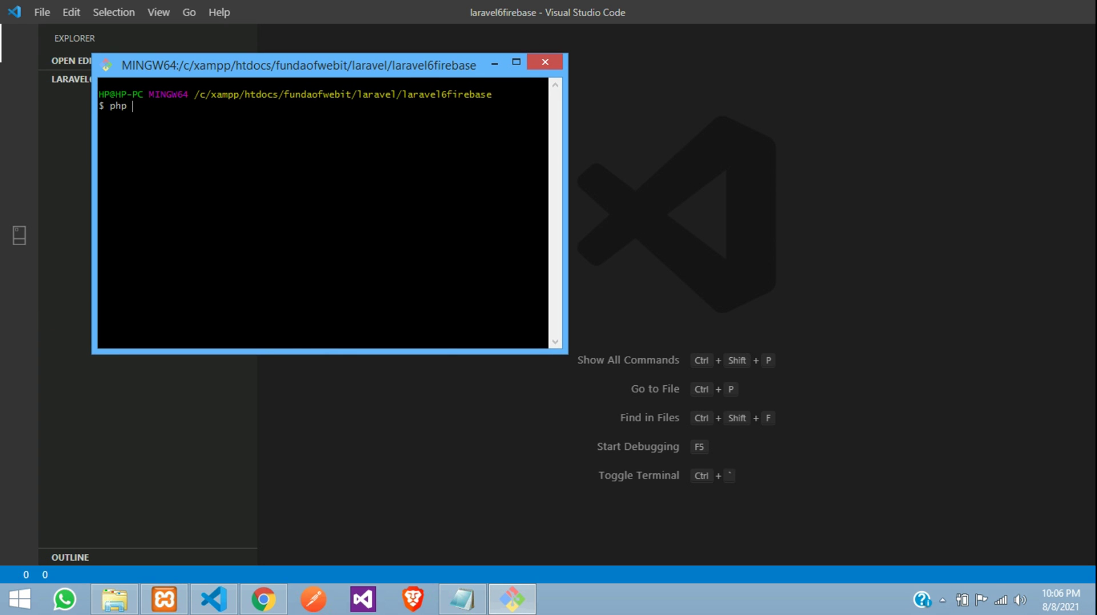
{"action": "type", "text": " artisan"}
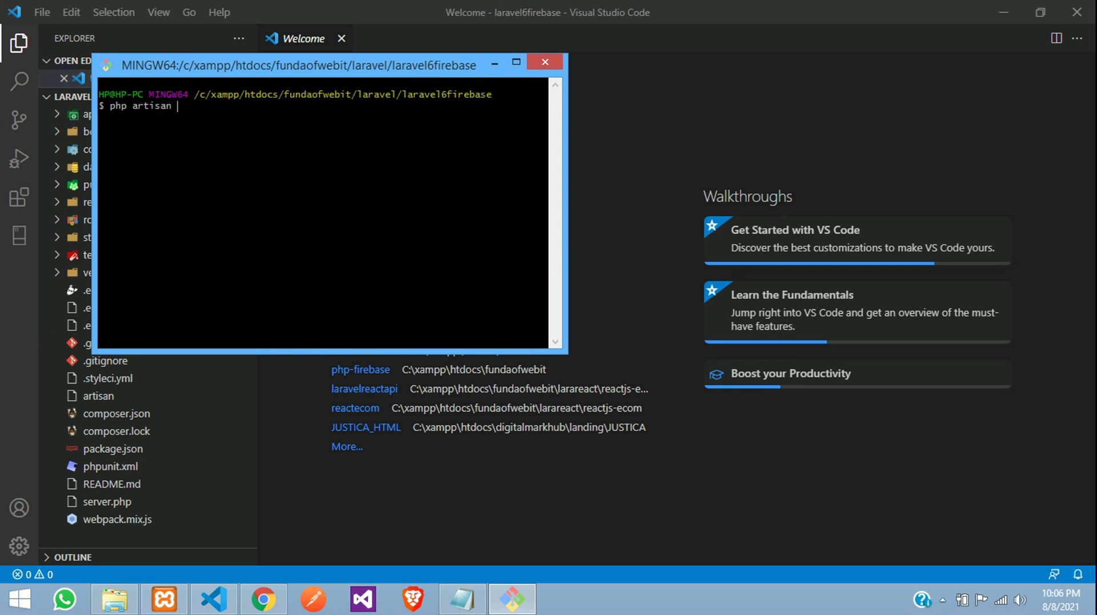
{"action": "type", "text": " serve"}
{"action": "key", "text": "Return"}
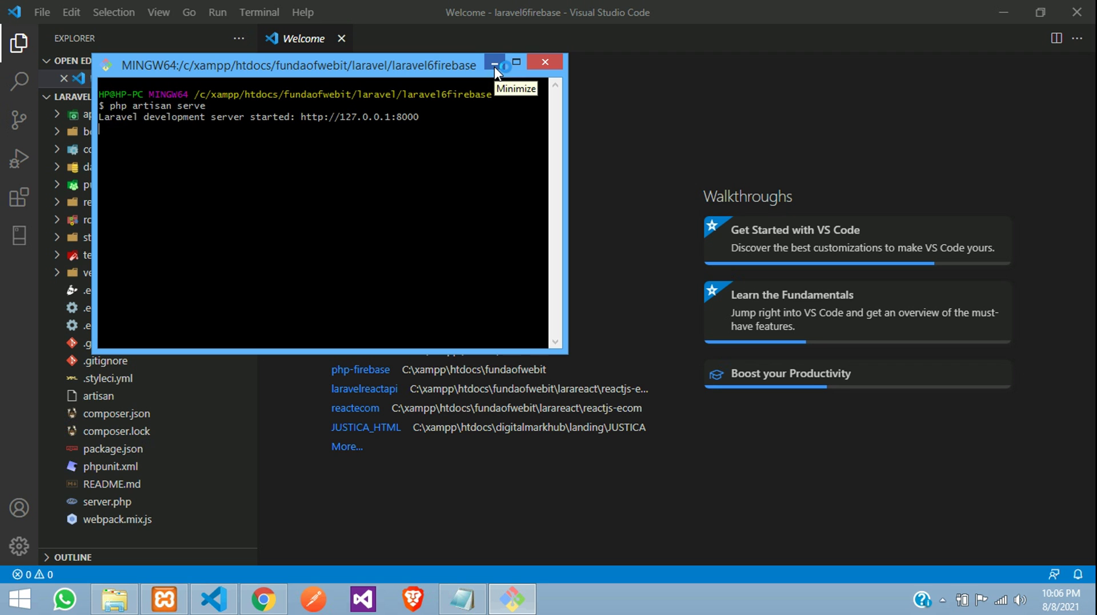
{"action": "left_click_drag", "start_coordinate": [144, 117], "coordinate": [345, 117]}
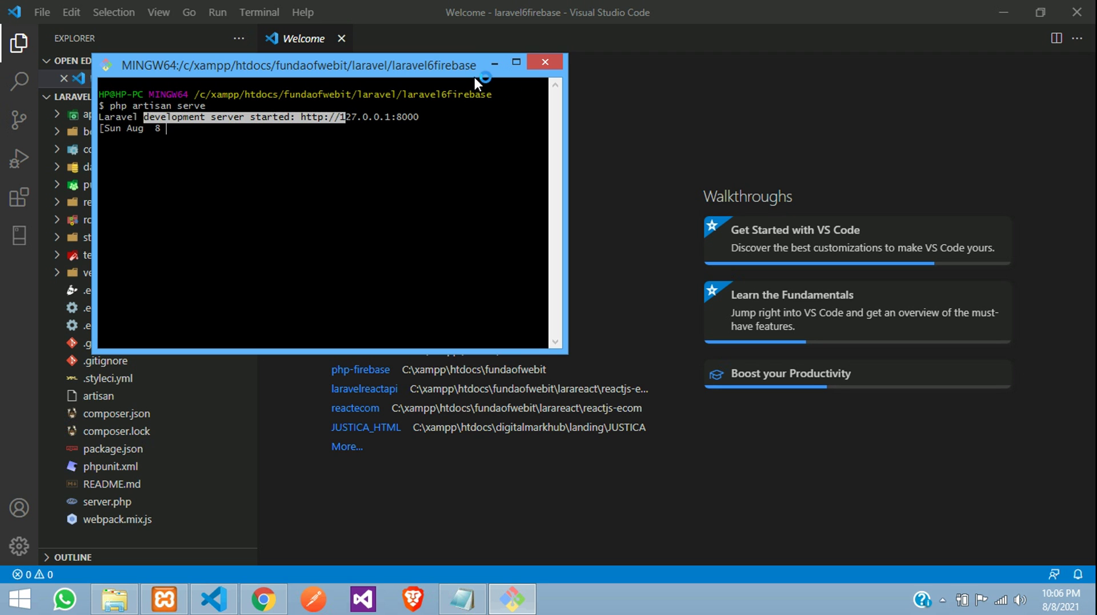
{"action": "left_click", "coordinate": [498, 60]}
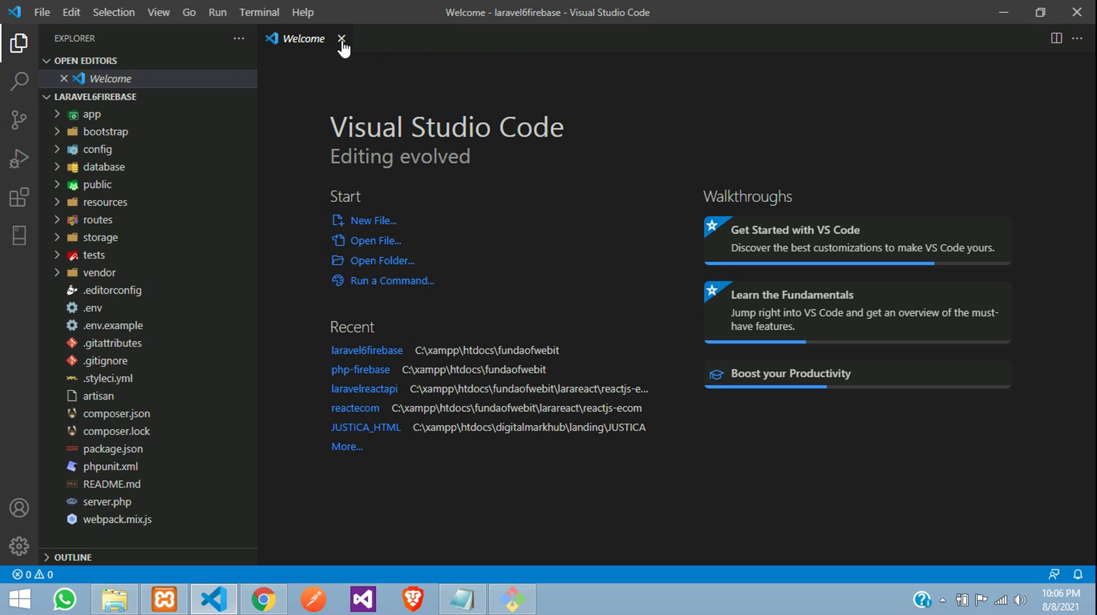
{"action": "key", "text": "ctrl+w"}
Load localhost:8000 in a new Chrome tab moved to the first position, then return to VS Code
{"action": "left_click", "coordinate": [93, 61]}
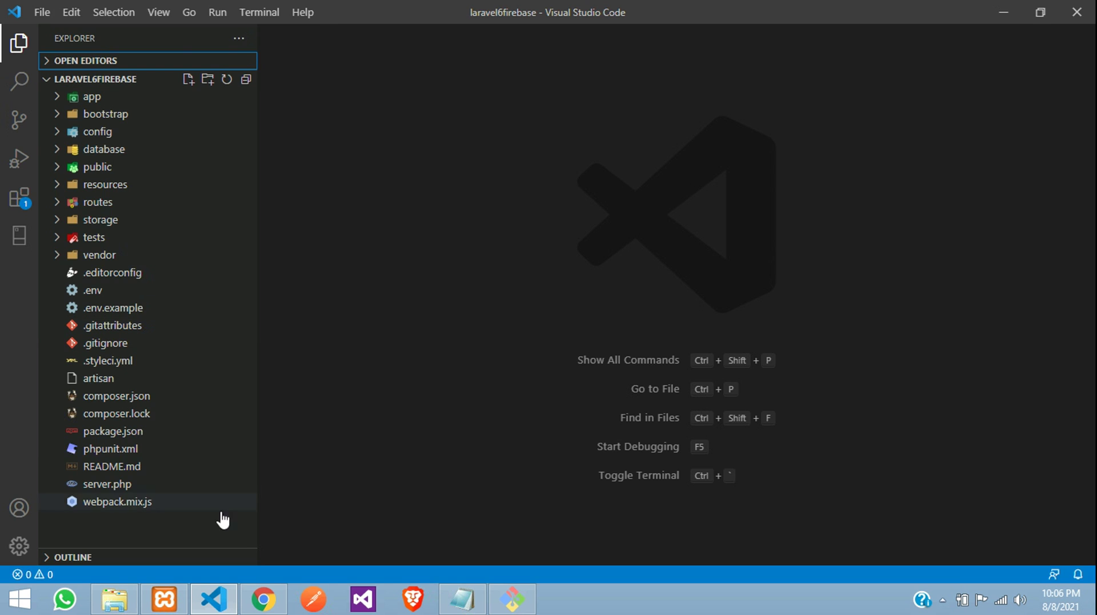
{"action": "left_click", "coordinate": [264, 605]}
{"action": "left_click", "coordinate": [825, 11]}
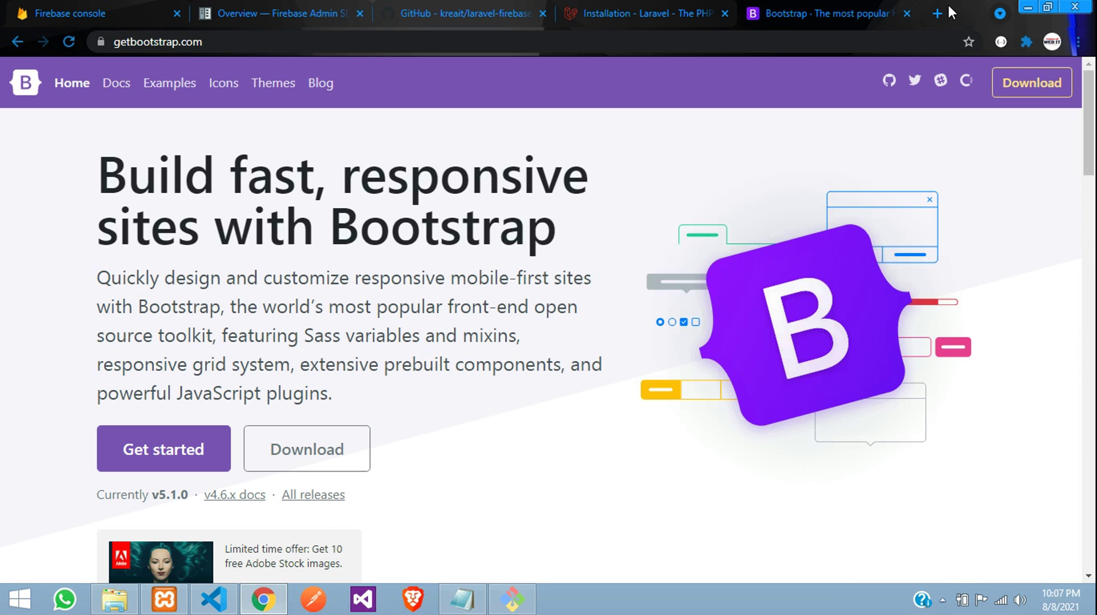
{"action": "left_click", "coordinate": [941, 16]}
{"action": "type", "text": "localhost:8000"}
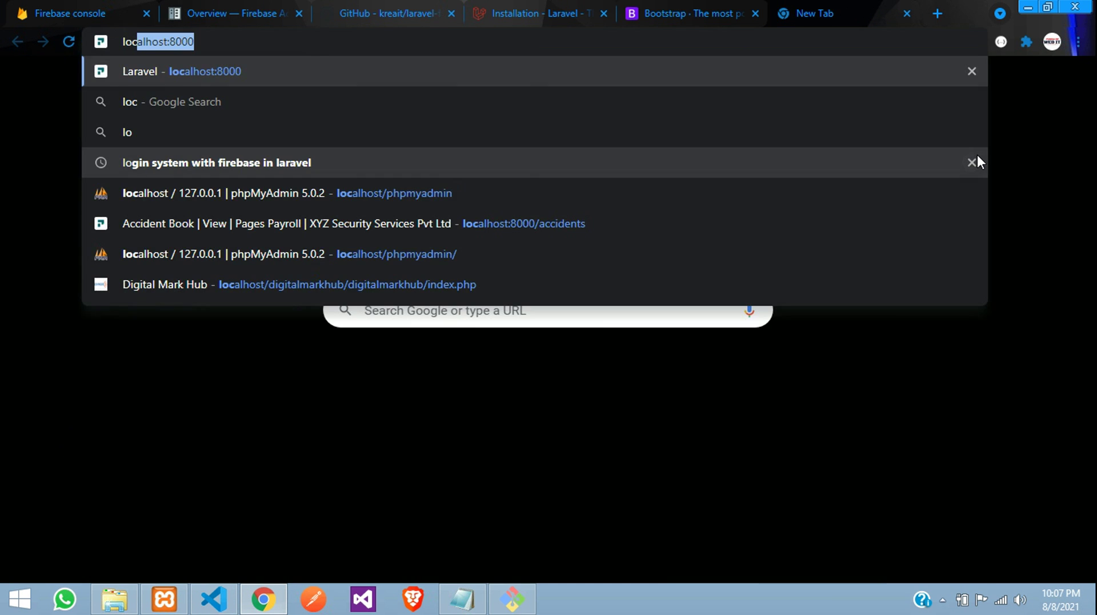
{"action": "key", "text": "Return"}
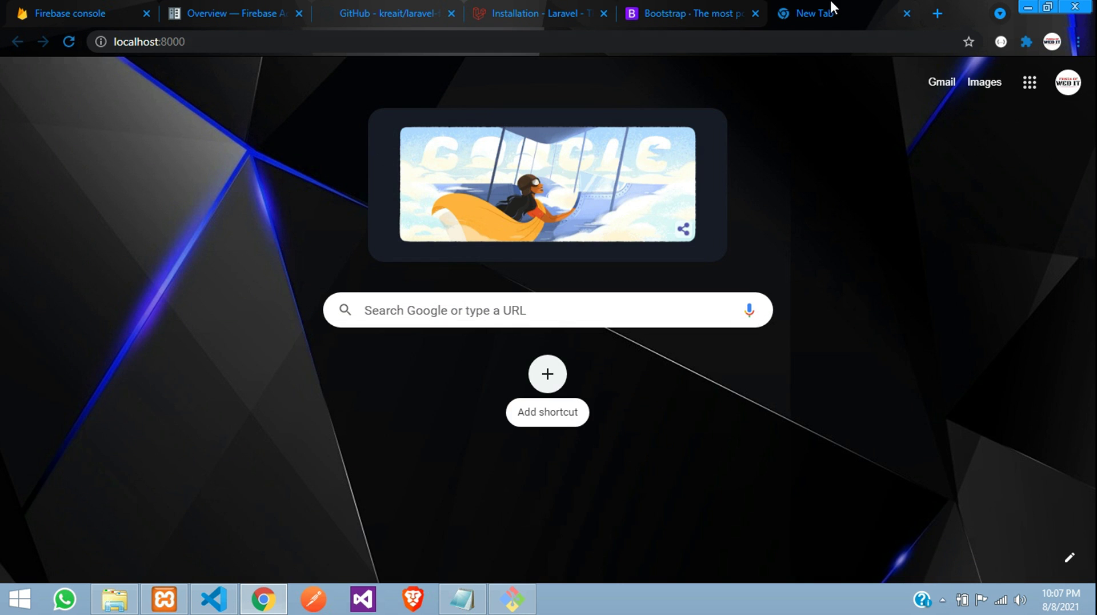
{"action": "left_click_drag", "start_coordinate": [828, 1], "coordinate": [70, 8]}
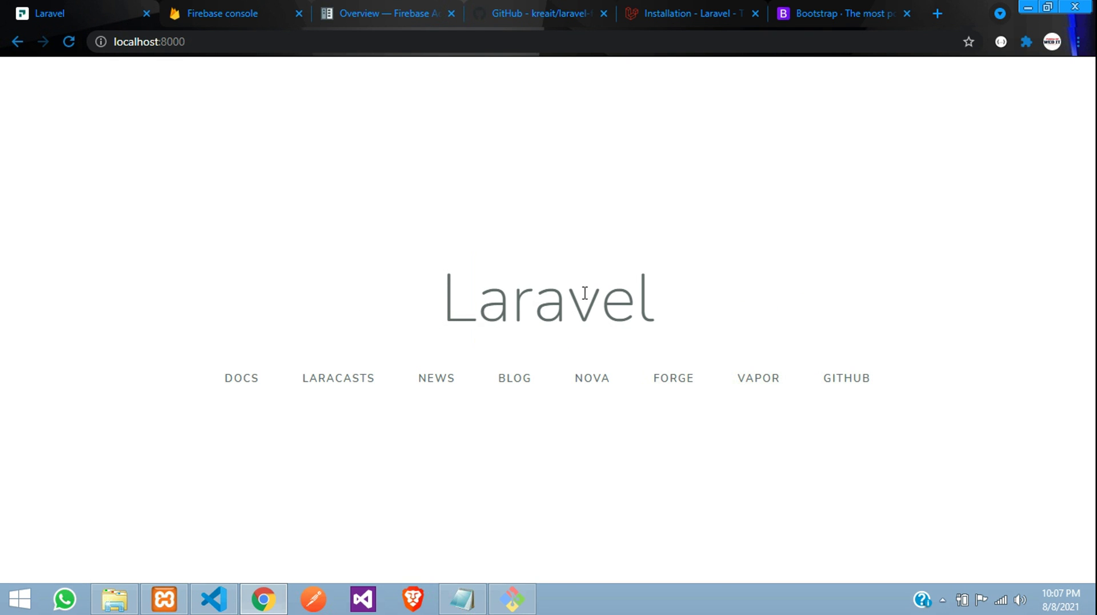
{"action": "left_click", "coordinate": [213, 602]}
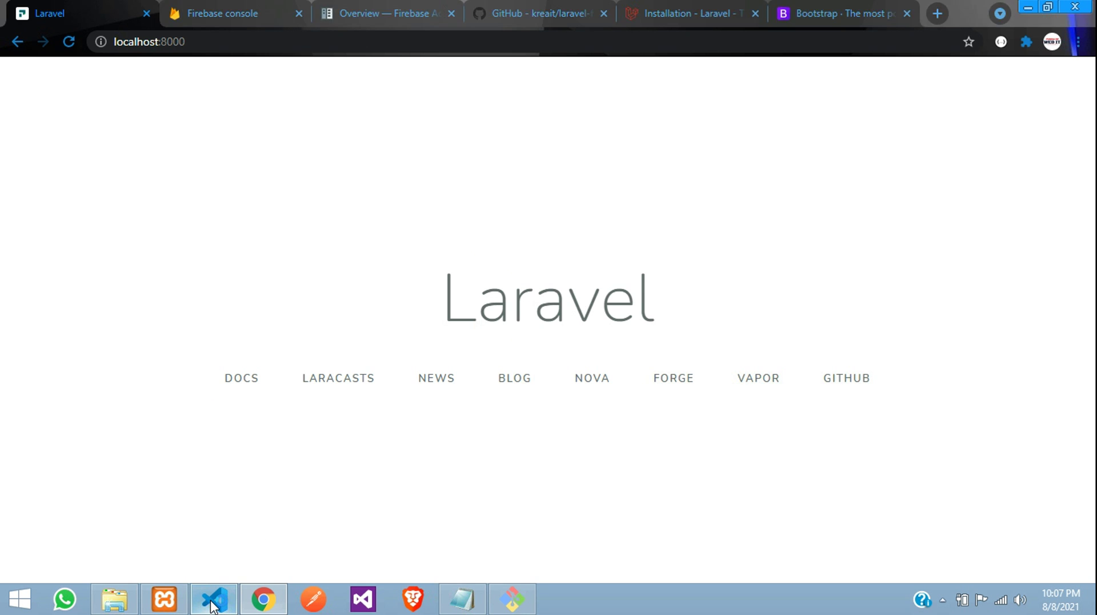
{"action": "left_click", "coordinate": [124, 187]}
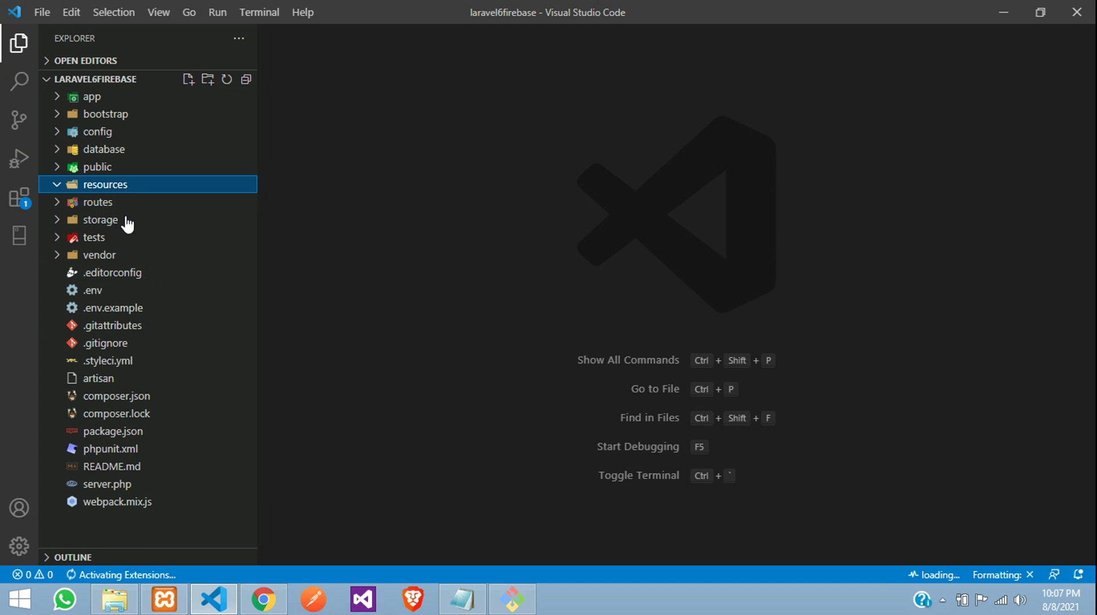
Edit line 84 of resources/views/welcome.blade.php so the title reads 'Laravel + Firebase for PHP'
{"action": "left_click", "coordinate": [112, 254]}
{"action": "left_click", "coordinate": [140, 272]}
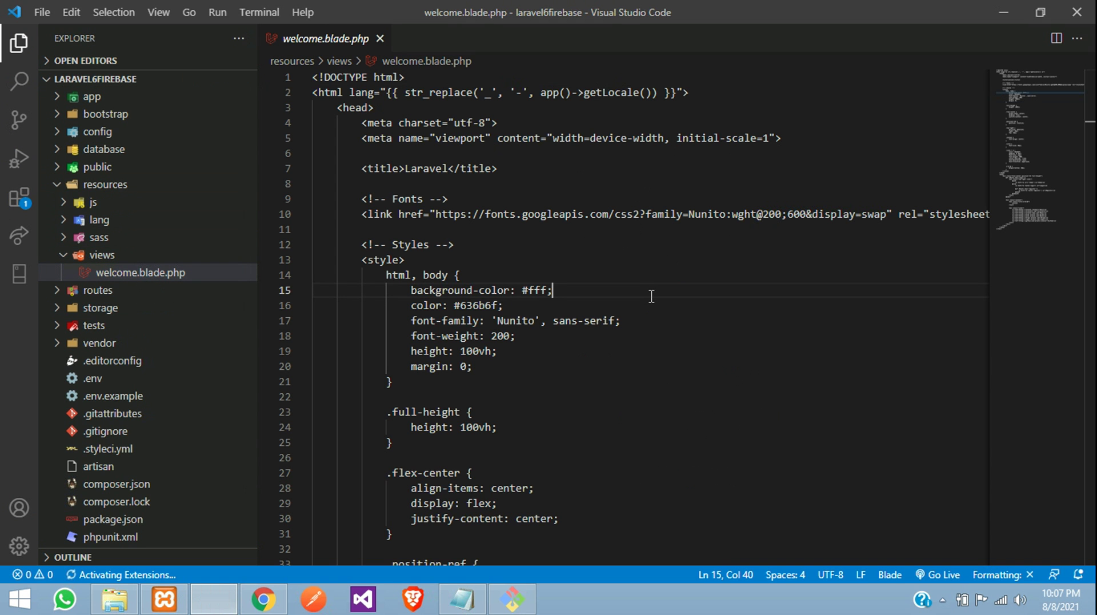
{"action": "scroll", "coordinate": [626, 325], "scroll_direction": "down", "scroll_amount": 12}
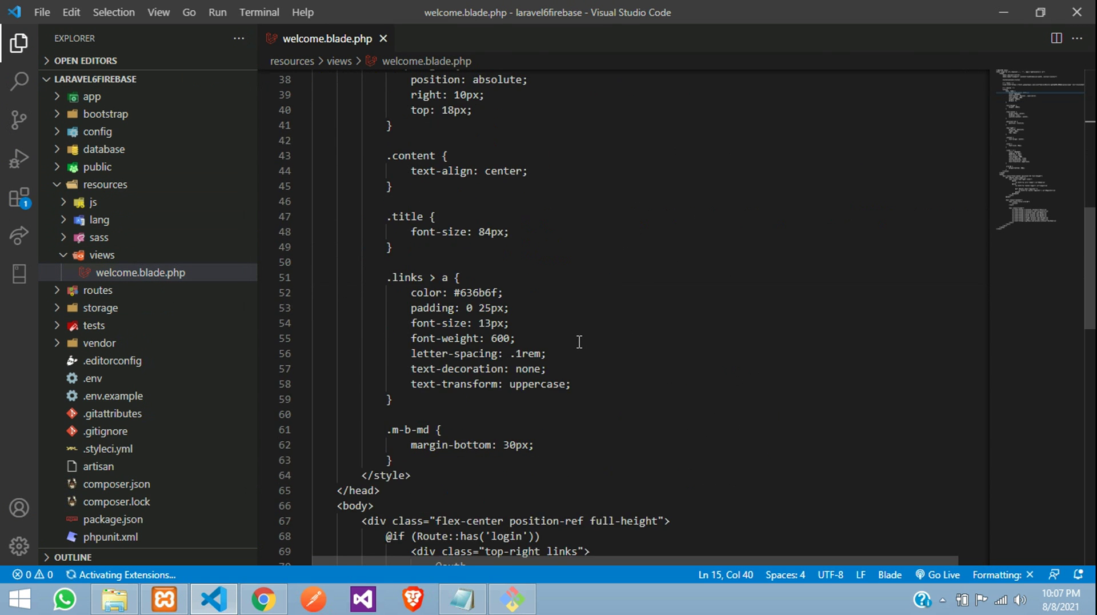
{"action": "scroll", "coordinate": [578, 341], "scroll_direction": "down", "scroll_amount": 10}
{"action": "left_click", "coordinate": [507, 338]}
{"action": "type", "text": "+ Firebase for"}
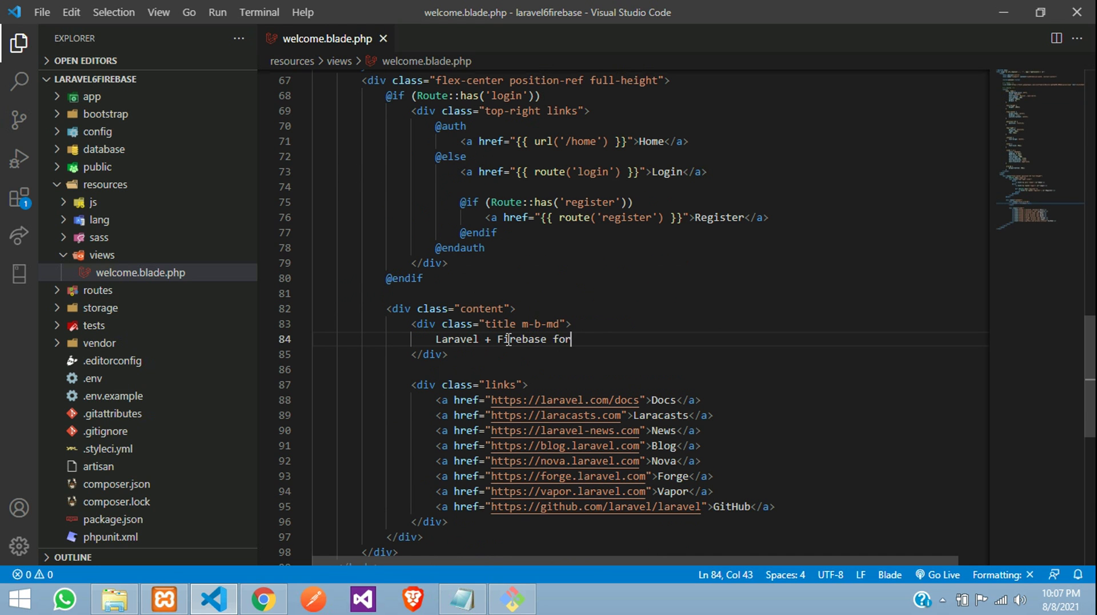
{"action": "key", "text": "ctrl+Left"}
{"action": "left_click", "coordinate": [263, 598]}
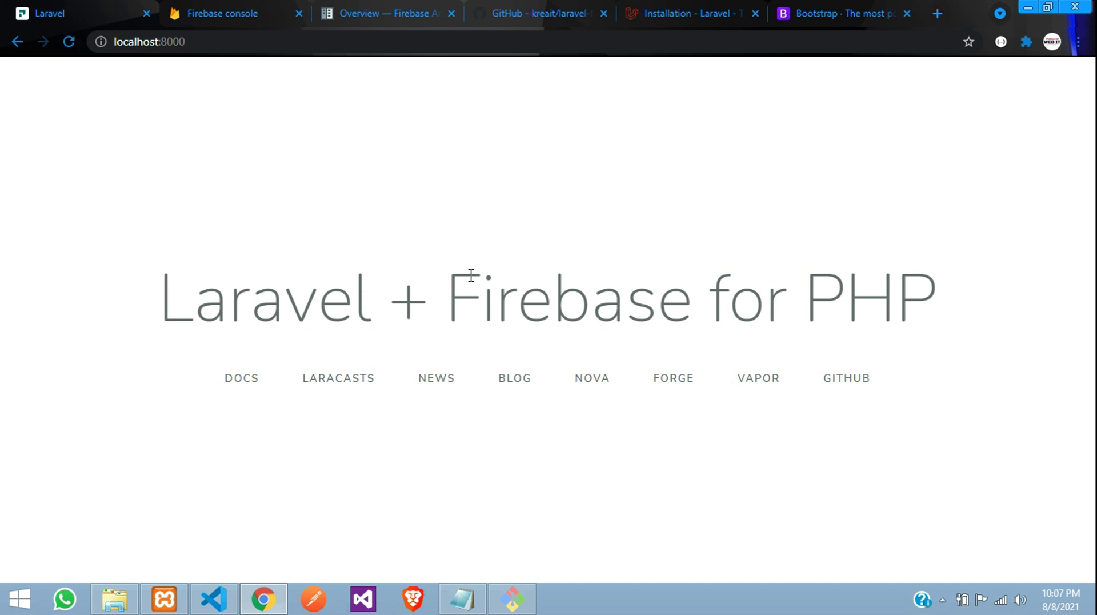
Copy the composer require kreait/laravel-firebase command from the GitHub README, then return to VS Code
{"action": "left_click", "coordinate": [354, 7]}
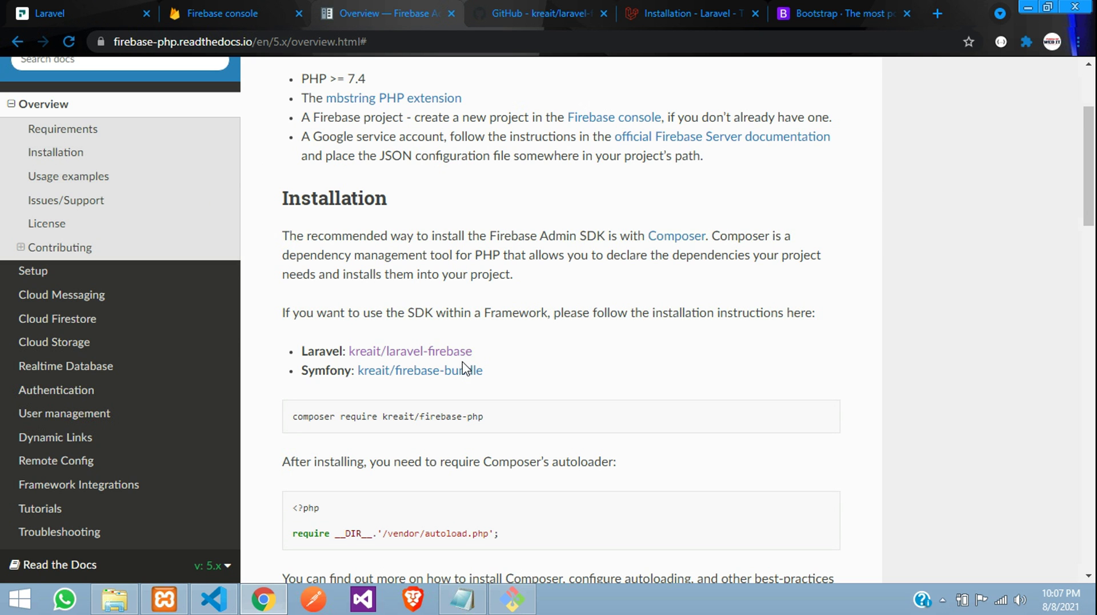
{"action": "left_click", "coordinate": [531, 8]}
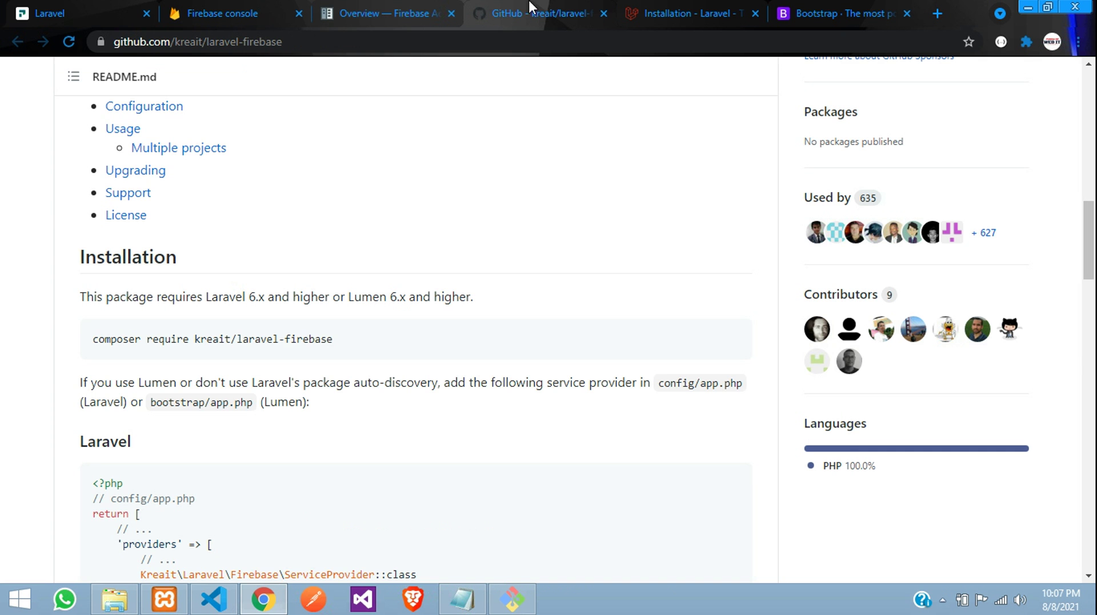
{"action": "left_click", "coordinate": [284, 40]}
{"action": "scroll", "coordinate": [308, 315], "scroll_direction": "down", "scroll_amount": 1}
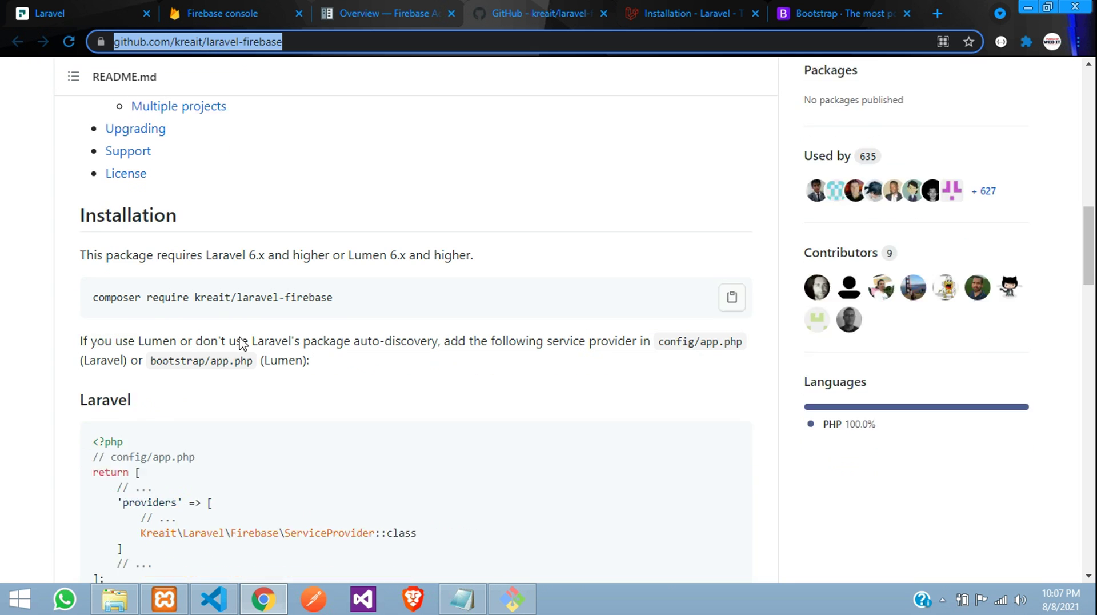
{"action": "left_click_drag", "start_coordinate": [94, 183], "coordinate": [253, 190]}
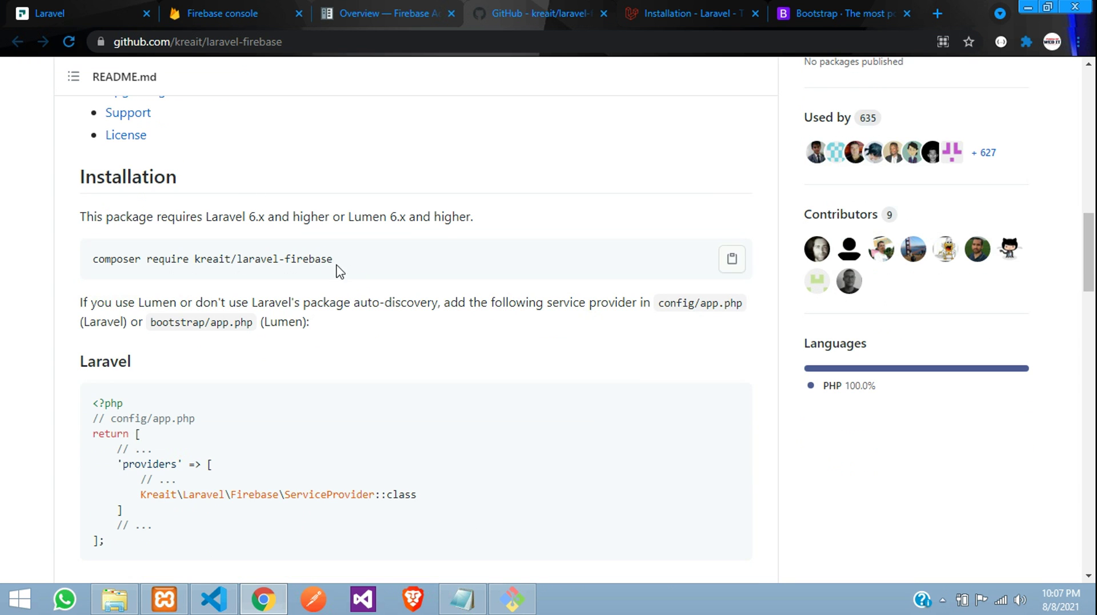
{"action": "left_click_drag", "start_coordinate": [350, 272], "coordinate": [76, 269]}
{"action": "right_click", "coordinate": [165, 277]}
{"action": "left_click", "coordinate": [165, 275]}
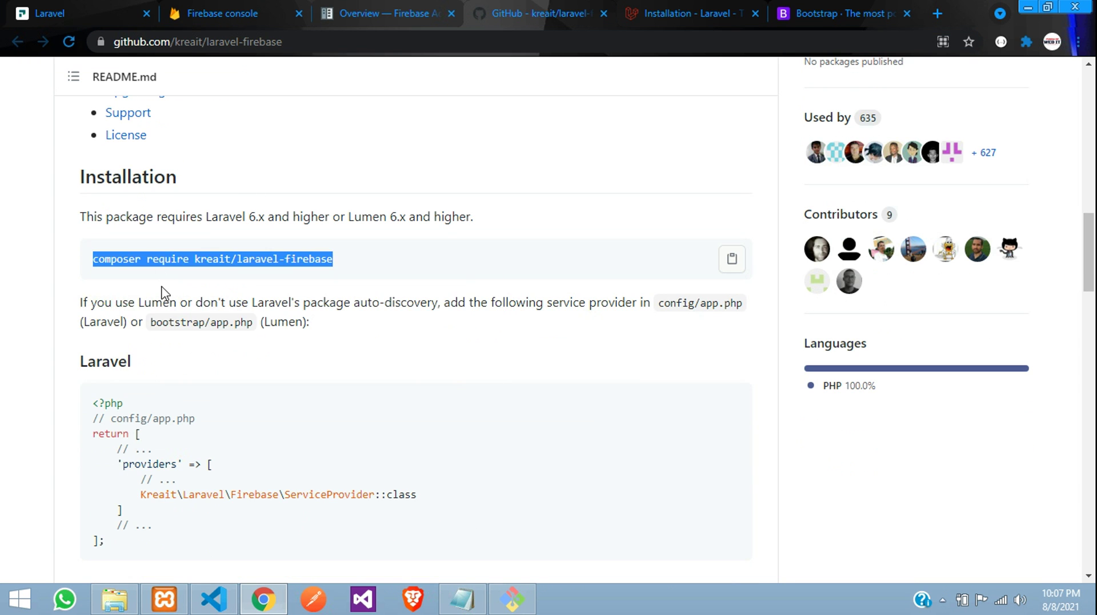
{"action": "left_click", "coordinate": [213, 598]}
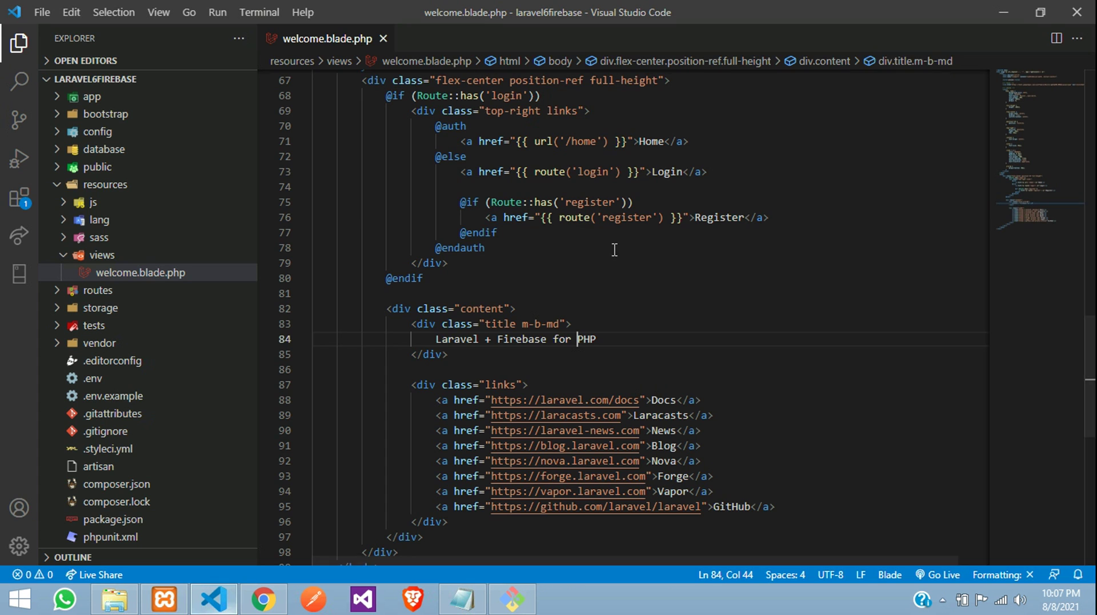
Close welcome.blade.php, collapse the project tree and open a new integrated terminal
{"action": "left_click", "coordinate": [383, 39]}
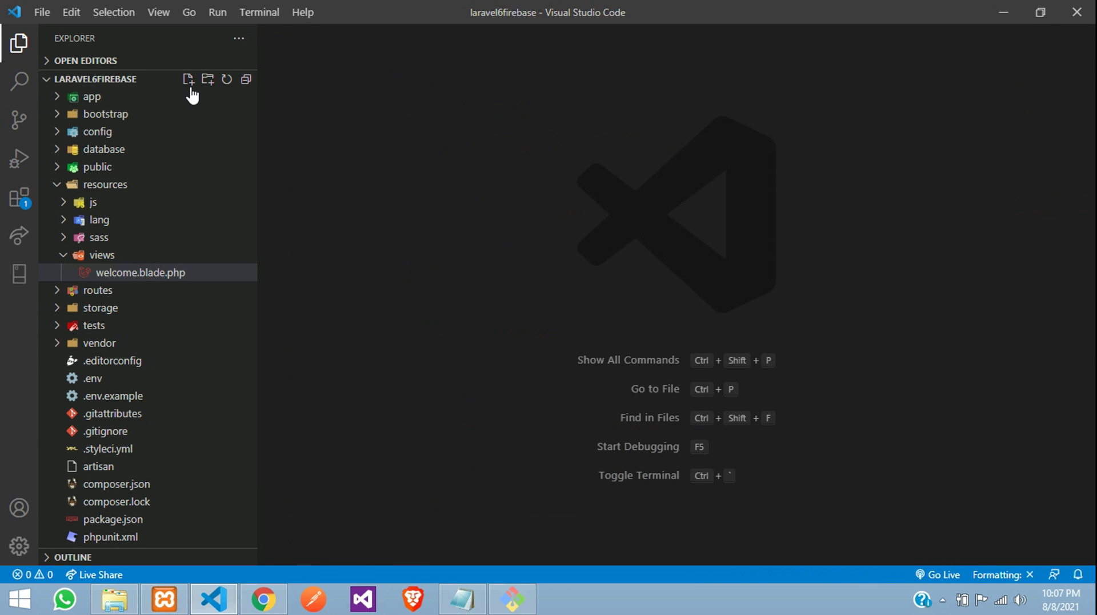
{"action": "left_click", "coordinate": [246, 79]}
{"action": "left_click", "coordinate": [258, 12]}
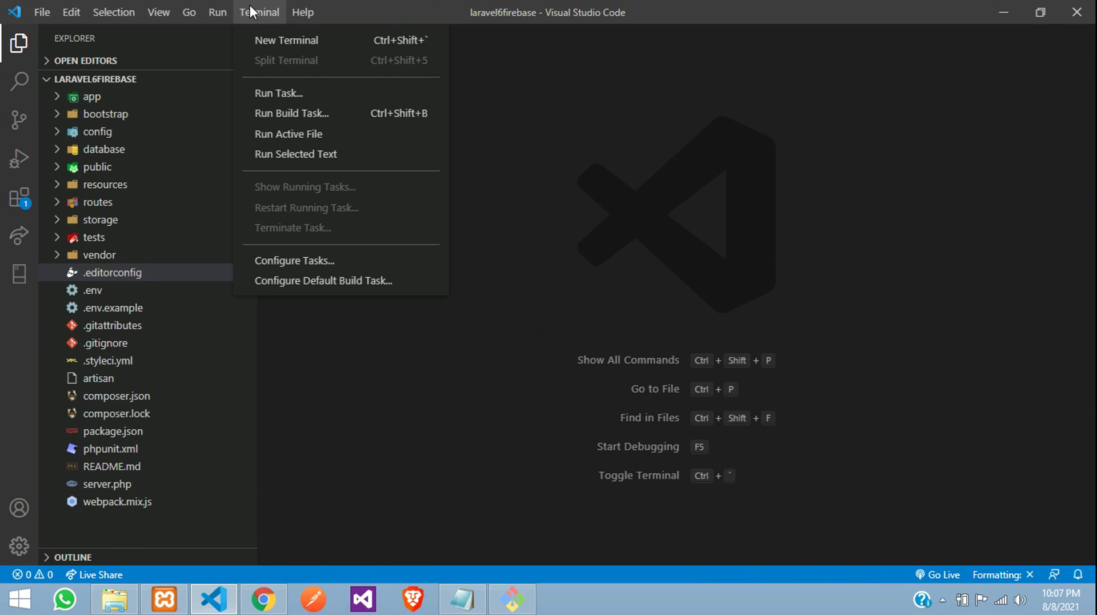
{"action": "left_click", "coordinate": [264, 40]}
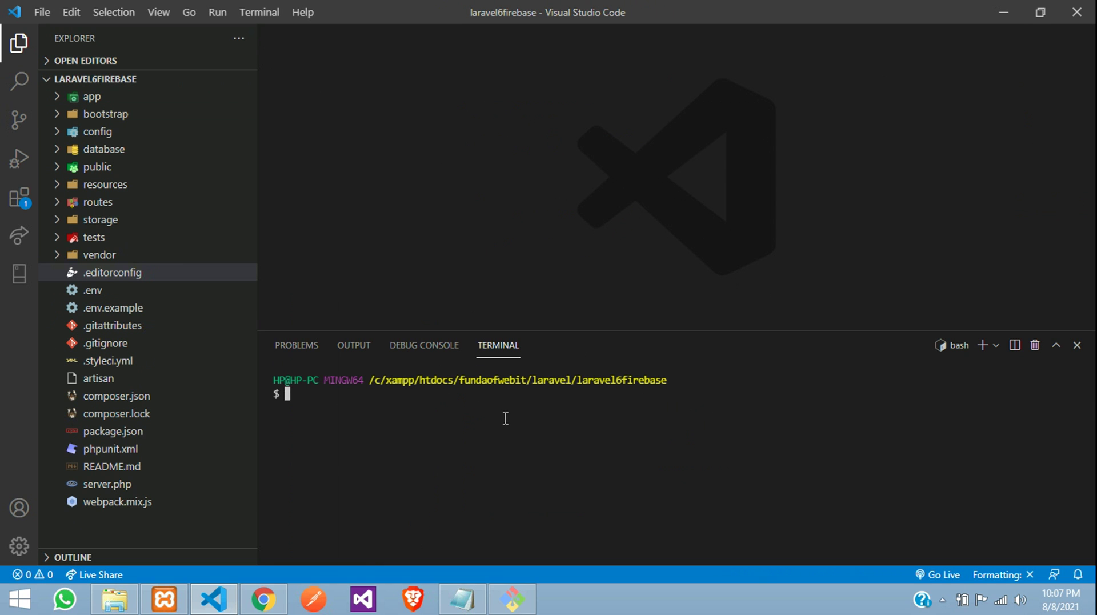
Run composer require kreait/laravel-firebase, installing version 3.1.0 and 22 dependencies, then kill the terminal
{"action": "key", "text": "ctrl+v"}
{"action": "key", "text": "Return"}
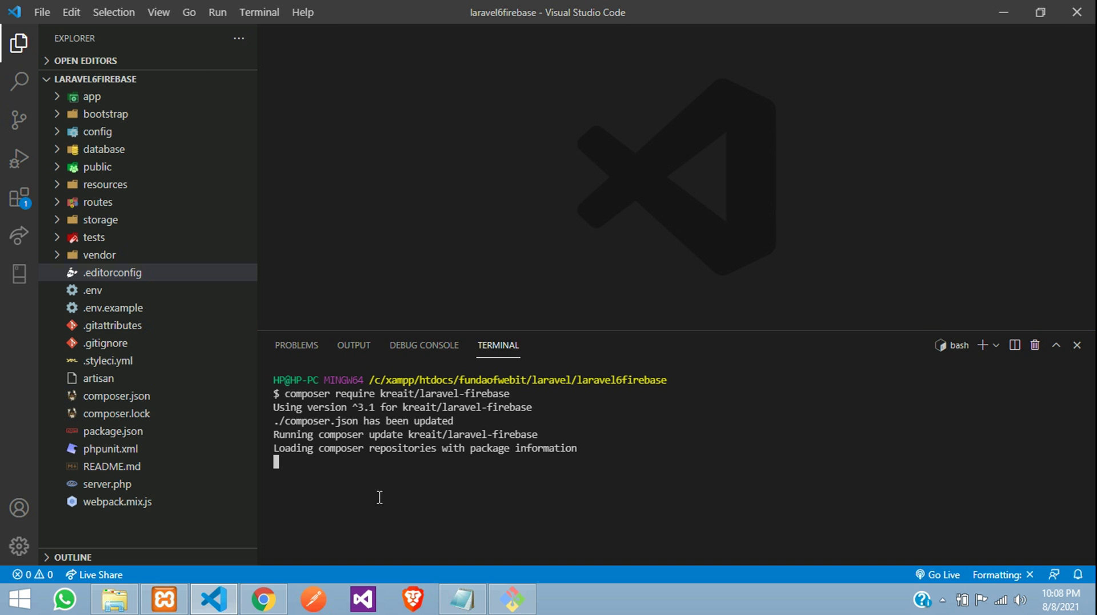
{"action": "left_click", "coordinate": [1056, 346]}
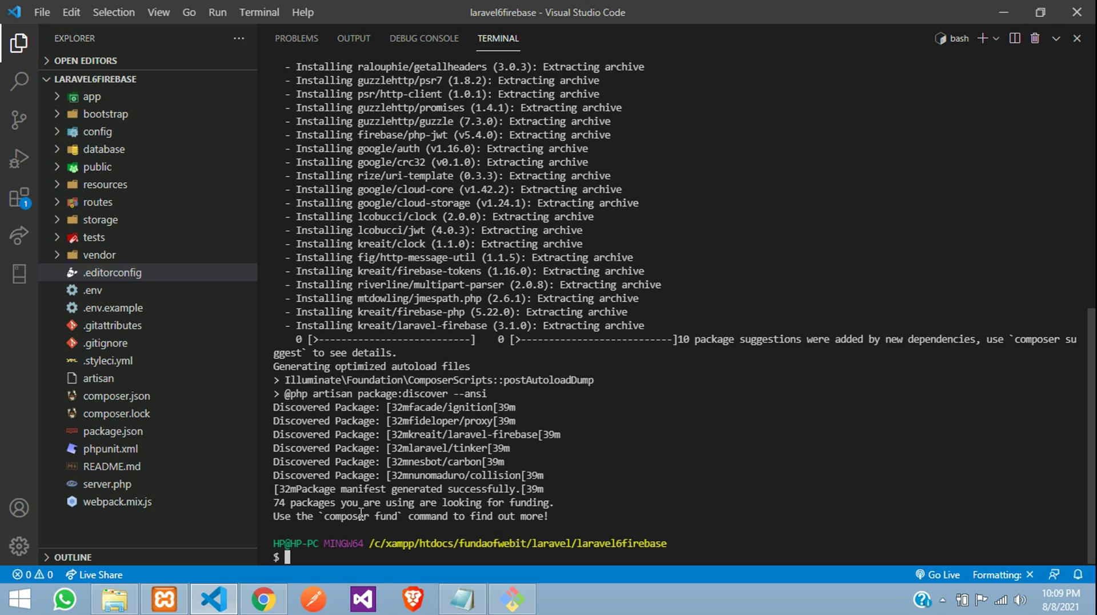
{"action": "left_click_drag", "start_coordinate": [274, 406], "coordinate": [600, 489]}
{"action": "left_click", "coordinate": [634, 512]}
{"action": "left_click", "coordinate": [1035, 38]}
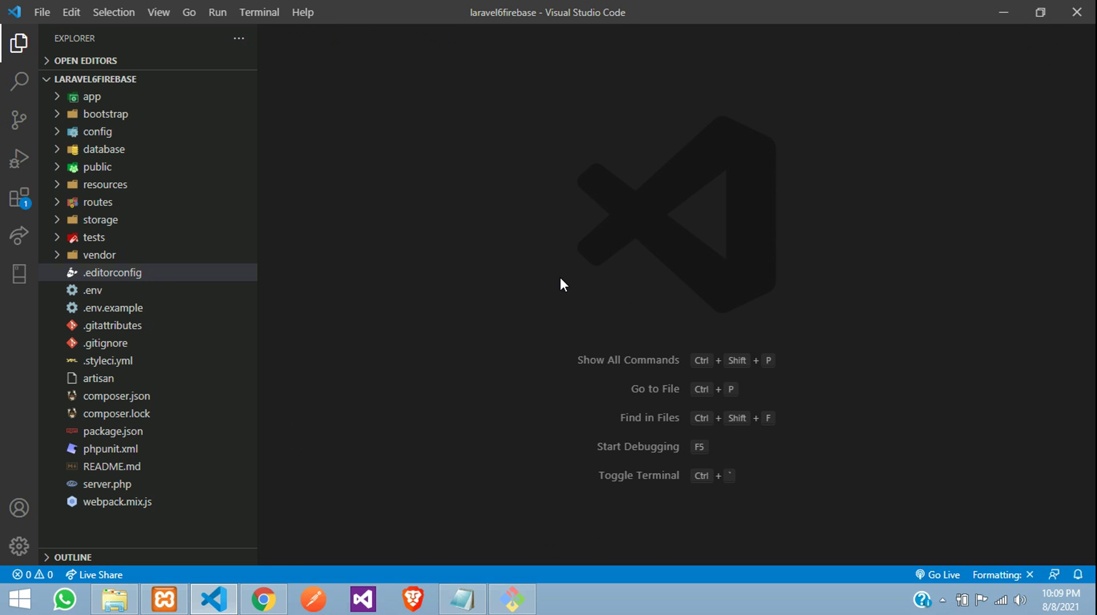
Back in Chrome, scroll the README to its Laravel setup example
{"action": "left_click", "coordinate": [265, 599]}
{"action": "left_click", "coordinate": [433, 287]}
{"action": "scroll", "coordinate": [428, 289], "scroll_direction": "down", "scroll_amount": 1}
{"action": "scroll", "coordinate": [428, 289], "scroll_direction": "down", "scroll_amount": 2}
{"action": "left_click_drag", "start_coordinate": [151, 162], "coordinate": [228, 164]}
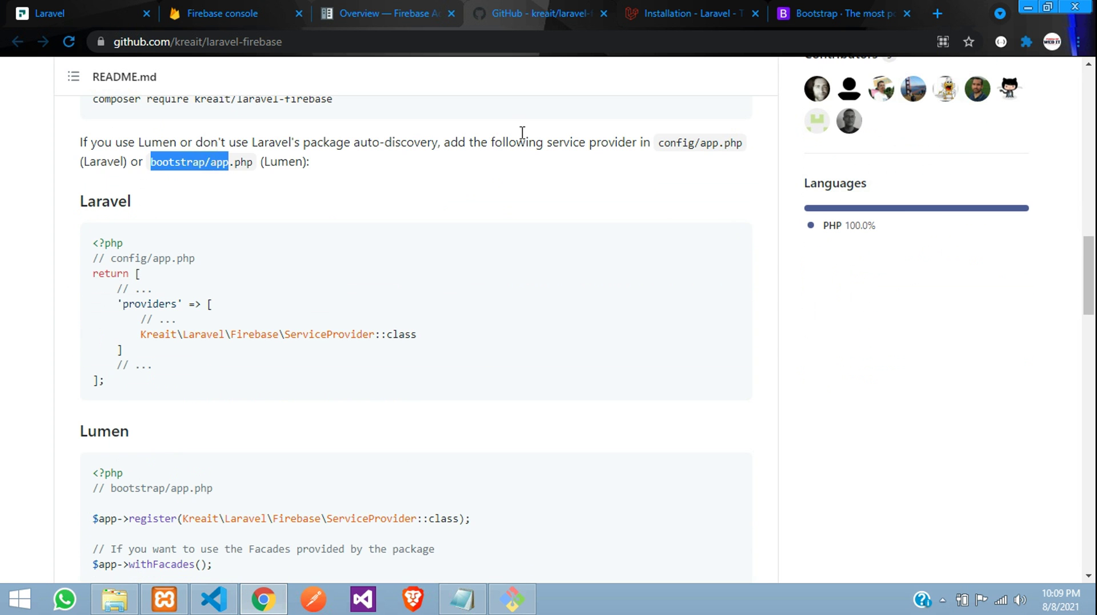
{"action": "scroll", "coordinate": [522, 196], "scroll_direction": "up", "scroll_amount": 2}
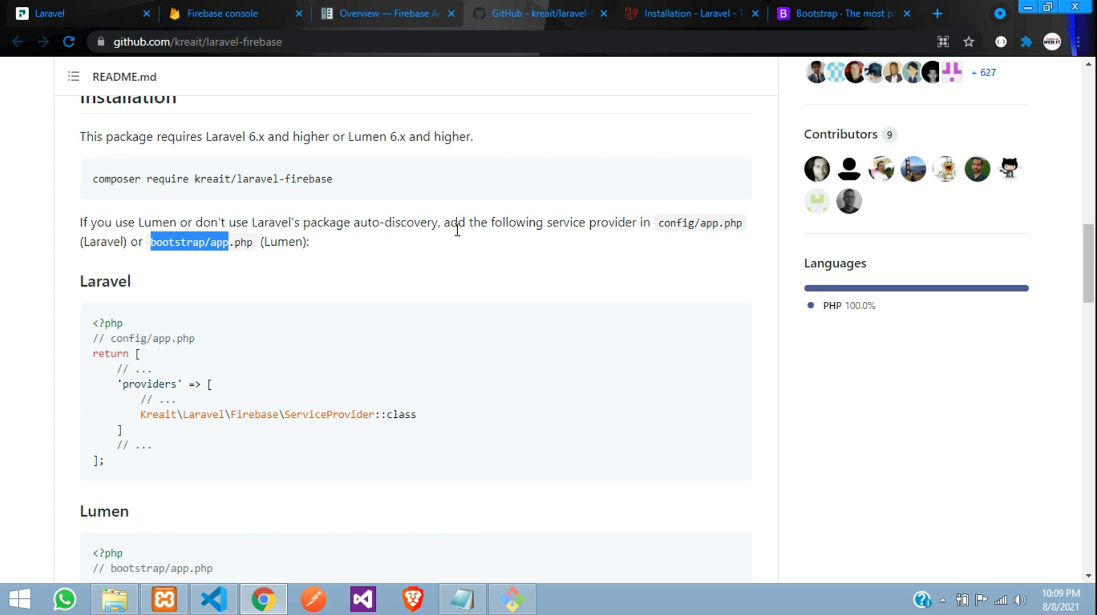
{"action": "double_click", "coordinate": [107, 240]}
Copy the Kreait\Laravel\Firebase\ServiceProvider::class line from the config/app.php snippet
{"action": "left_click_drag", "start_coordinate": [661, 223], "coordinate": [722, 223]}
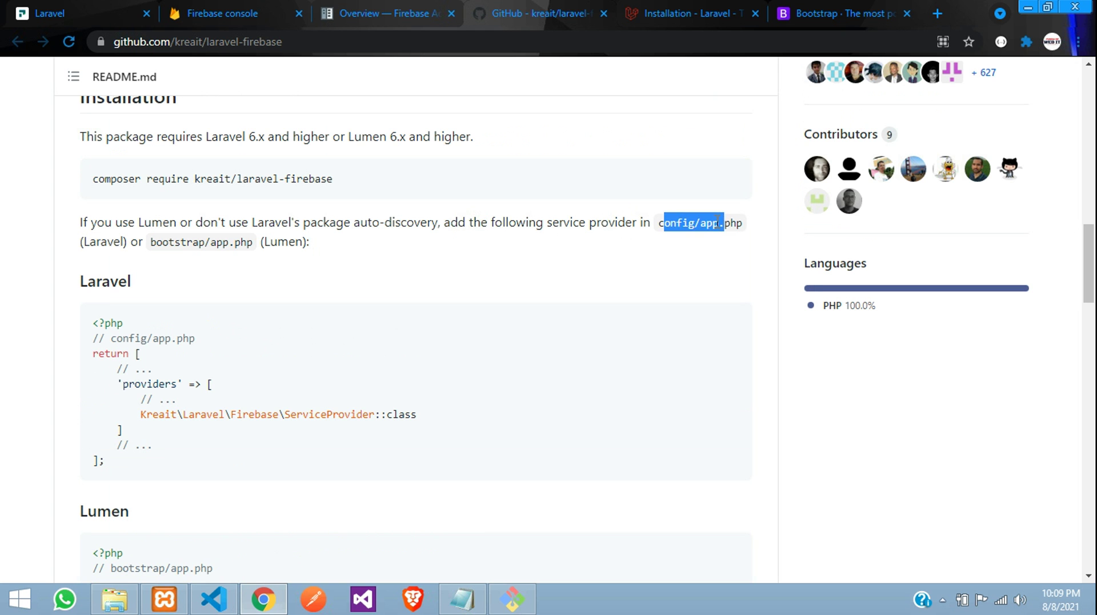
{"action": "double_click", "coordinate": [714, 222]}
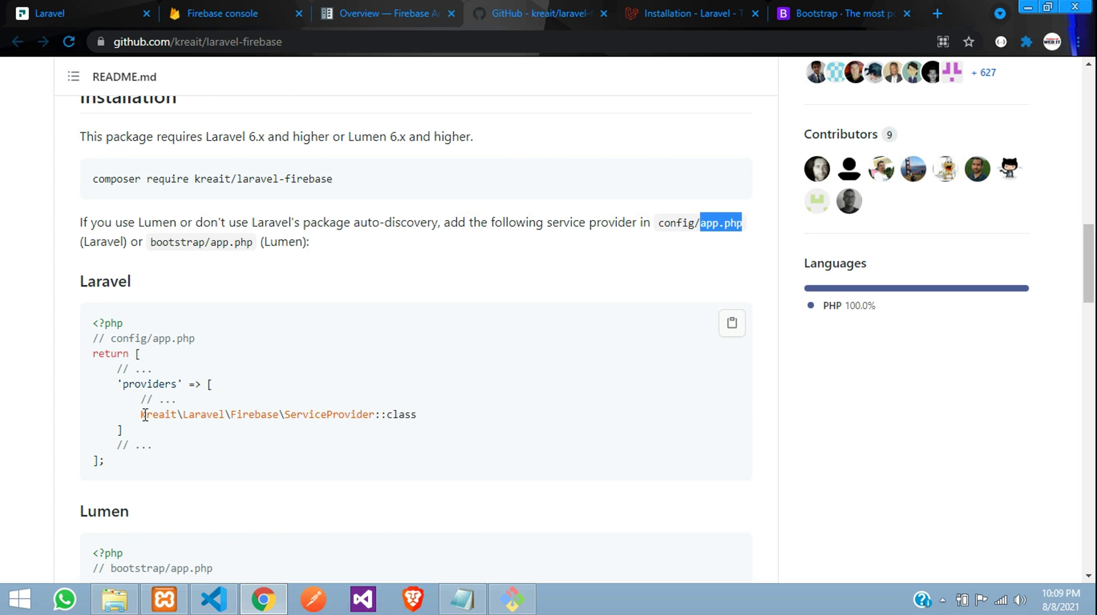
{"action": "left_click_drag", "start_coordinate": [140, 413], "coordinate": [183, 413]}
{"action": "left_click_drag", "start_coordinate": [298, 413], "coordinate": [421, 419]}
{"action": "right_click", "coordinate": [377, 419]}
{"action": "left_click", "coordinate": [400, 432]}
{"action": "left_click", "coordinate": [214, 599]}
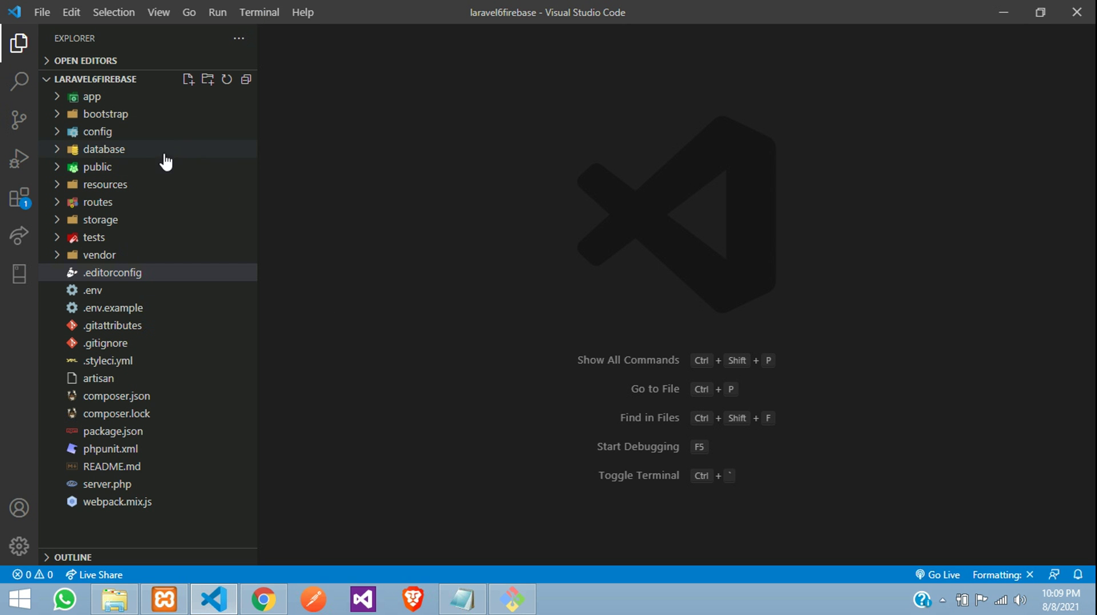
Paste the Firebase ServiceProvider on a new line after RouteServiceProvider in config/app.php, then close it
{"action": "left_click", "coordinate": [104, 133]}
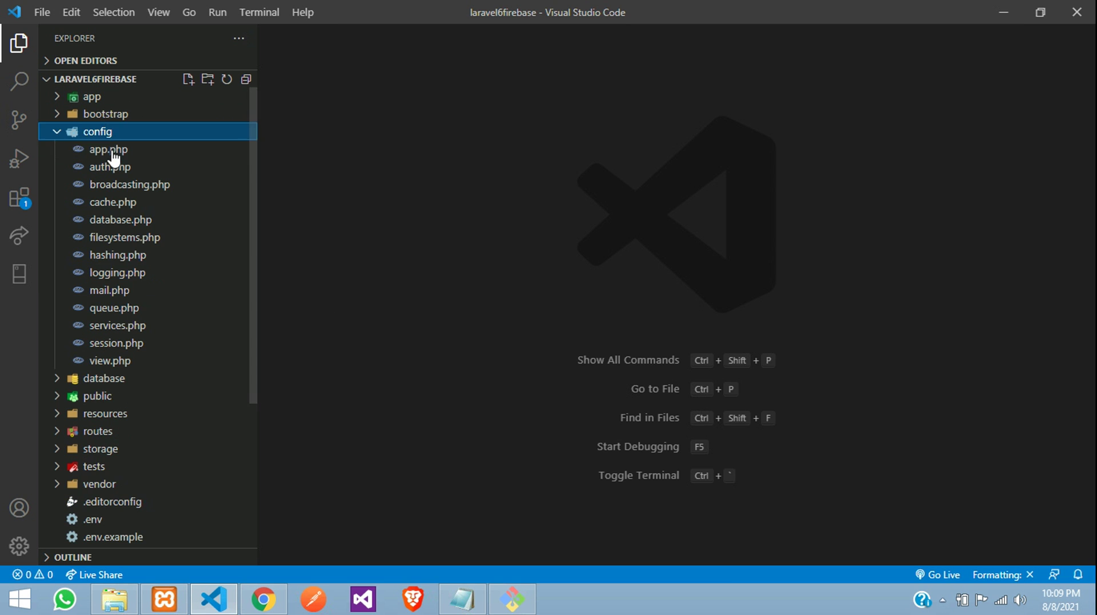
{"action": "left_click", "coordinate": [112, 151]}
{"action": "left_click", "coordinate": [482, 153]}
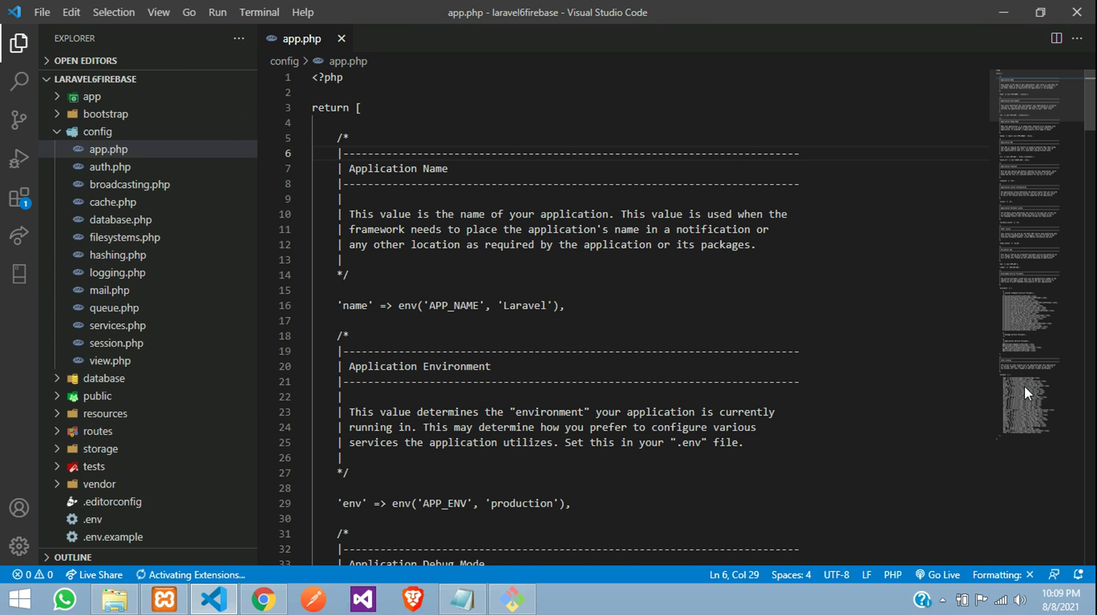
{"action": "left_click_drag", "start_coordinate": [1037, 171], "coordinate": [1038, 284]}
{"action": "double_click", "coordinate": [370, 229]}
{"action": "scroll", "coordinate": [519, 374], "scroll_direction": "down", "scroll_amount": 6}
{"action": "scroll", "coordinate": [518, 374], "scroll_direction": "down", "scroll_amount": 4}
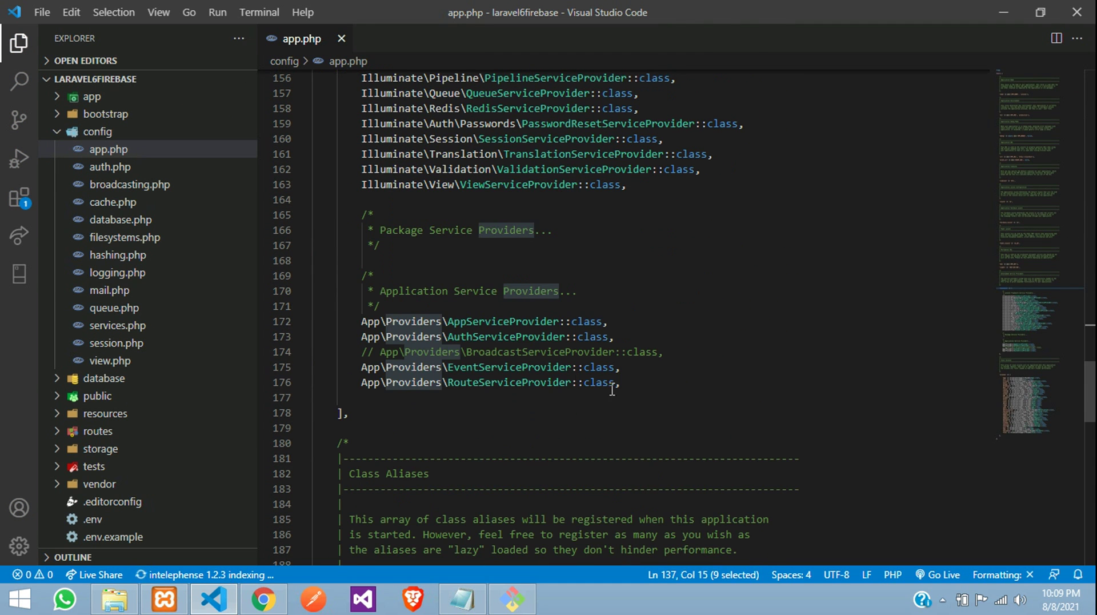
{"action": "left_click", "coordinate": [646, 375]}
{"action": "key", "text": "Return"}
{"action": "key", "text": "ctrl+v"}
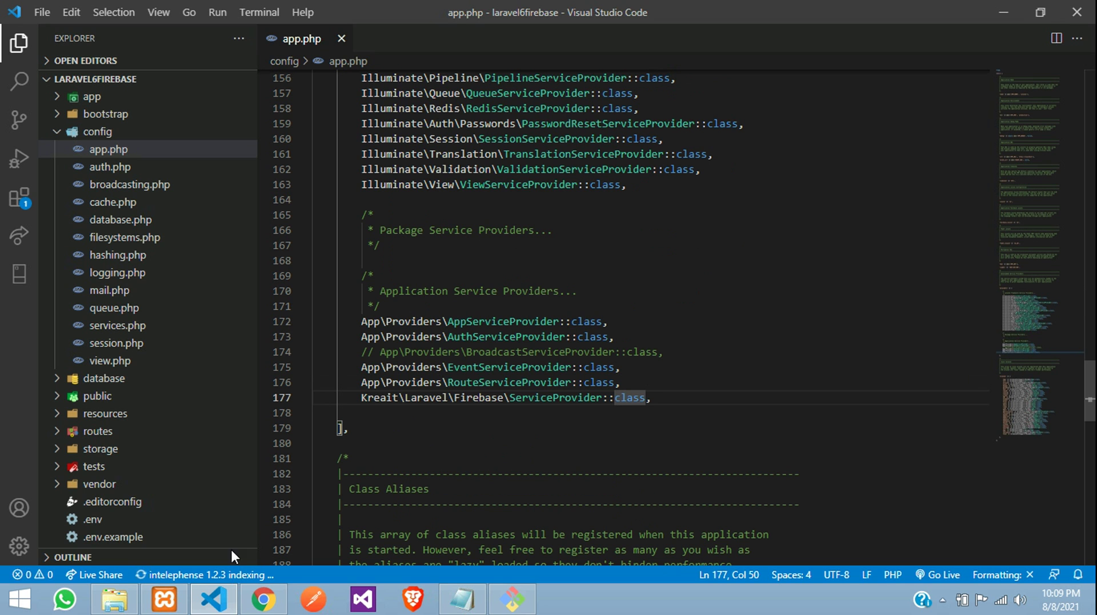
{"action": "left_click", "coordinate": [341, 38]}
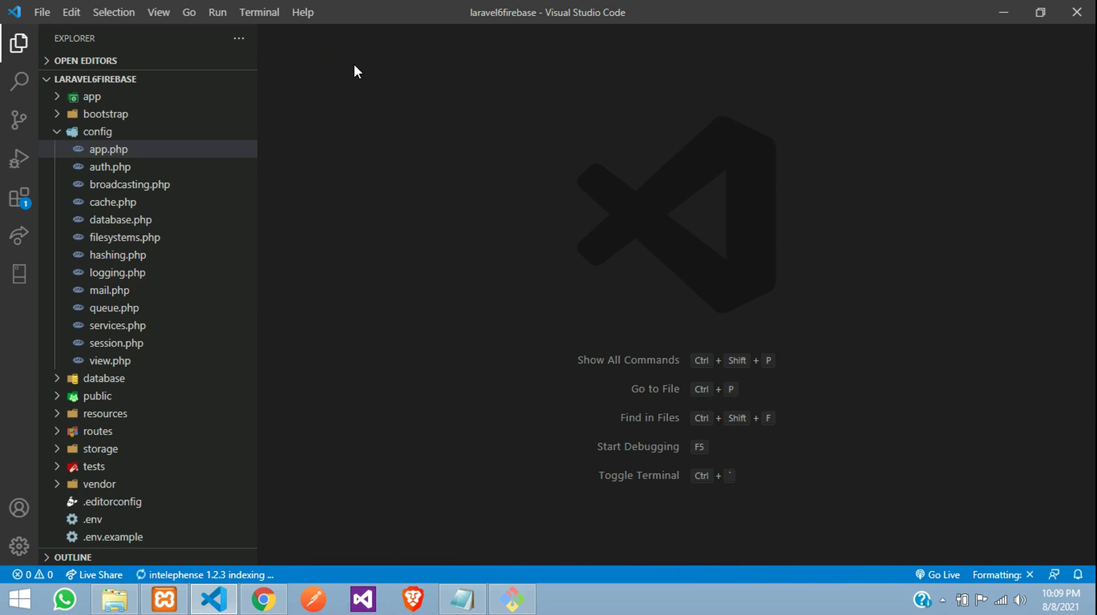
Copy the README's php artisan vendor:publish --provider="Kreait\Laravel\Firebase\ServiceProvider" --tag=config command
{"action": "left_click", "coordinate": [263, 598]}
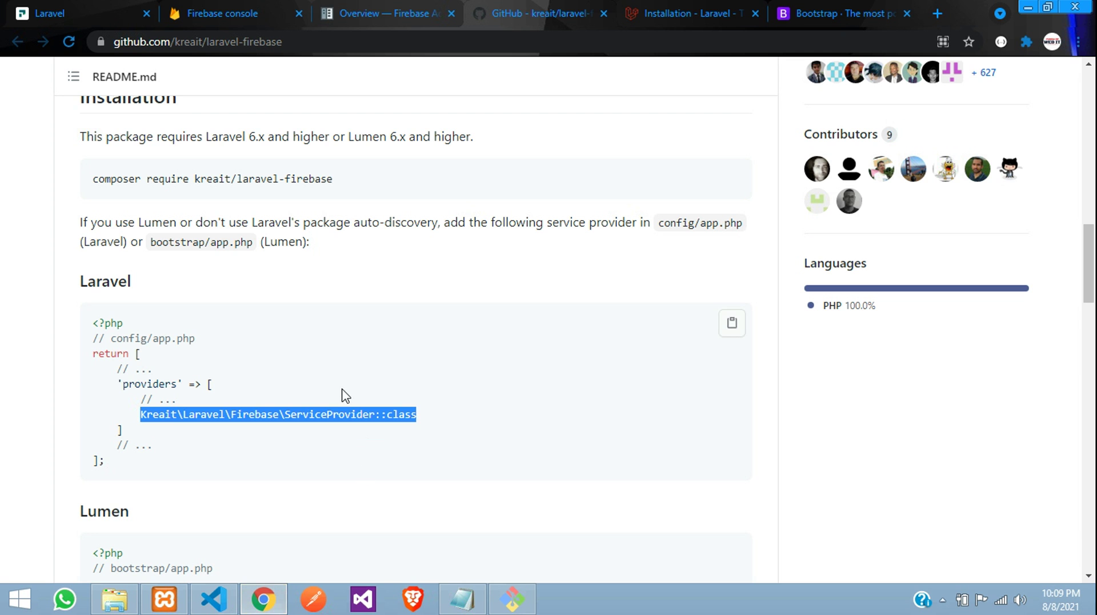
{"action": "scroll", "coordinate": [343, 391], "scroll_direction": "down", "scroll_amount": 3}
{"action": "scroll", "coordinate": [343, 392], "scroll_direction": "down", "scroll_amount": 1}
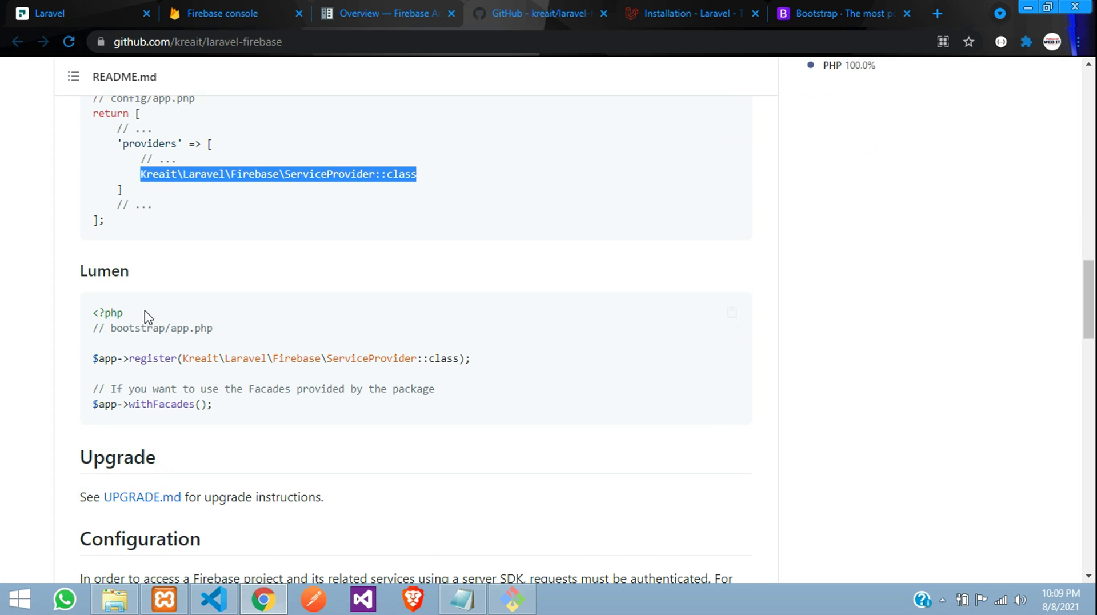
{"action": "scroll", "coordinate": [150, 320], "scroll_direction": "down", "scroll_amount": 2}
{"action": "scroll", "coordinate": [153, 332], "scroll_direction": "down", "scroll_amount": 4}
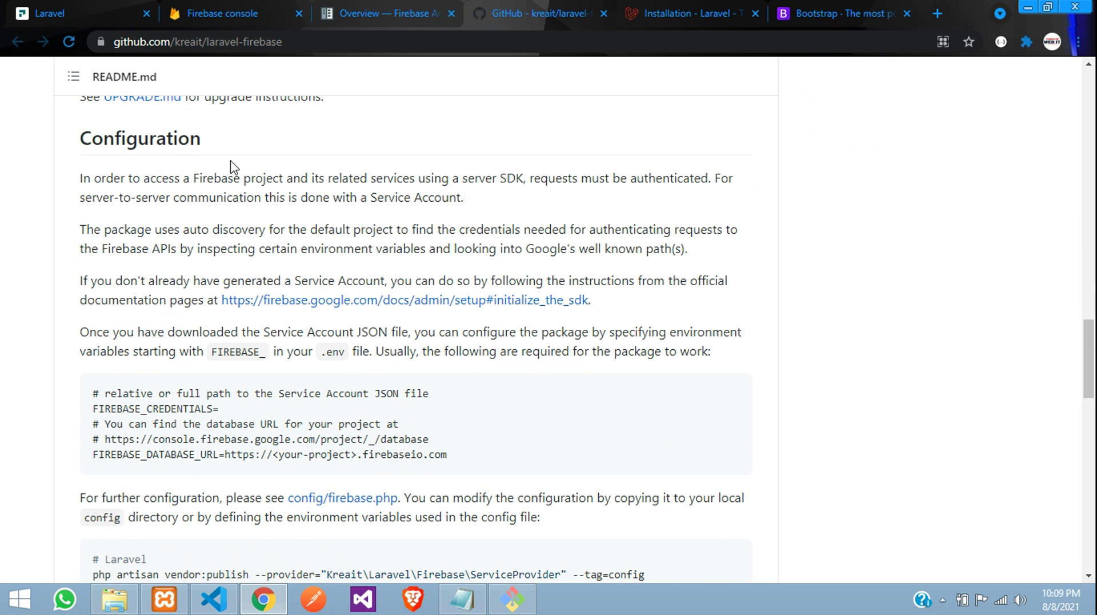
{"action": "scroll", "coordinate": [127, 136], "scroll_direction": "down", "scroll_amount": 3}
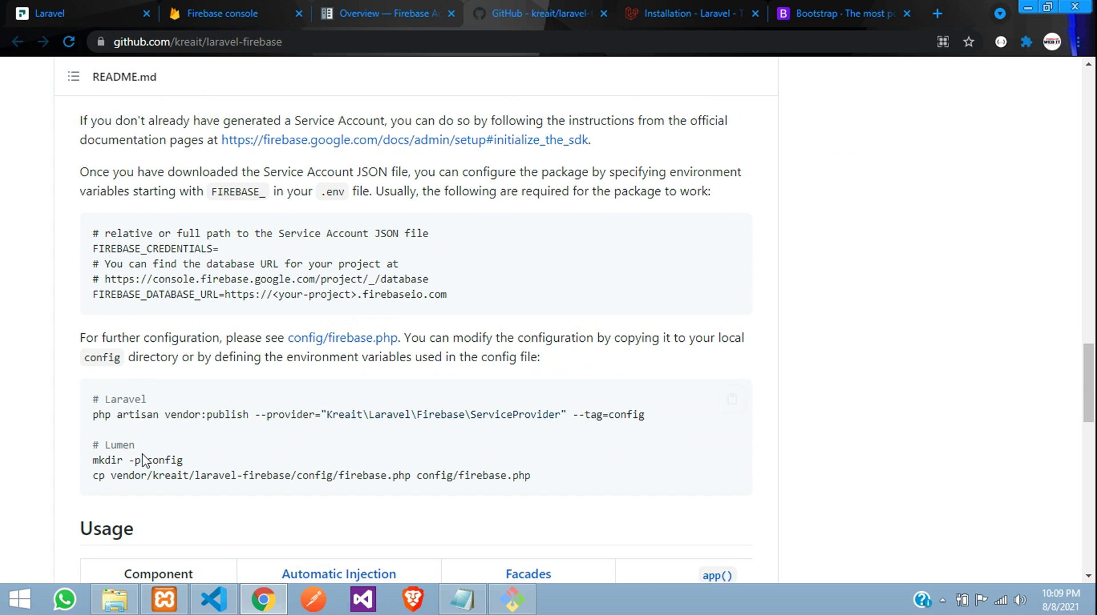
{"action": "left_click_drag", "start_coordinate": [93, 417], "coordinate": [650, 420]}
{"action": "right_click", "coordinate": [608, 421]}
{"action": "left_click", "coordinate": [637, 429]}
{"action": "left_click", "coordinate": [218, 608]}
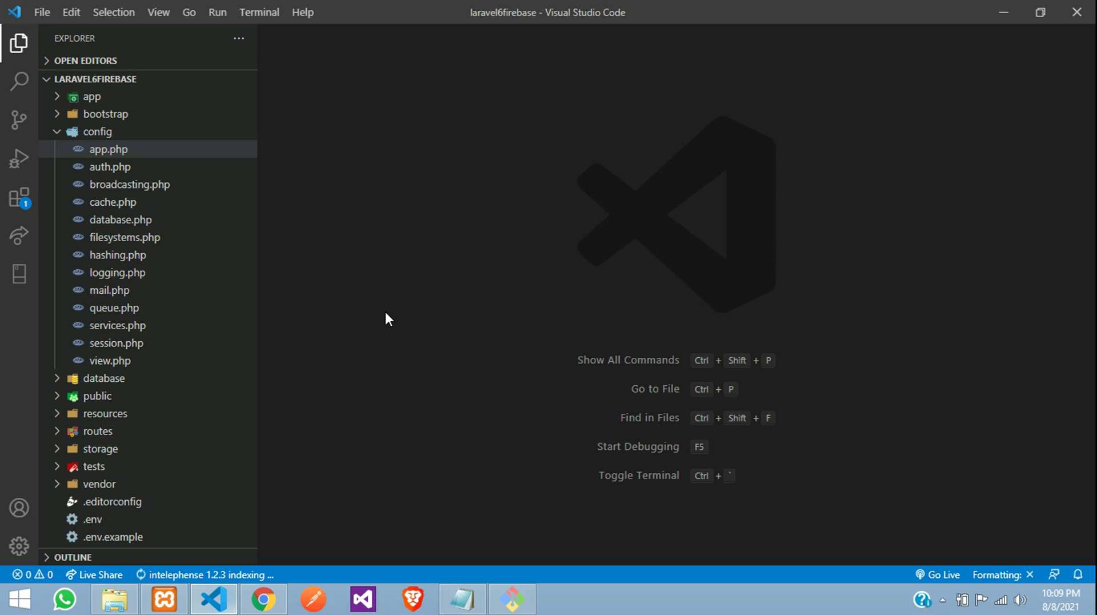
Run the pasted vendor:publish command in a new integrated terminal
{"action": "key", "text": "ctrl+grave"}
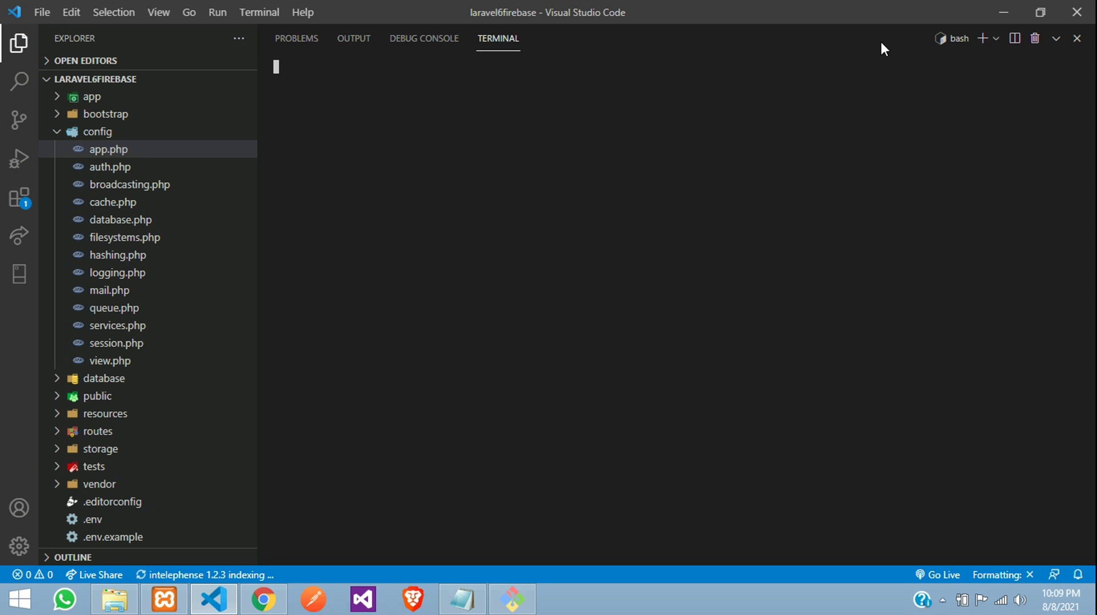
{"action": "left_click", "coordinate": [1054, 39]}
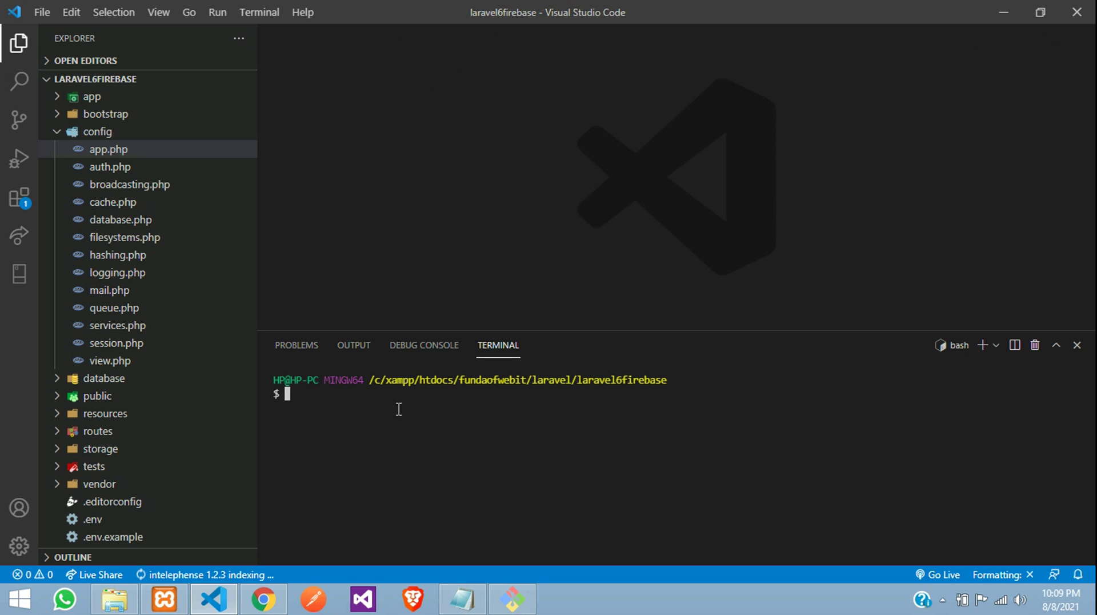
{"action": "key", "text": "ctrl+v"}
{"action": "key", "text": "Return"}
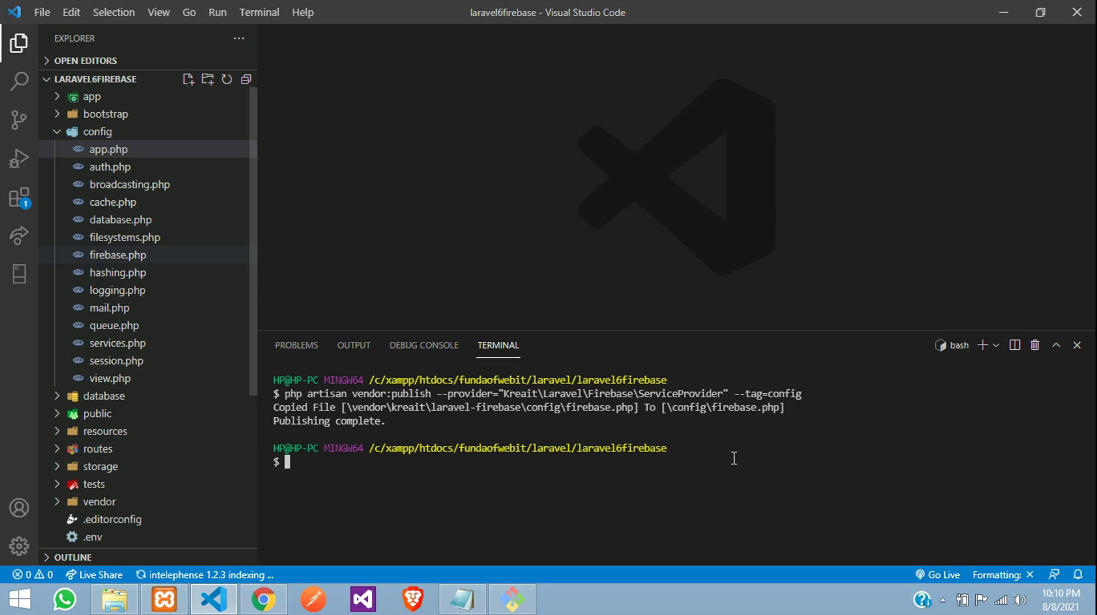
Kill the terminal, collapse the config folder, and return to the Chrome README
{"action": "left_click", "coordinate": [1035, 345]}
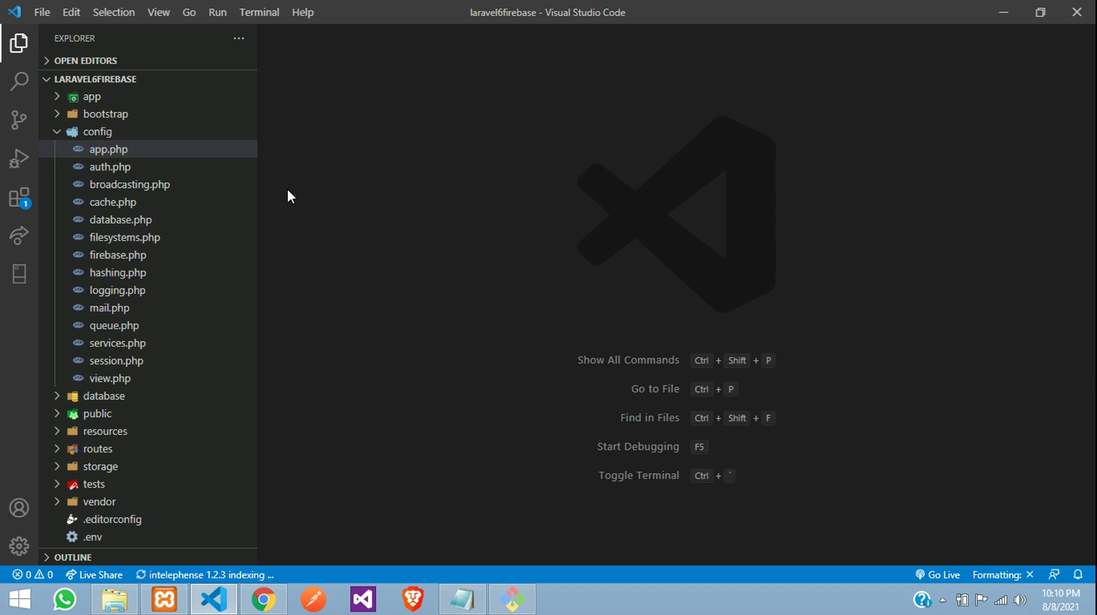
{"action": "left_click", "coordinate": [112, 133]}
{"action": "left_click", "coordinate": [394, 316]}
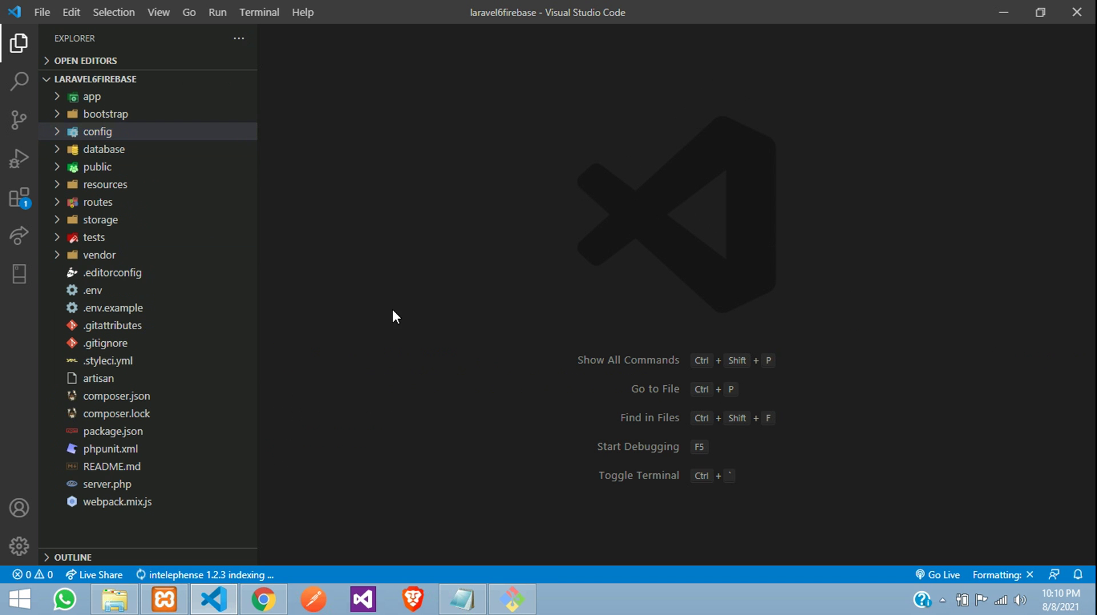
{"action": "left_click", "coordinate": [264, 598]}
{"action": "left_click", "coordinate": [278, 412]}
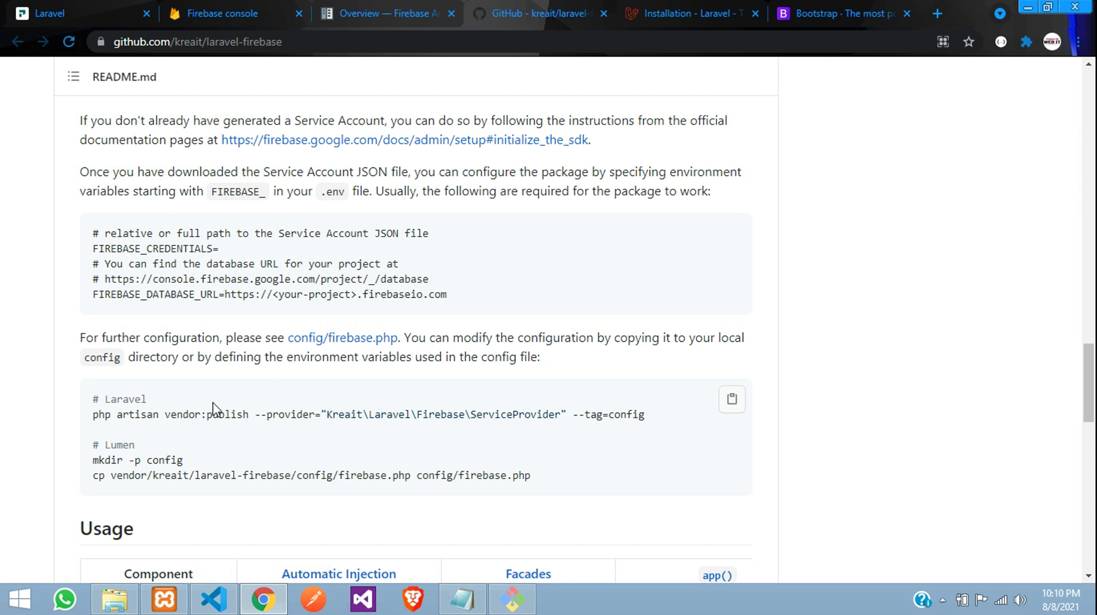
Copy FIREBASE_CREDENTIALS= from the README's configuration section
{"action": "scroll", "coordinate": [259, 338], "scroll_direction": "up", "scroll_amount": 1}
{"action": "left_click_drag", "start_coordinate": [91, 329], "coordinate": [243, 332]}
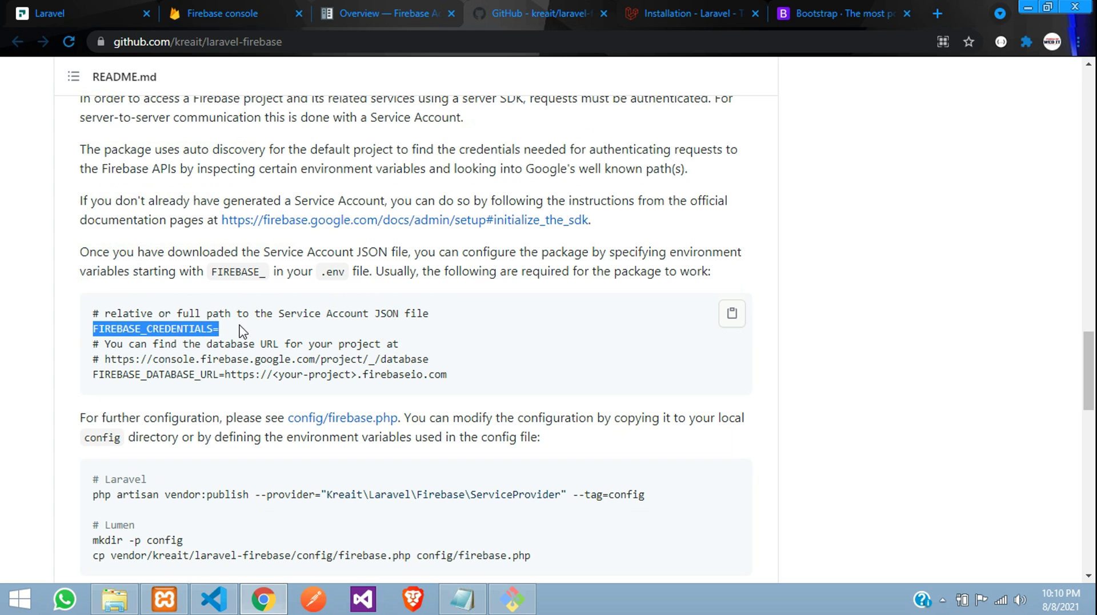
{"action": "left_click_drag", "start_coordinate": [322, 272], "coordinate": [345, 273]}
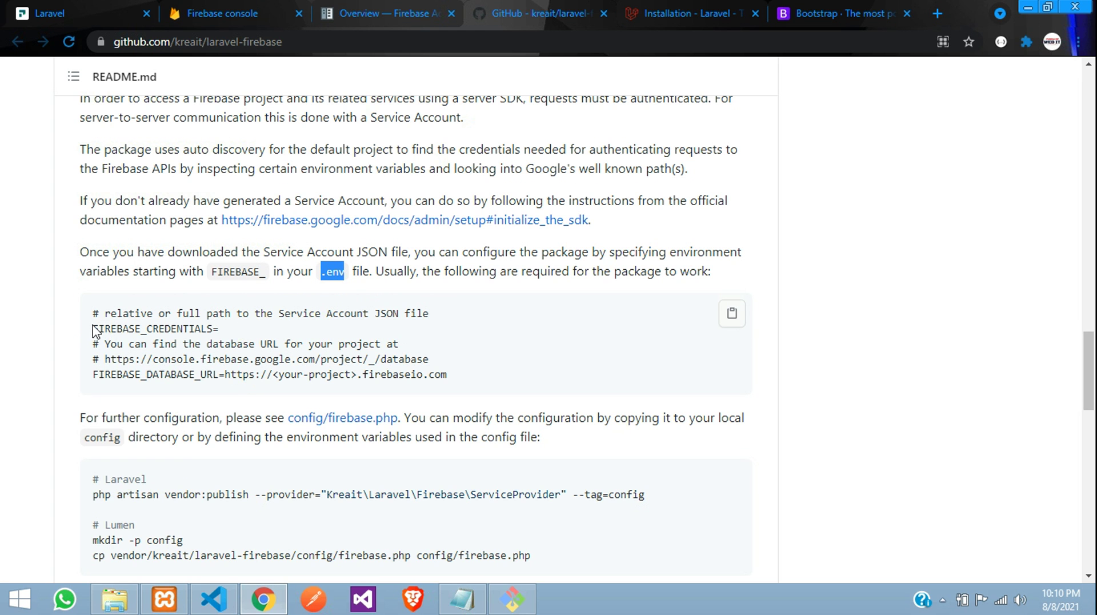
{"action": "left_click_drag", "start_coordinate": [93, 330], "coordinate": [246, 340]}
{"action": "right_click", "coordinate": [166, 332]}
{"action": "left_click", "coordinate": [189, 344]}
{"action": "key", "text": "alt+Tab"}
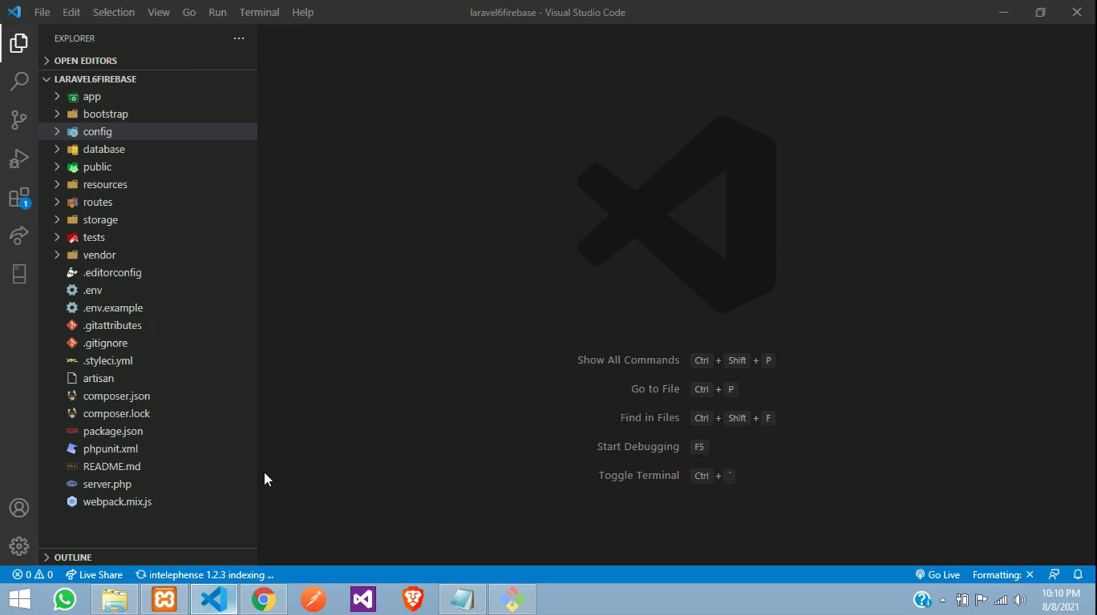
Add FIREBASE_CREDENTIALS= to .env on a new line below the database settings
{"action": "left_click", "coordinate": [115, 294]}
{"action": "left_click", "coordinate": [429, 199]}
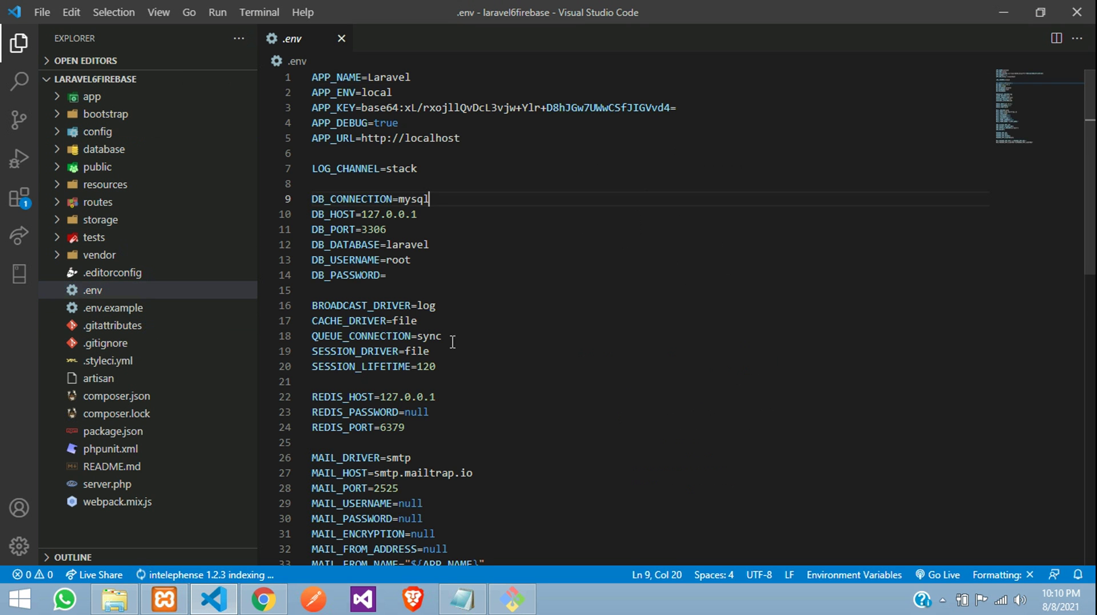
{"action": "left_click_drag", "start_coordinate": [416, 277], "coordinate": [320, 212]}
{"action": "left_click", "coordinate": [407, 268]}
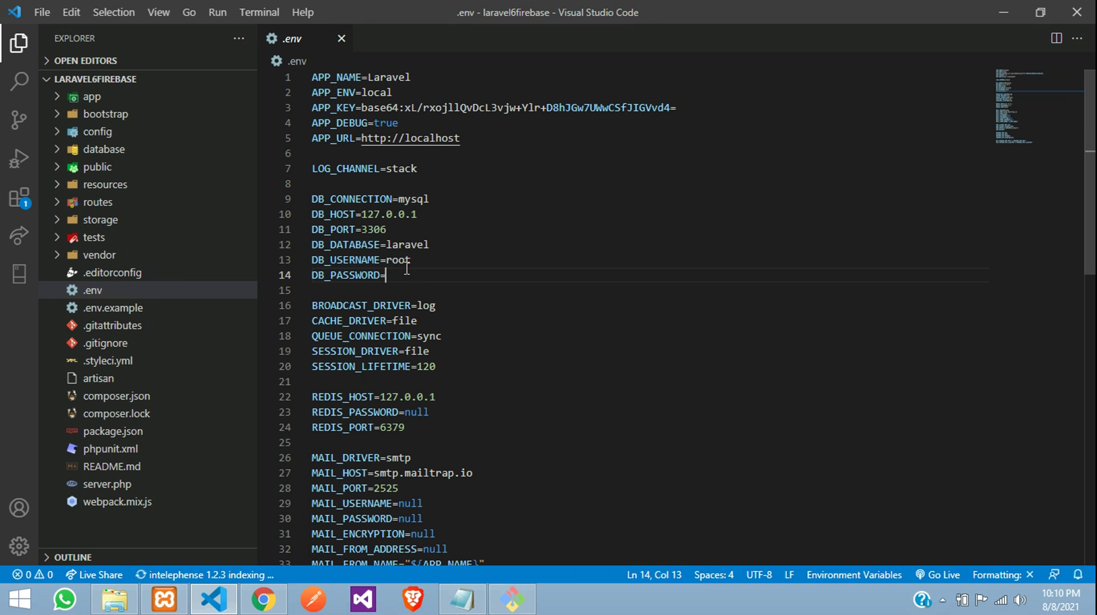
{"action": "key", "text": "Return"}
{"action": "key", "text": "Return"}
{"action": "key", "text": "ctrl+v"}
{"action": "key", "text": "Return"}
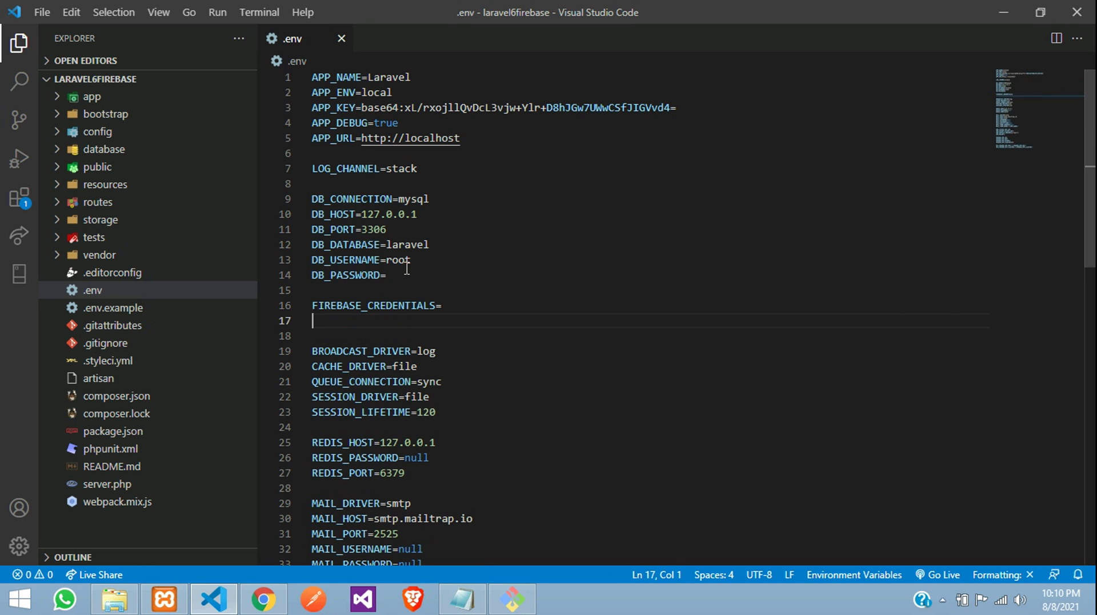
Copy FIREBASE_DATABASE_URL= from the README and add it on the next line of .env
{"action": "key", "text": "alt+Tab"}
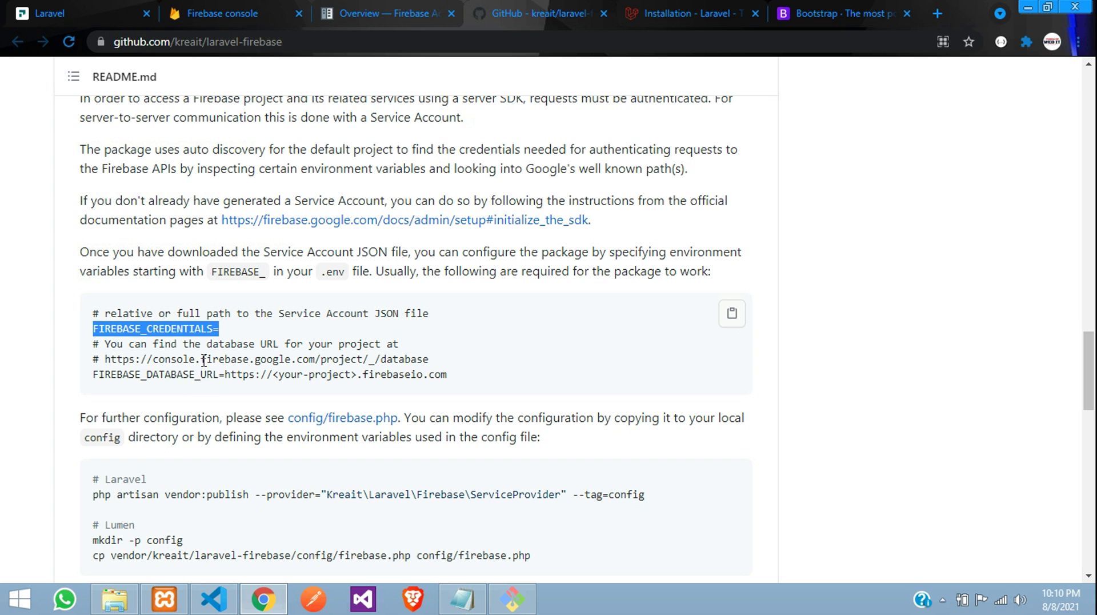
{"action": "left_click_drag", "start_coordinate": [225, 375], "coordinate": [93, 377]}
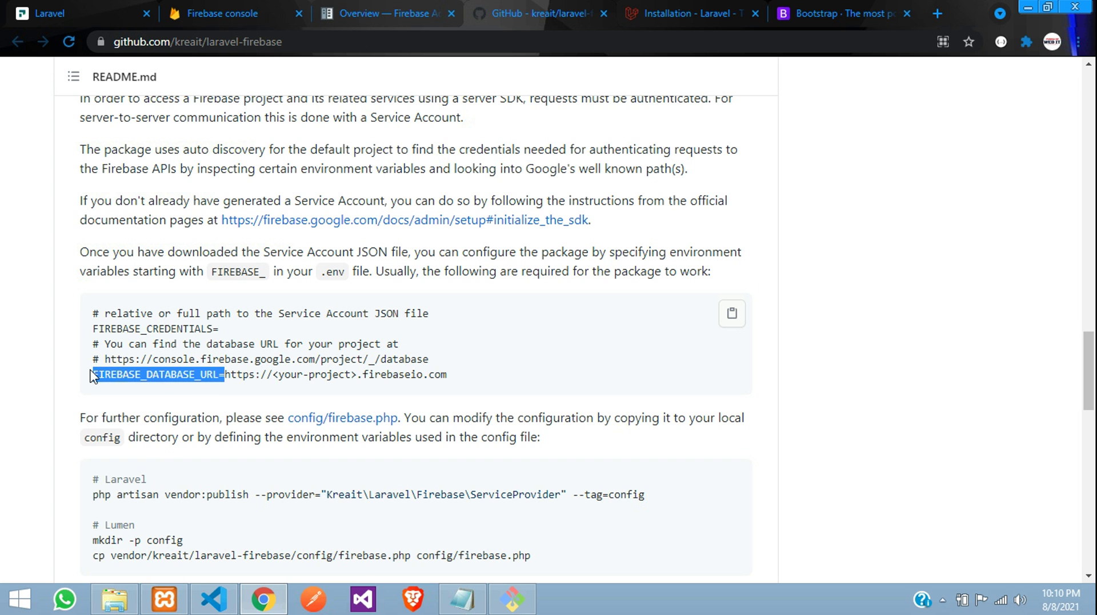
{"action": "key", "text": "ctrl+c"}
{"action": "key", "text": "alt+Tab"}
{"action": "key", "text": "ctrl+v"}
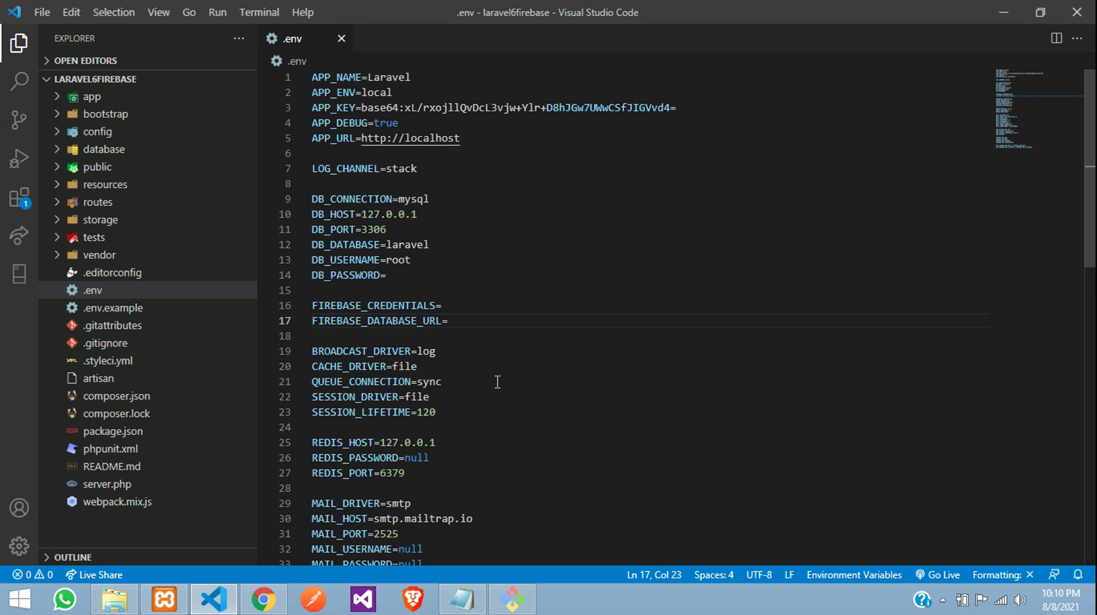
{"action": "key", "text": "Up"}
{"action": "double_click", "coordinate": [411, 307]}
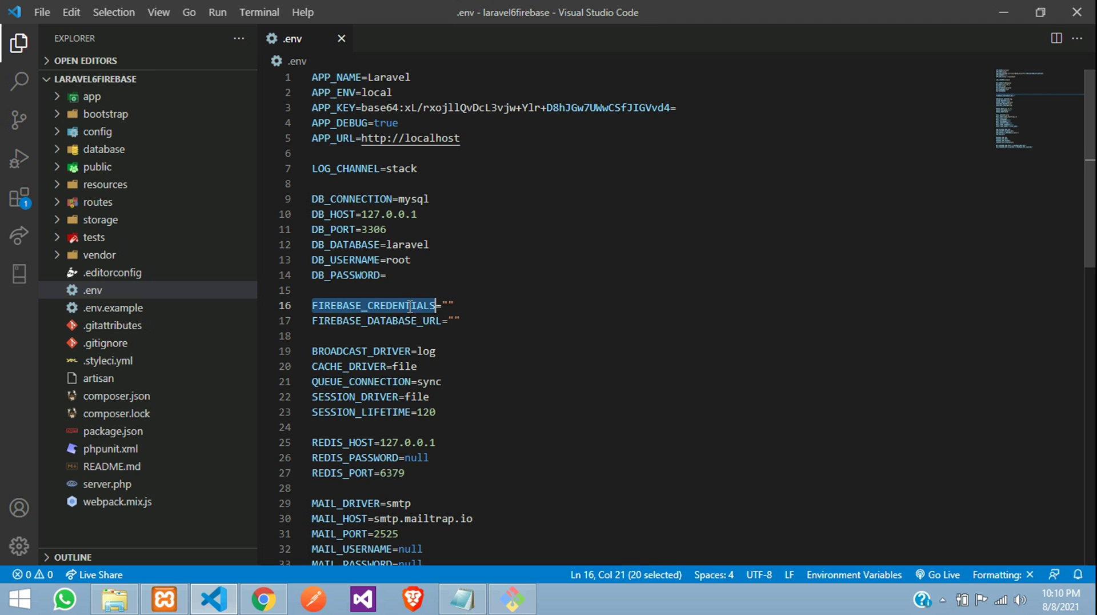
{"action": "double_click", "coordinate": [398, 323]}
{"action": "left_click", "coordinate": [461, 321]}
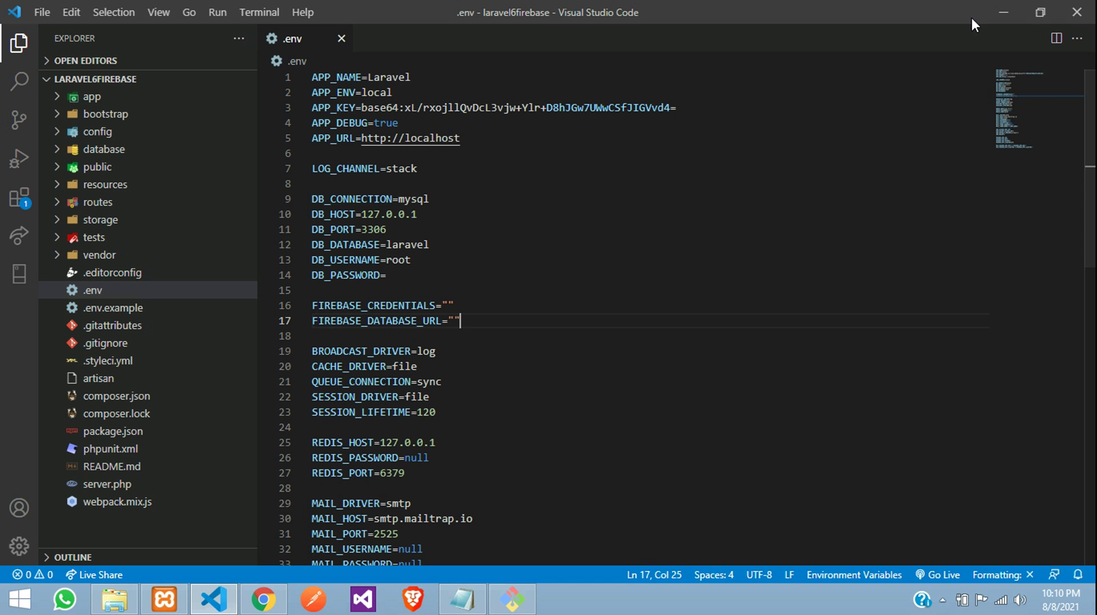
{"action": "left_click", "coordinate": [1010, 8]}
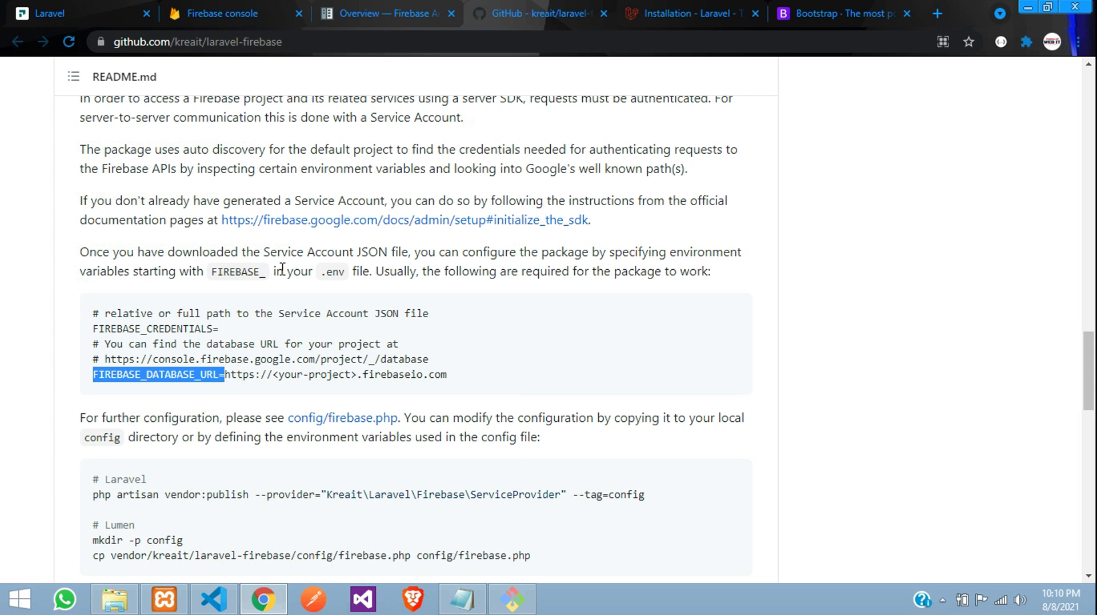
Start a new Firebase project named laravelfirebase-tutorial
{"action": "left_click", "coordinate": [214, 8]}
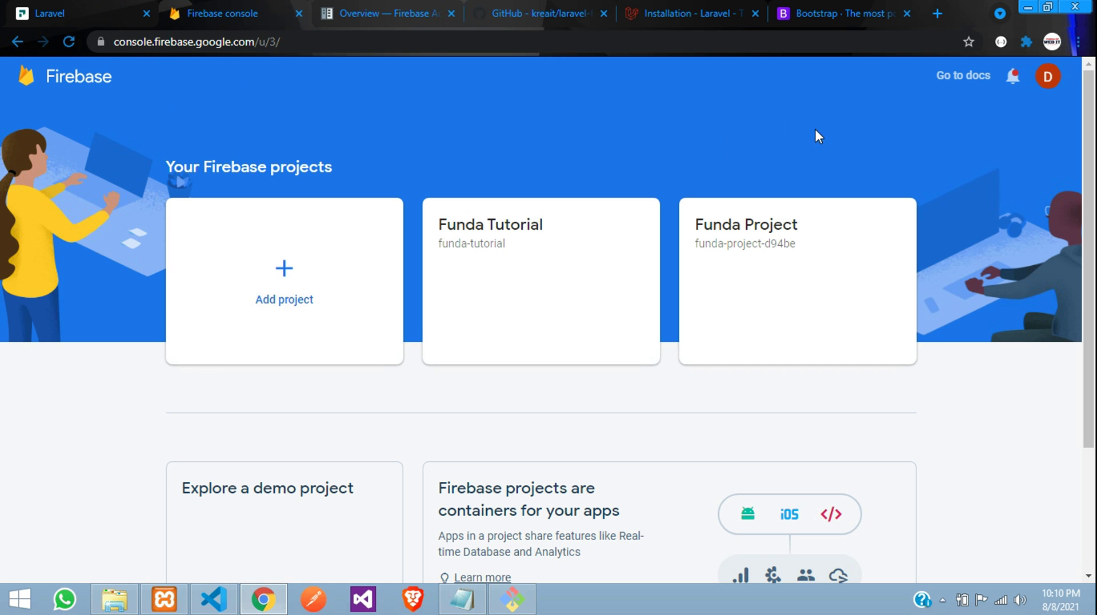
{"action": "left_click", "coordinate": [288, 299]}
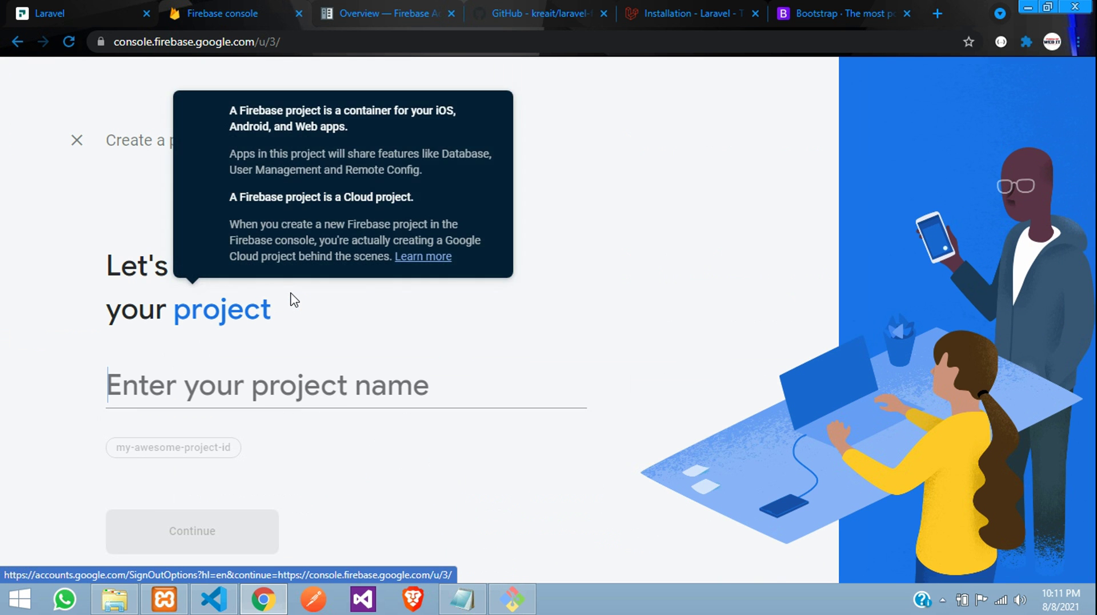
{"action": "type", "text": "laravelf"}
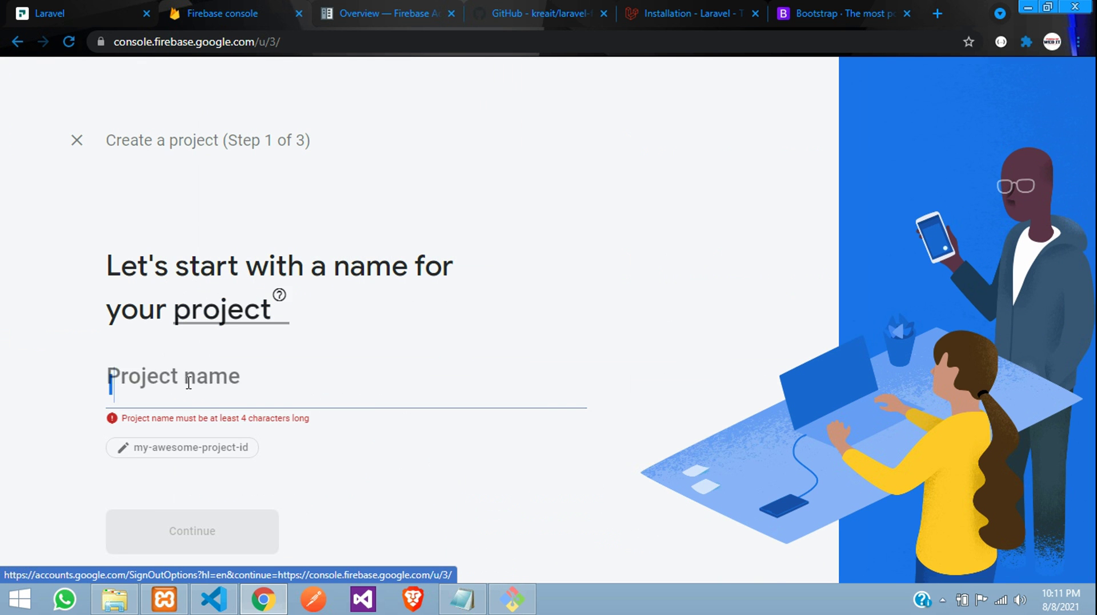
{"action": "type", "text": "irebase"}
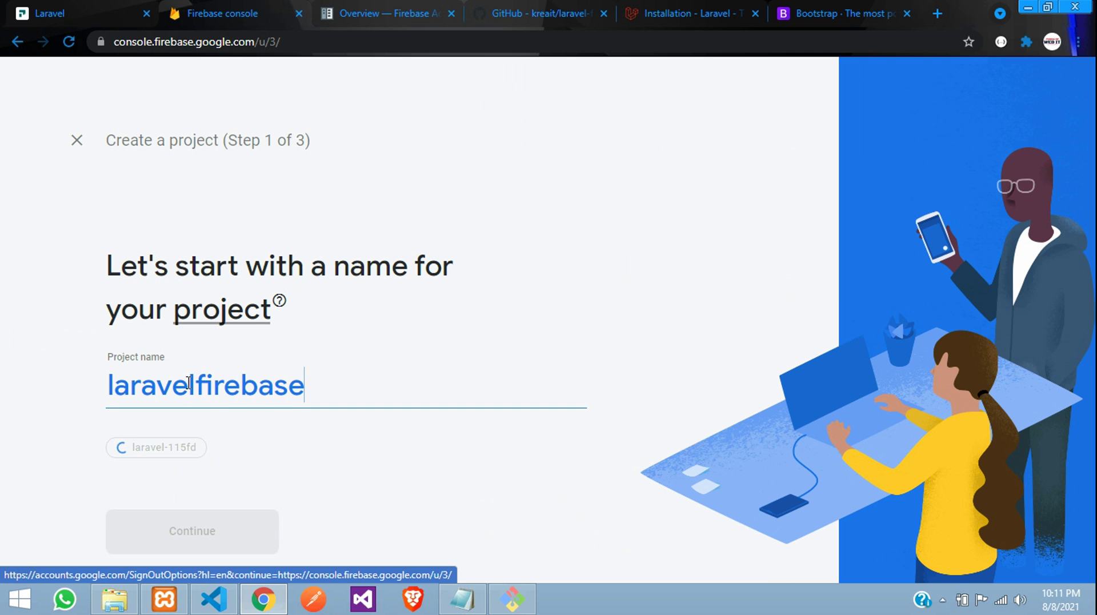
{"action": "type", "text": "-tutorial"}
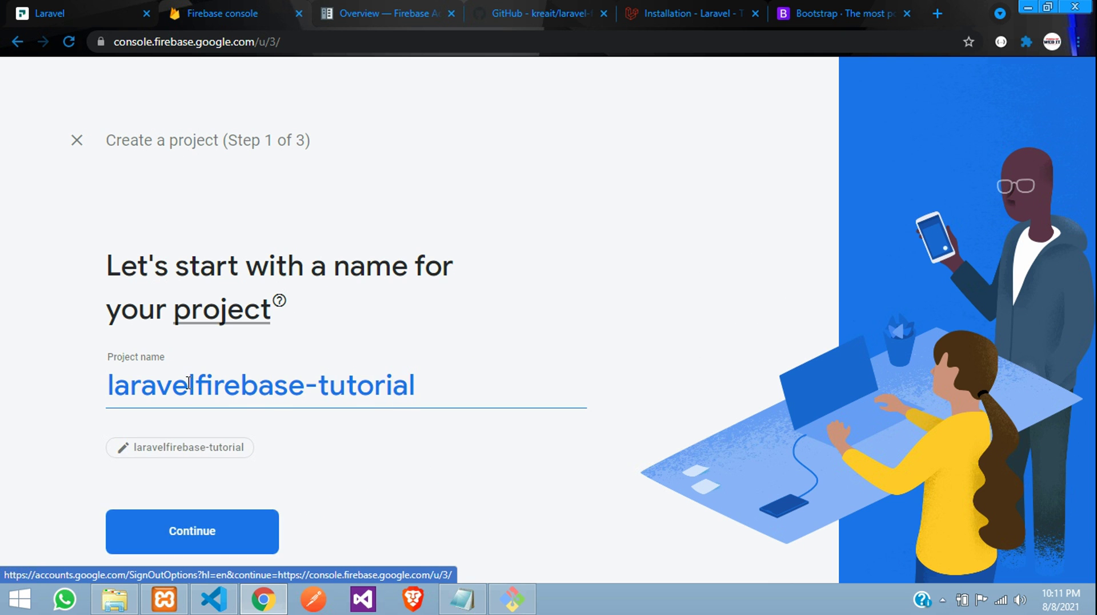
{"action": "key", "text": "Return"}
Link Google Analytics to the Default Account for Firebase and create the project
{"action": "scroll", "coordinate": [254, 334], "scroll_direction": "down", "scroll_amount": 4}
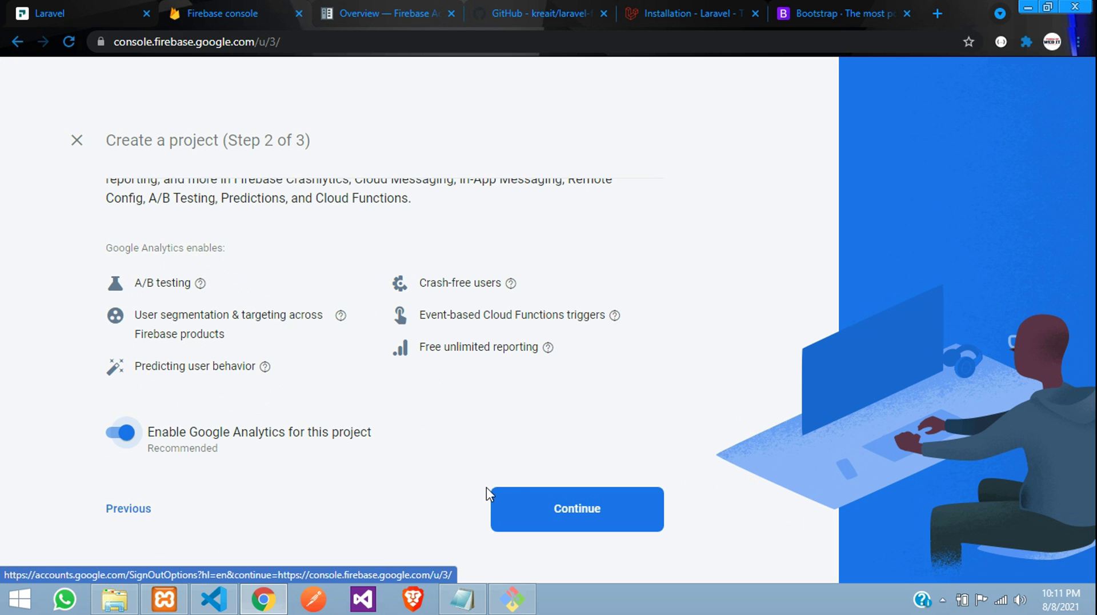
{"action": "left_click", "coordinate": [532, 503]}
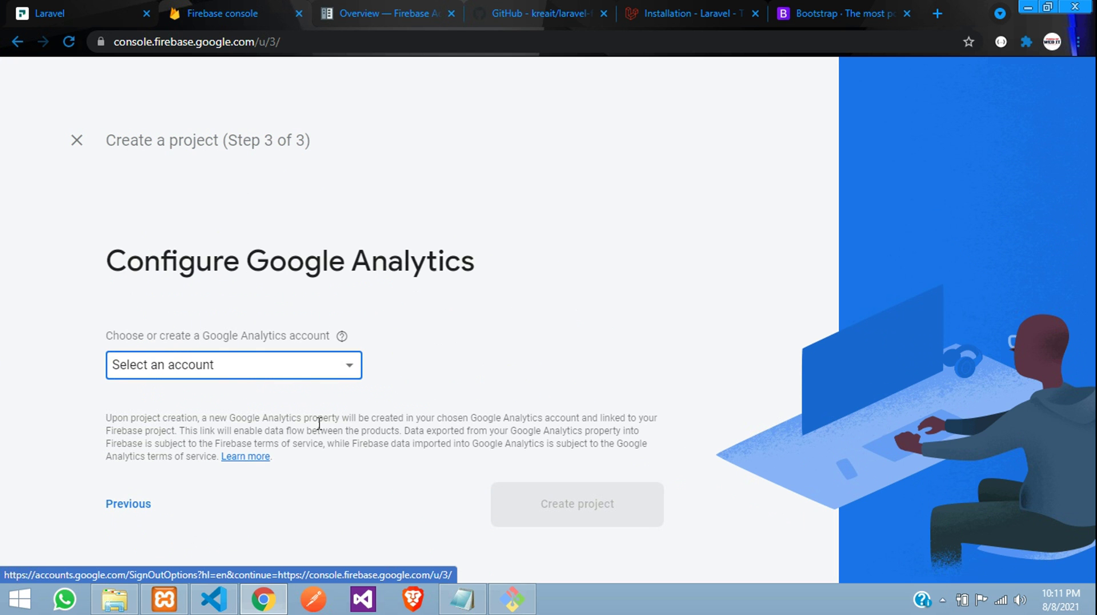
{"action": "left_click", "coordinate": [238, 372]}
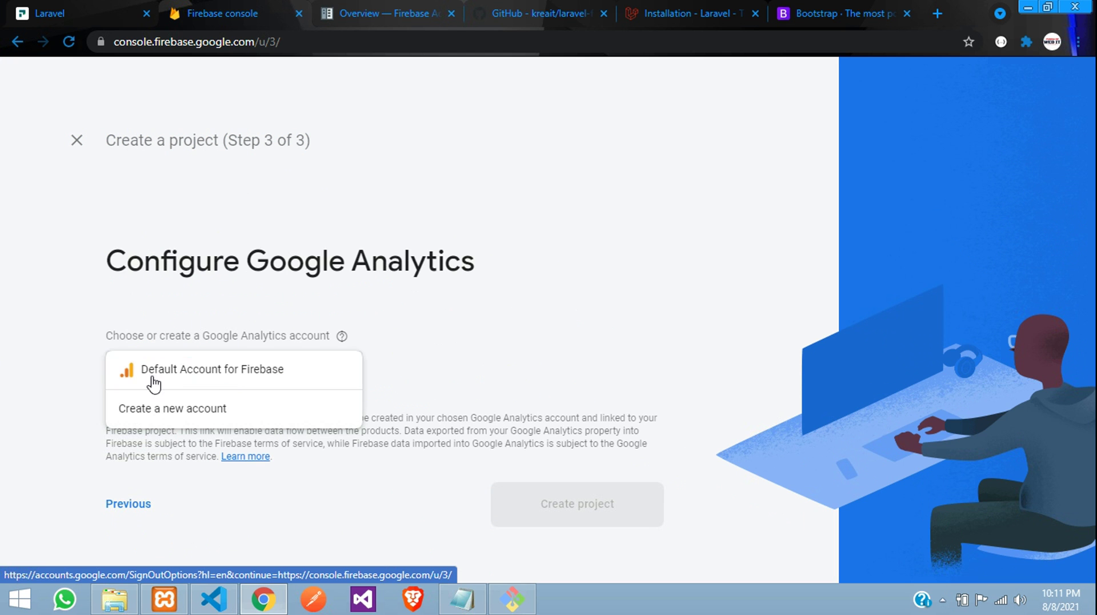
{"action": "left_click", "coordinate": [221, 378]}
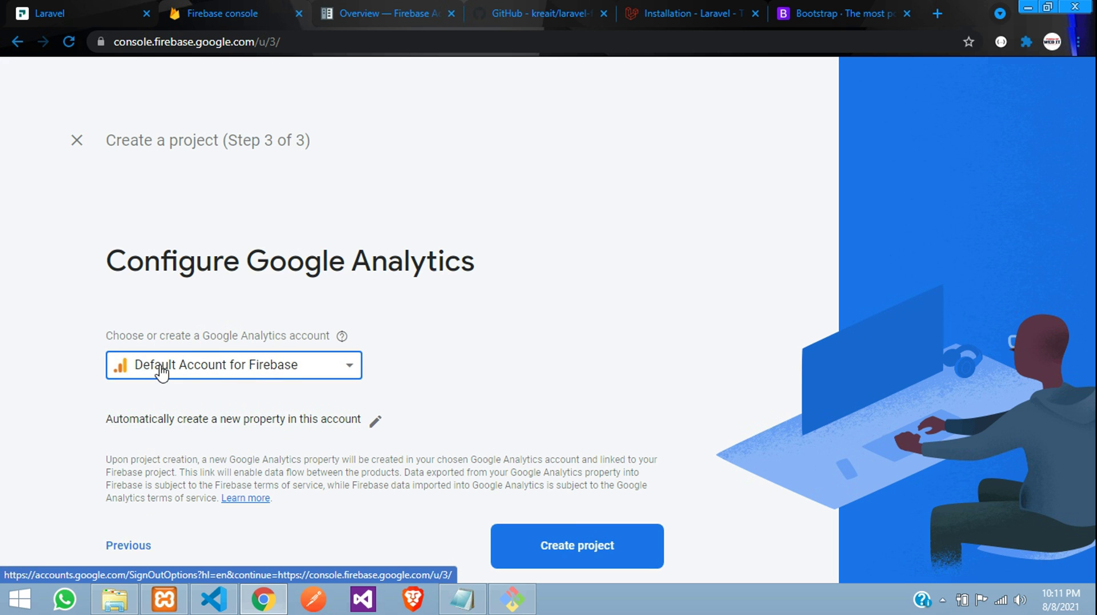
{"action": "left_click", "coordinate": [556, 526]}
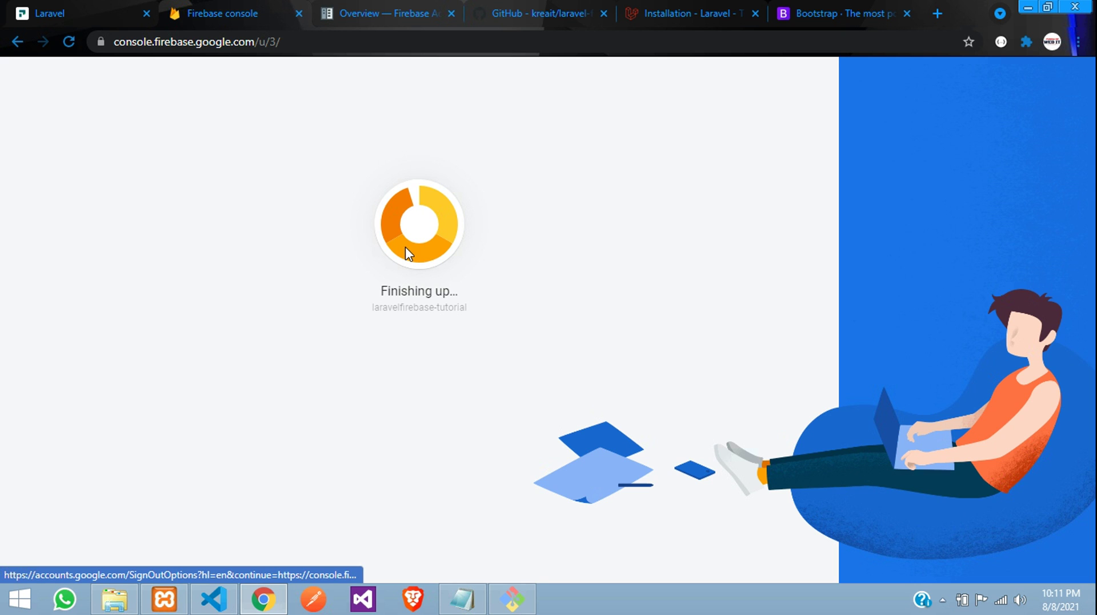
{"action": "left_click_drag", "start_coordinate": [391, 310], "coordinate": [487, 313]}
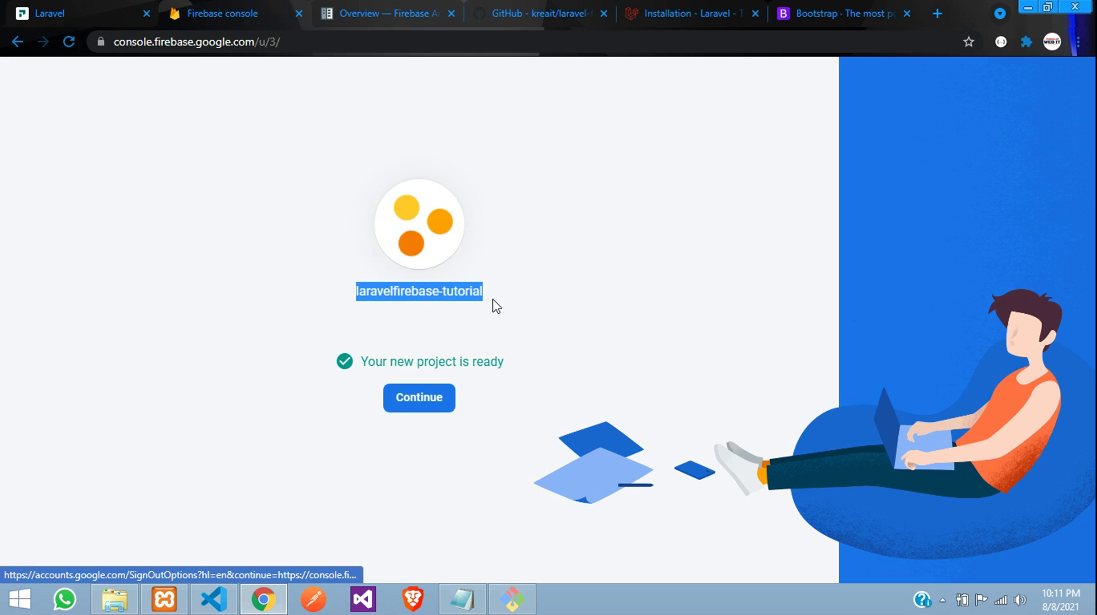
{"action": "left_click", "coordinate": [492, 300]}
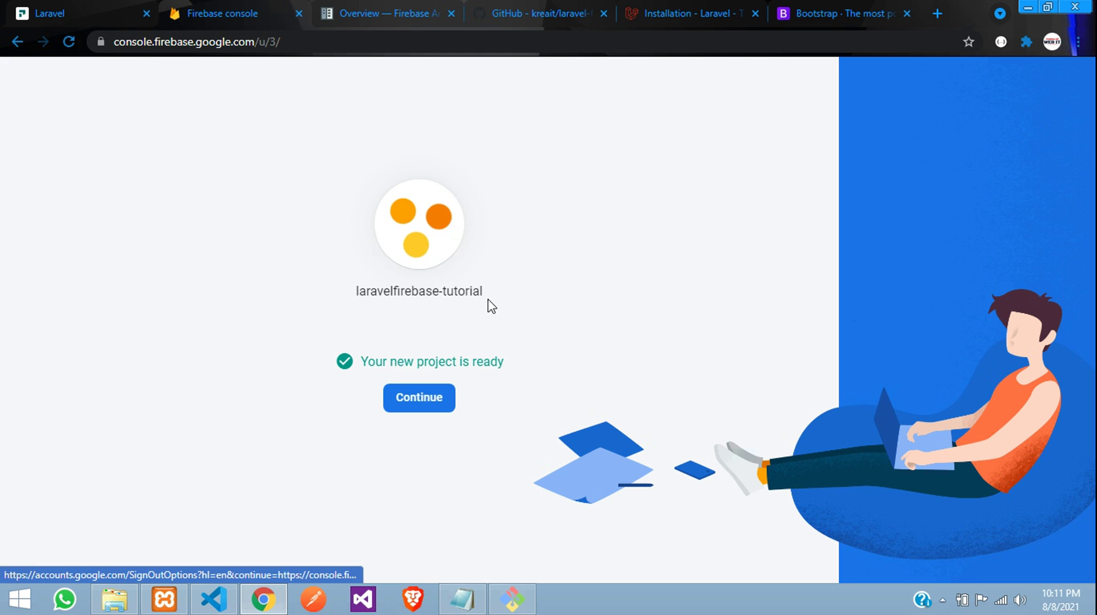
{"action": "left_click", "coordinate": [416, 404]}
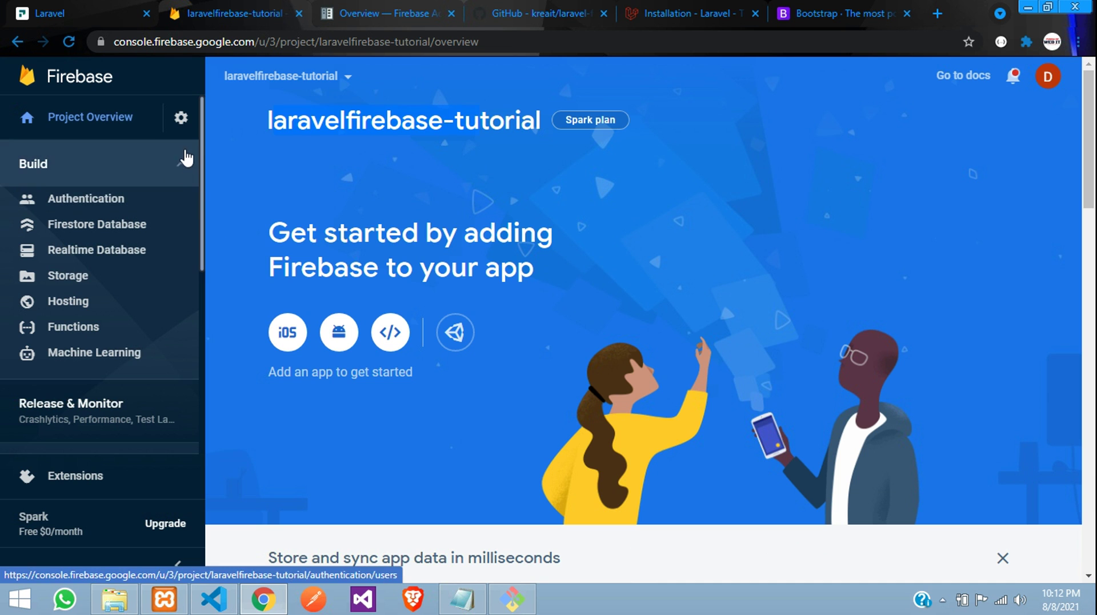
Create the Firebase Admin SDK service account under Project settings > Service accounts
{"action": "left_click", "coordinate": [180, 118]}
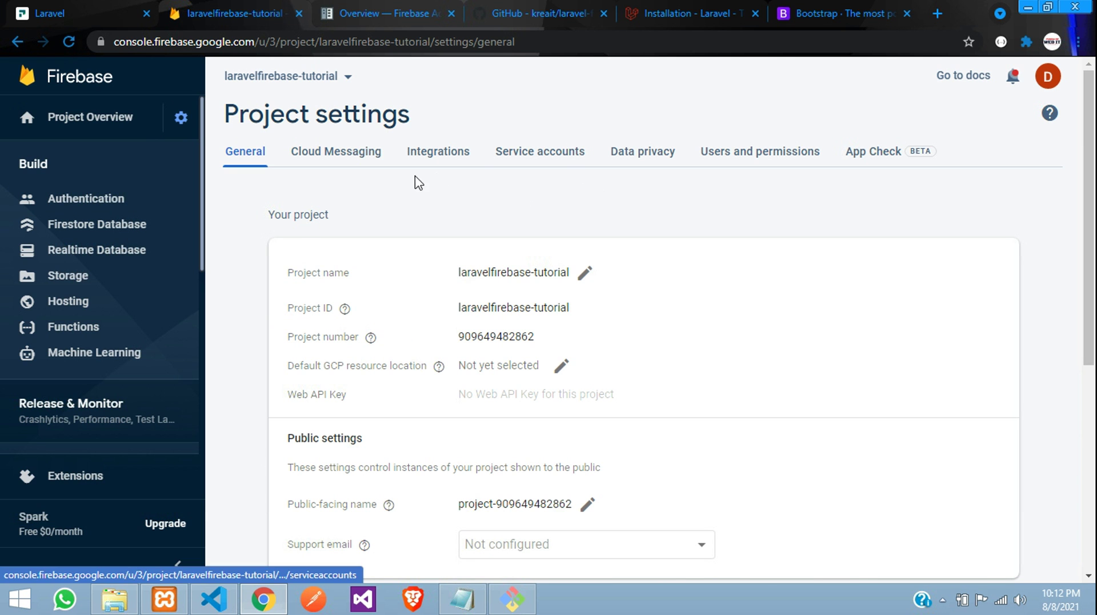
{"action": "left_click", "coordinate": [572, 153]}
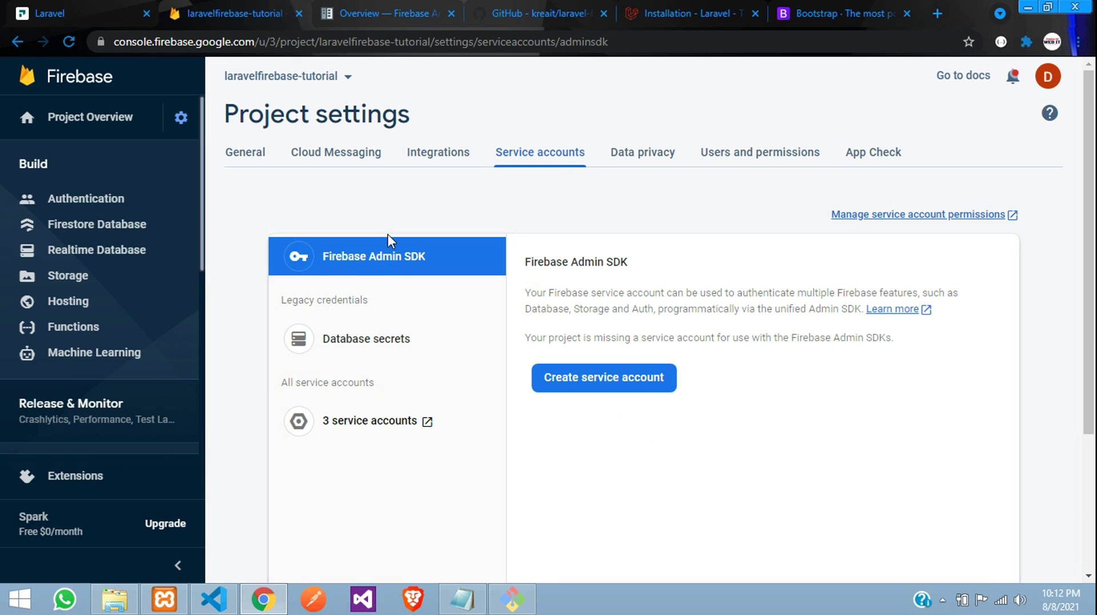
{"action": "left_click", "coordinate": [376, 265]}
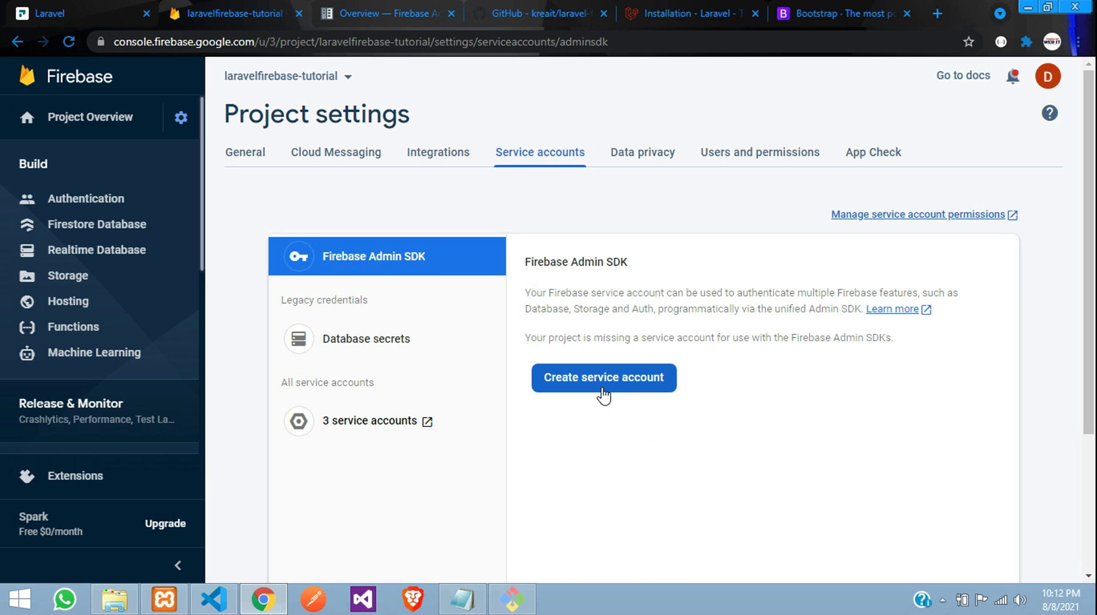
{"action": "scroll", "coordinate": [608, 394], "scroll_direction": "down", "scroll_amount": 1}
{"action": "left_click", "coordinate": [604, 380]}
{"action": "scroll", "coordinate": [634, 380], "scroll_direction": "up", "scroll_amount": 1}
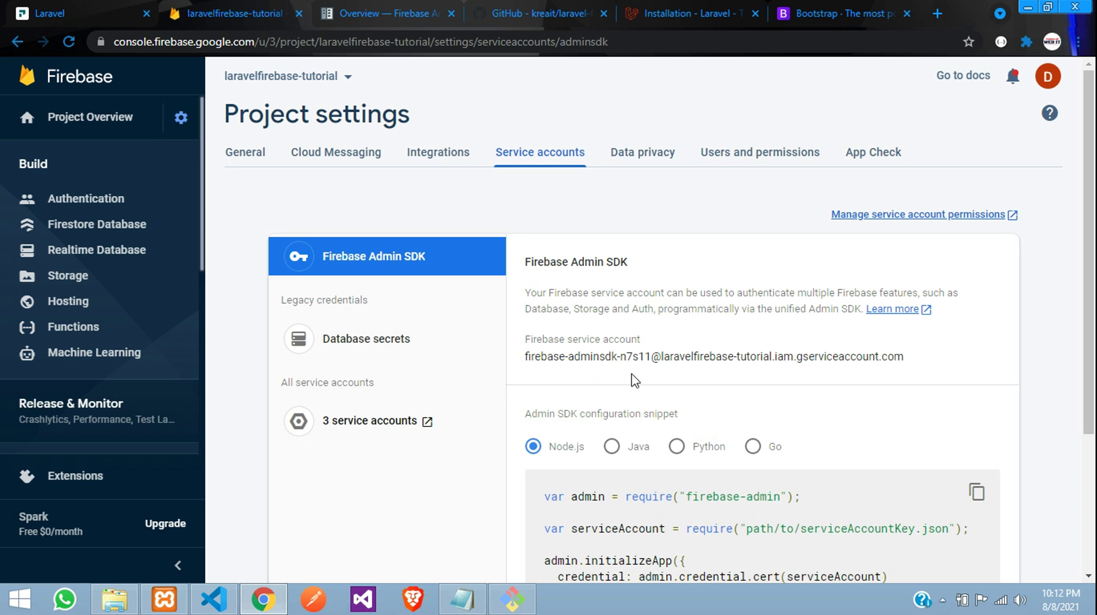
Generate and download a new private key JSON for the service account
{"action": "left_click_drag", "start_coordinate": [525, 358], "coordinate": [867, 361]}
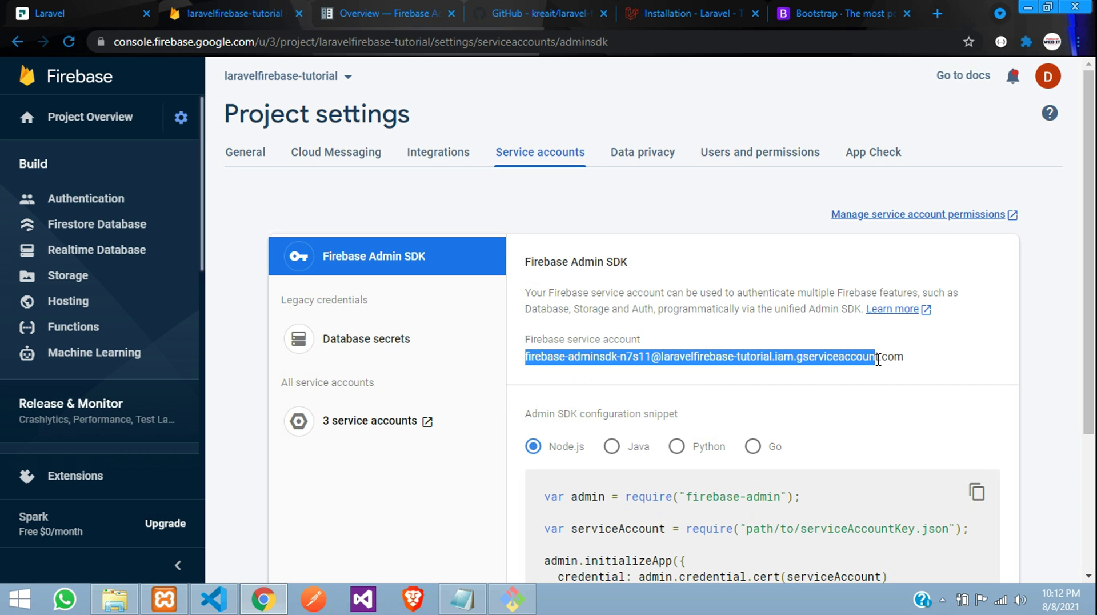
{"action": "scroll", "coordinate": [830, 360], "scroll_direction": "down", "scroll_amount": 3}
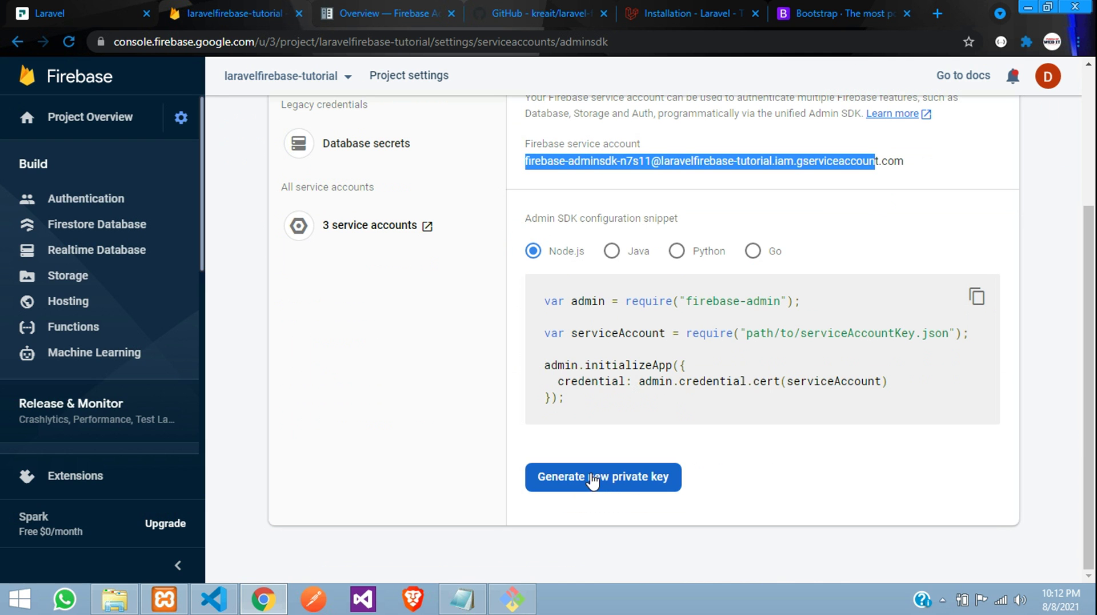
{"action": "left_click", "coordinate": [604, 479]}
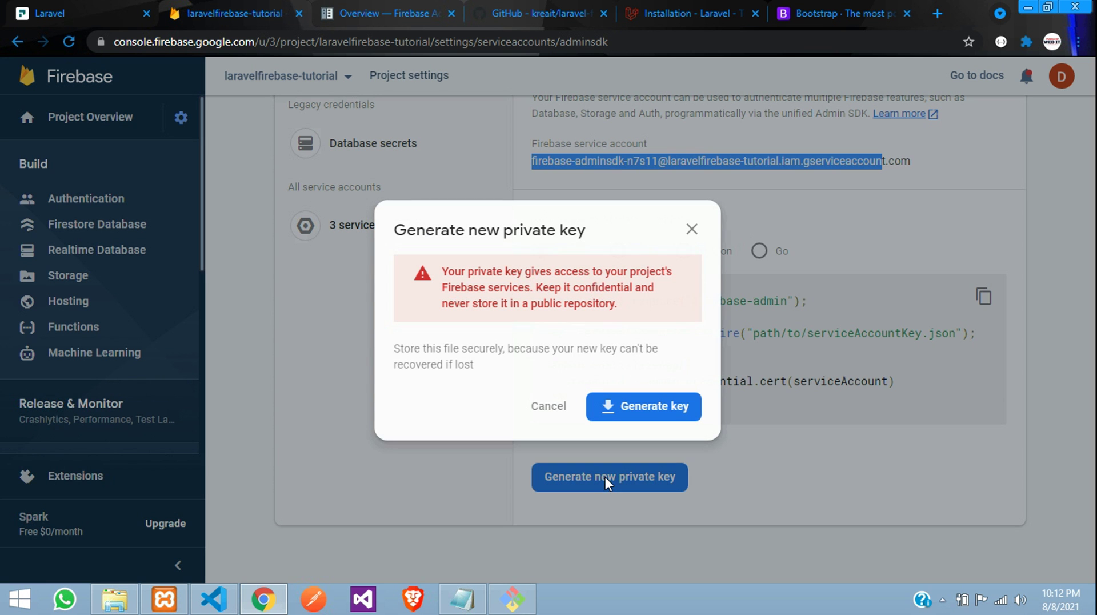
{"action": "left_click", "coordinate": [663, 418]}
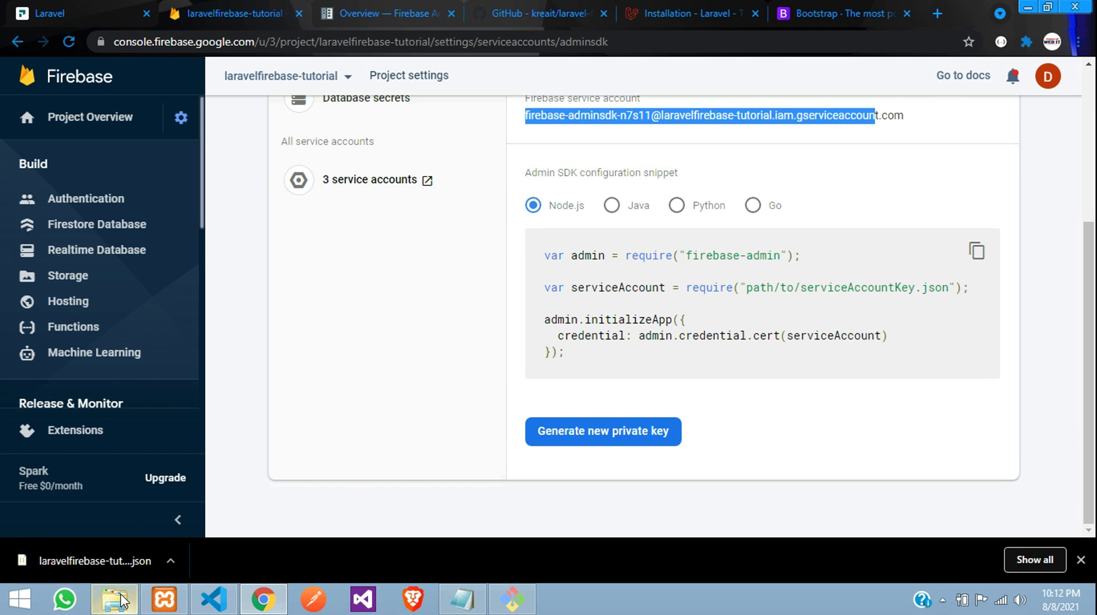
{"action": "mouse_move", "coordinate": [122, 601]}
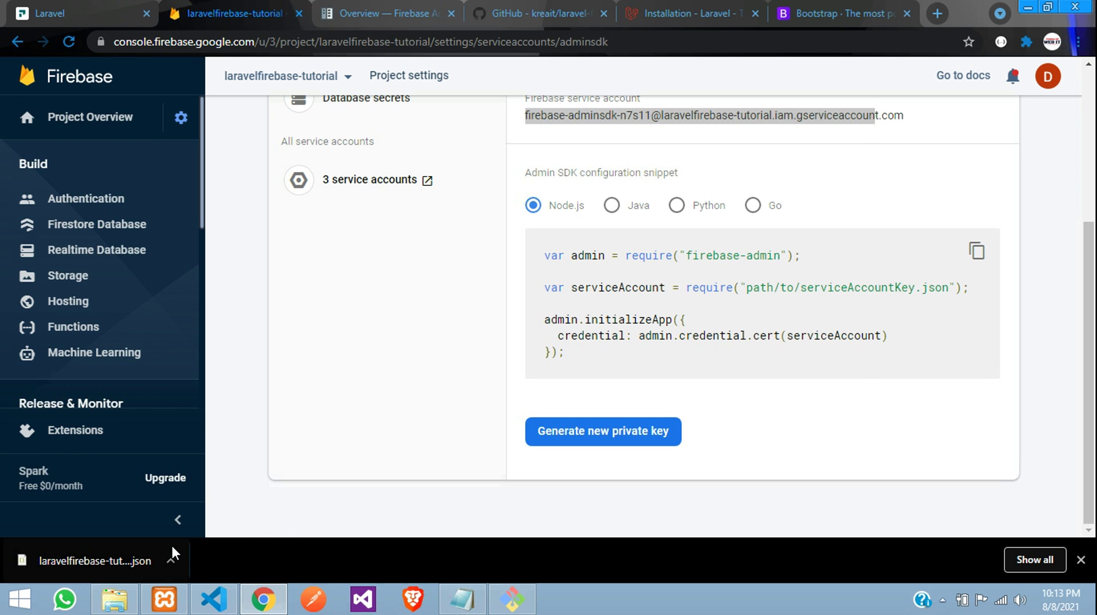
{"action": "key", "text": "super+e"}
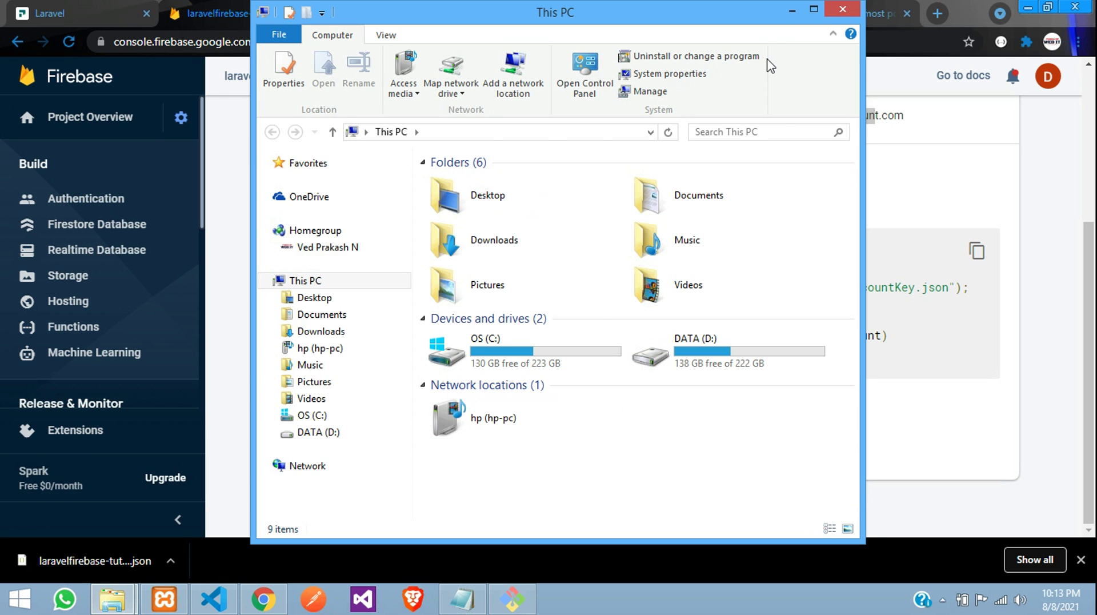
Move the laravelfirebase-tutorial key file from Downloads into the laravel6firebase project folder
{"action": "left_click", "coordinate": [813, 9]}
{"action": "left_click", "coordinate": [64, 321]}
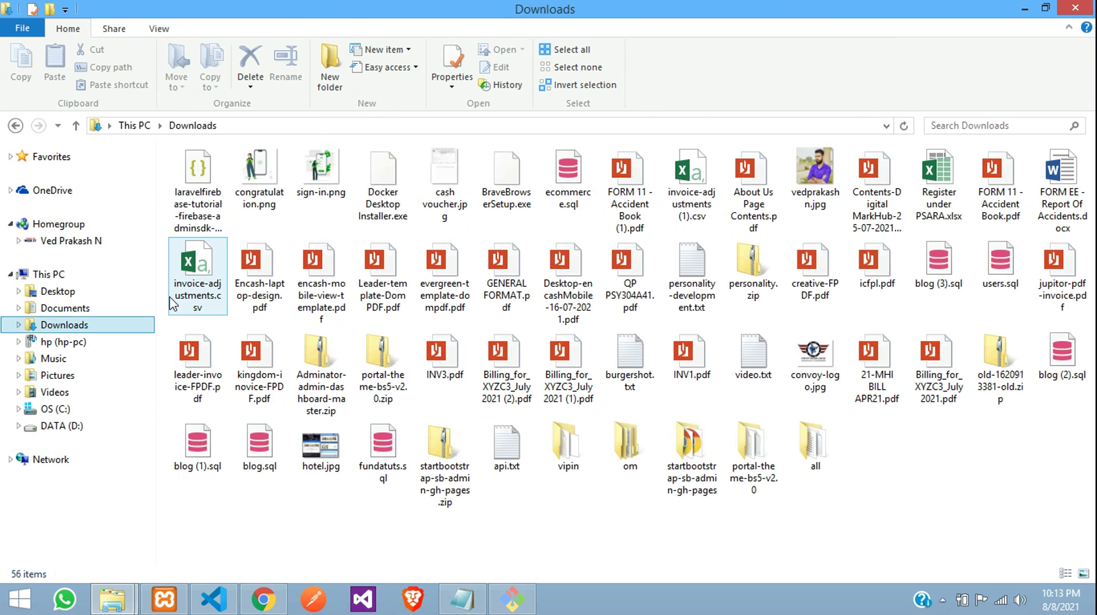
{"action": "left_click", "coordinate": [197, 194]}
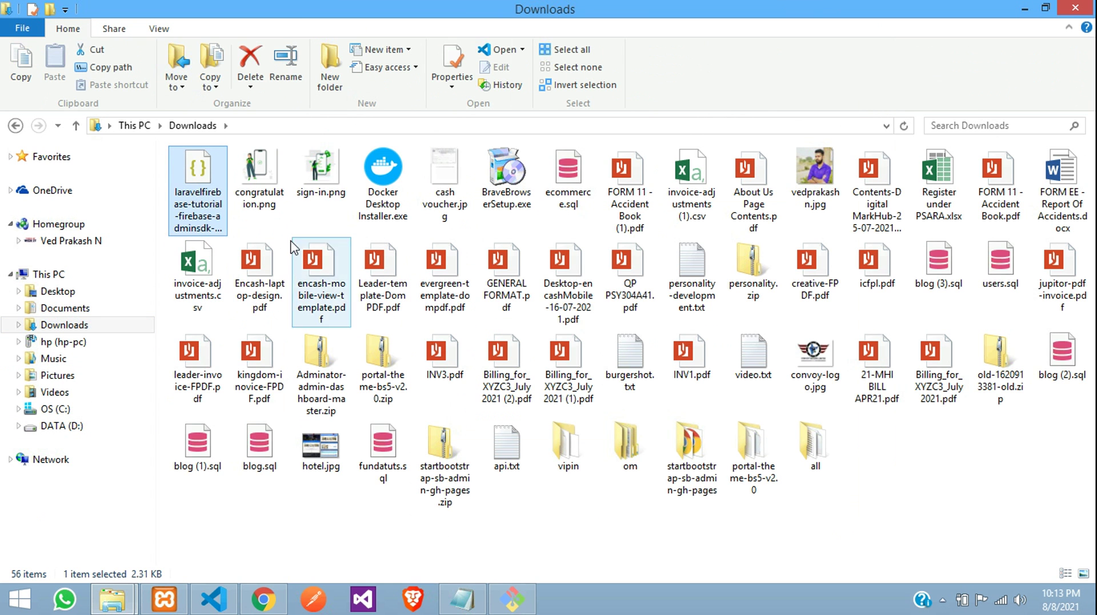
{"action": "right_click", "coordinate": [195, 193]}
{"action": "left_click", "coordinate": [244, 422]}
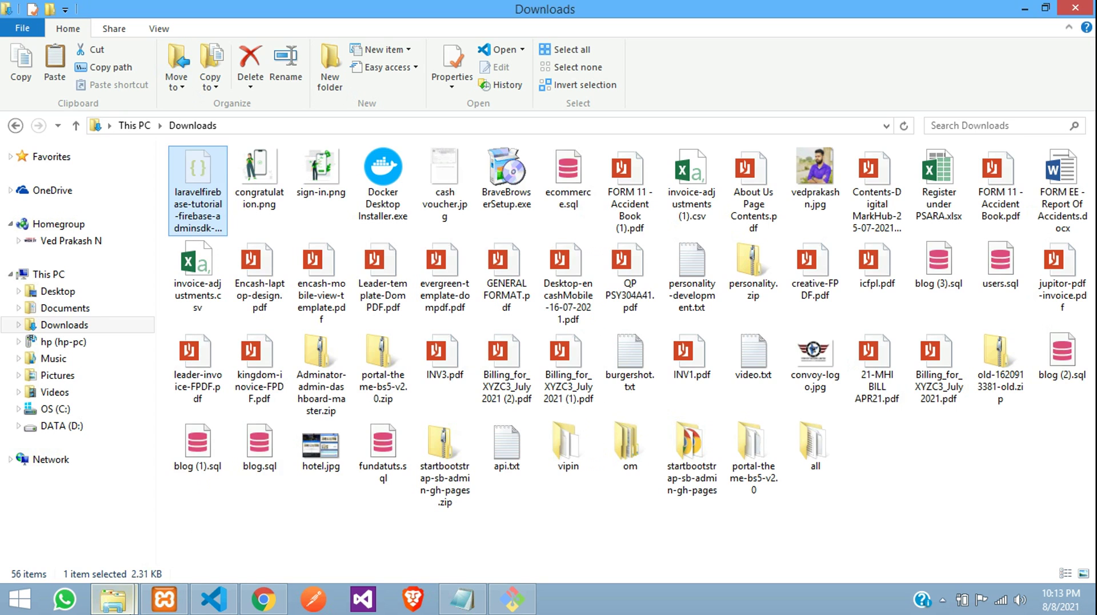
{"action": "left_click", "coordinate": [105, 529]}
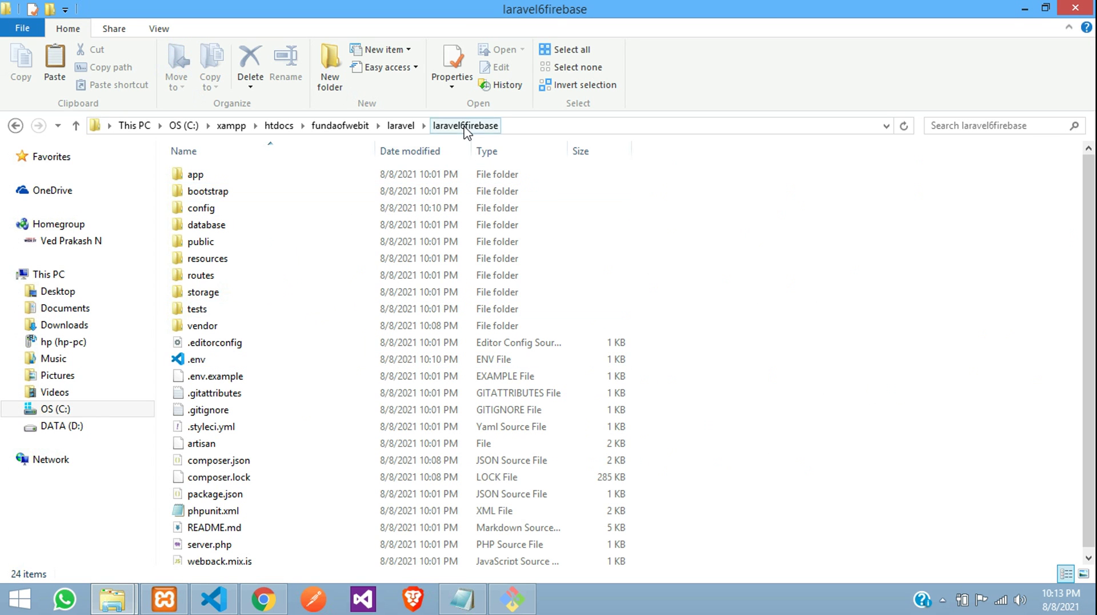
{"action": "key", "text": "ctrl+v"}
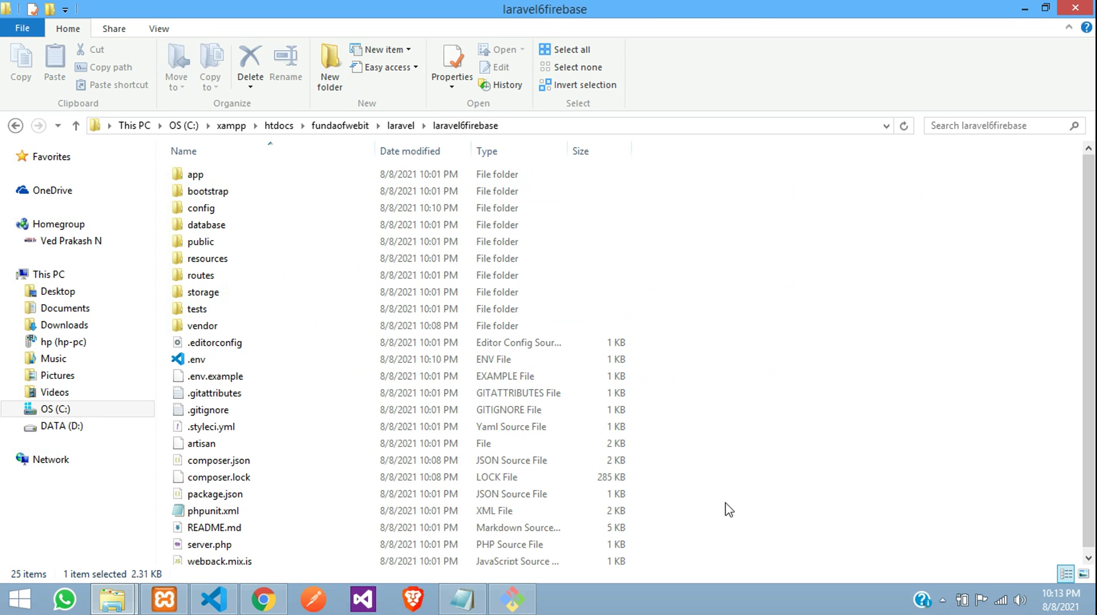
Copy the JSON key file's name and return to the .env file in VS Code
{"action": "scroll", "coordinate": [335, 298], "scroll_direction": "up", "scroll_amount": 1}
{"action": "scroll", "coordinate": [263, 256], "scroll_direction": "down", "scroll_amount": 1}
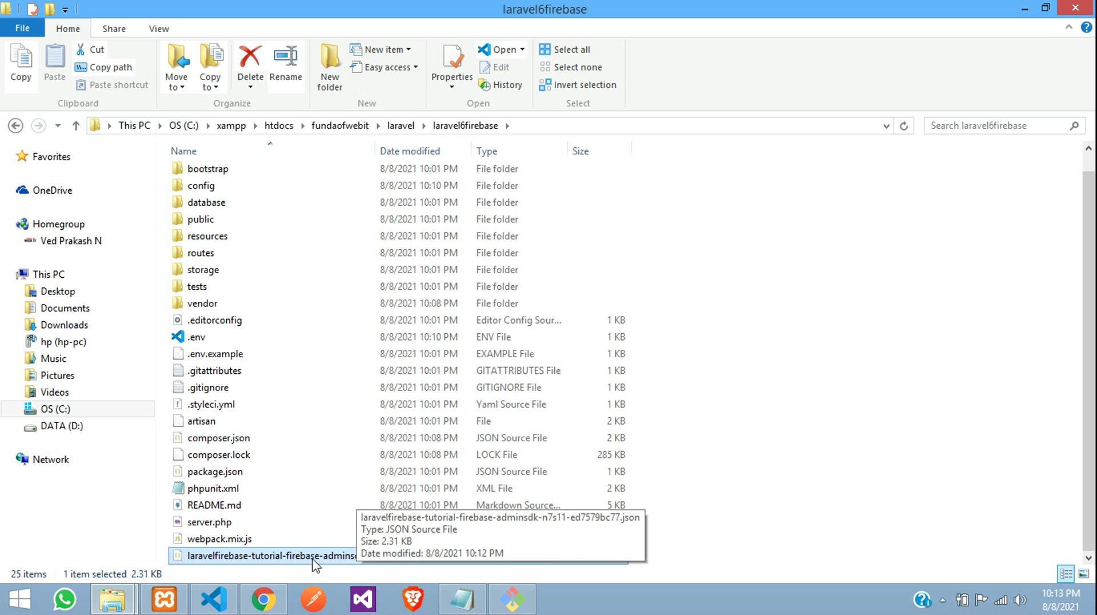
{"action": "key", "text": "F2"}
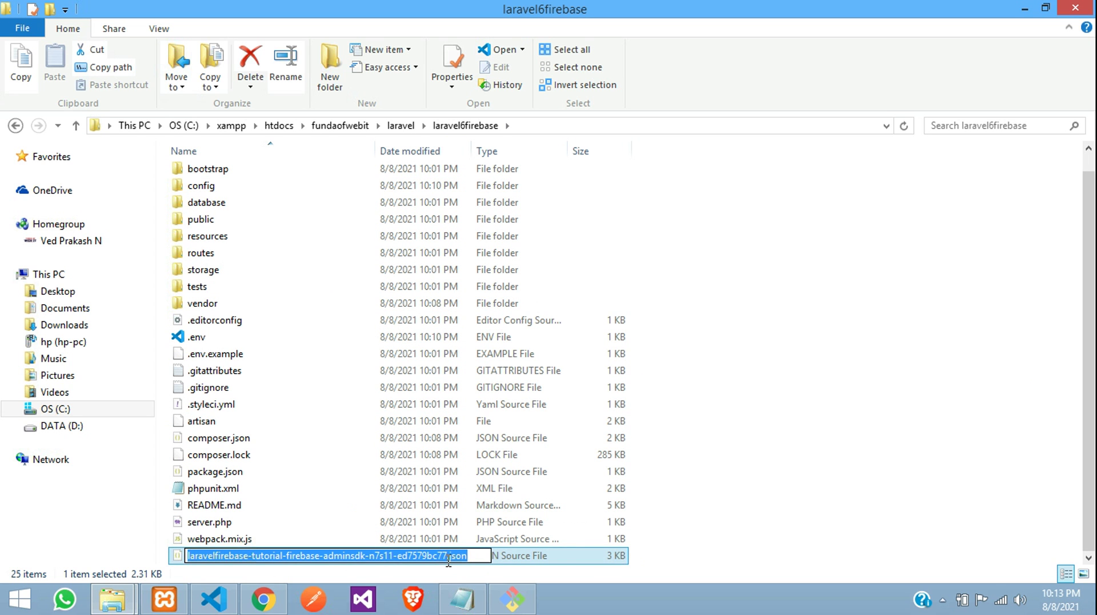
{"action": "left_click", "coordinate": [714, 551]}
{"action": "left_click", "coordinate": [223, 598]}
{"action": "left_click", "coordinate": [526, 260]}
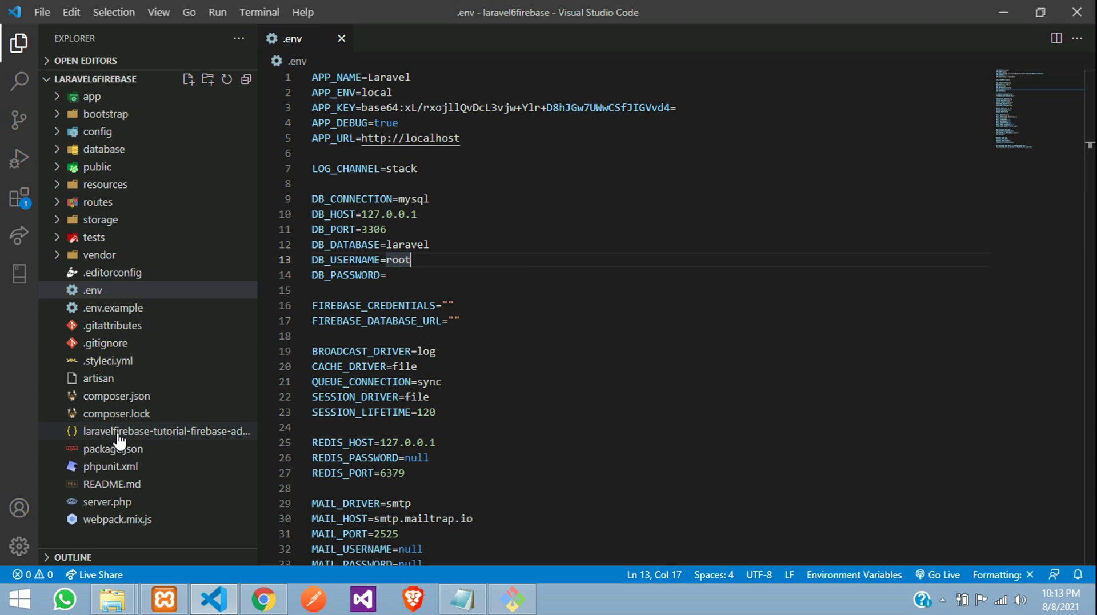
Paste the laravelfirebase-tutorial JSON key file name between the FIREBASE_CREDENTIALS quotes
{"action": "left_click", "coordinate": [481, 305]}
{"action": "key", "text": "ctrl+v"}
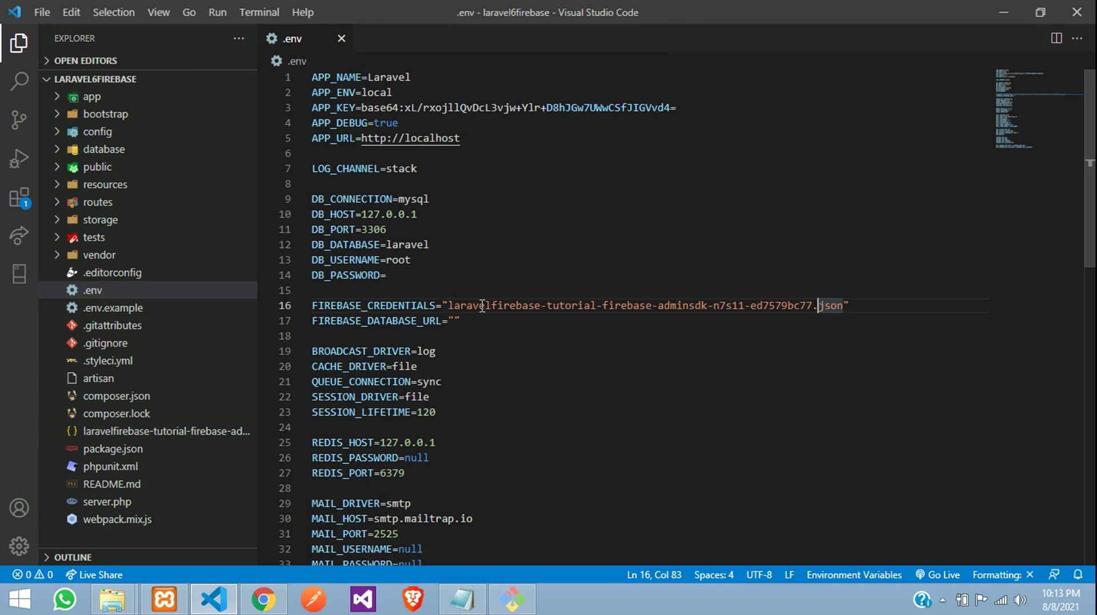
{"action": "left_click", "coordinate": [457, 320]}
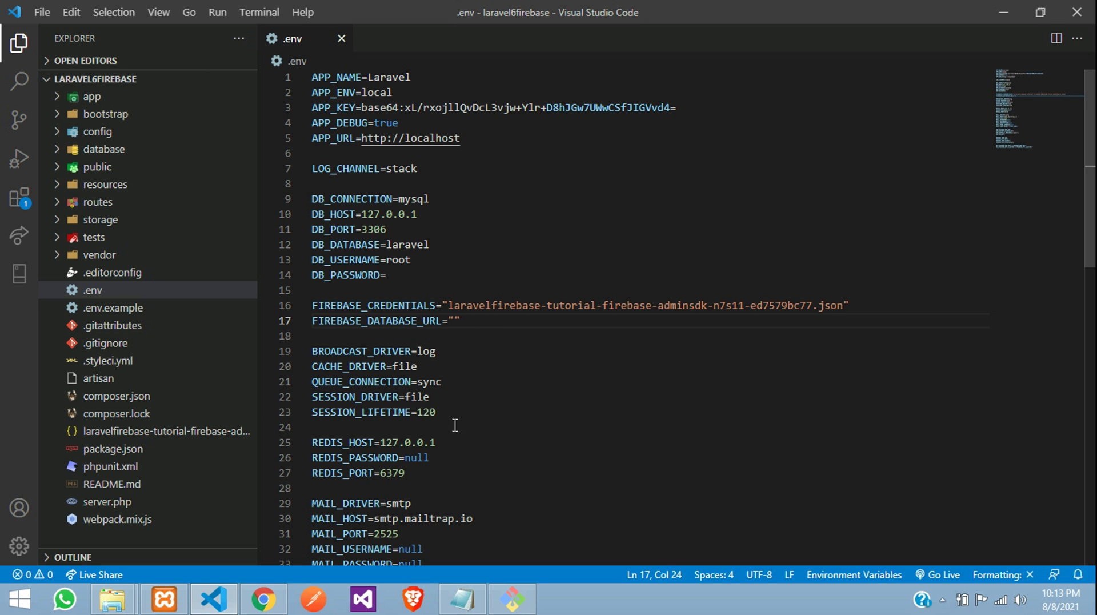
{"action": "left_click", "coordinate": [263, 598]}
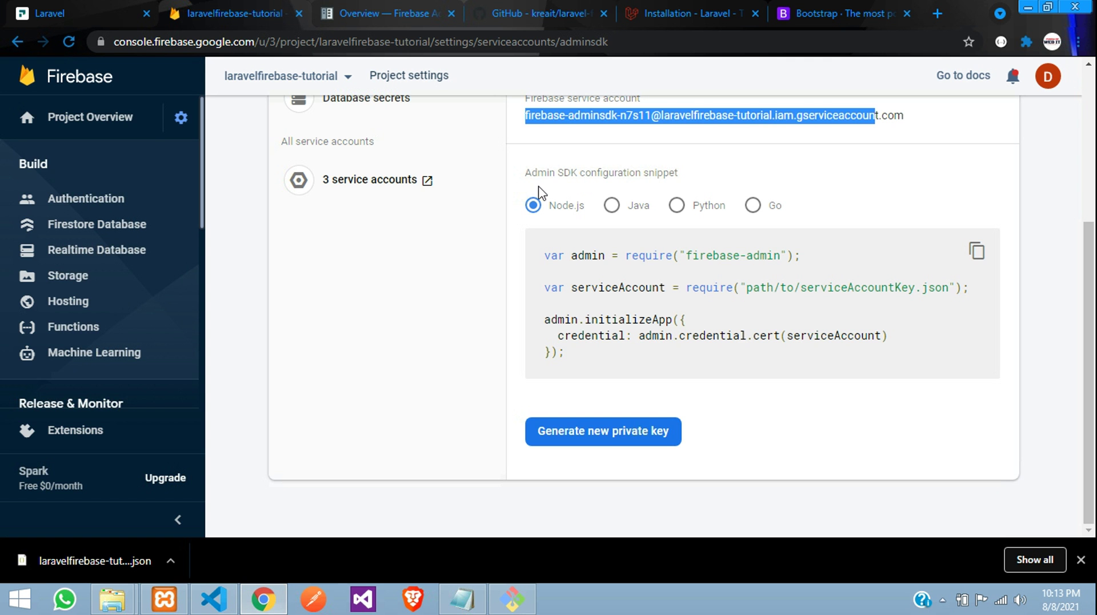
Create a Realtime Database in United States (us-central1) with test-mode security rules
{"action": "scroll", "coordinate": [284, 317], "scroll_direction": "up", "scroll_amount": 5}
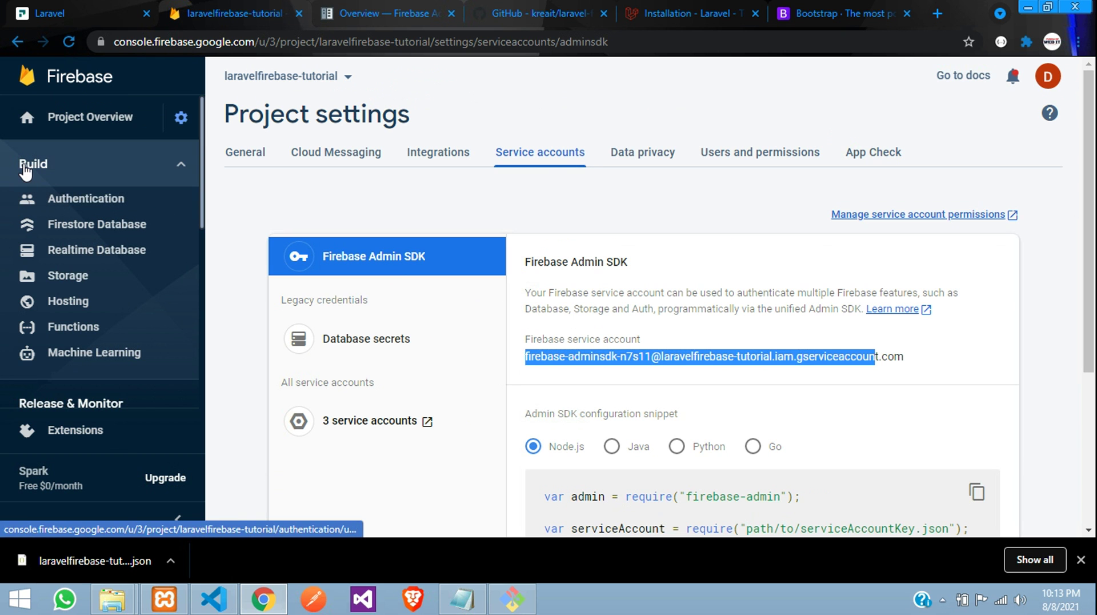
{"action": "left_click", "coordinate": [96, 251]}
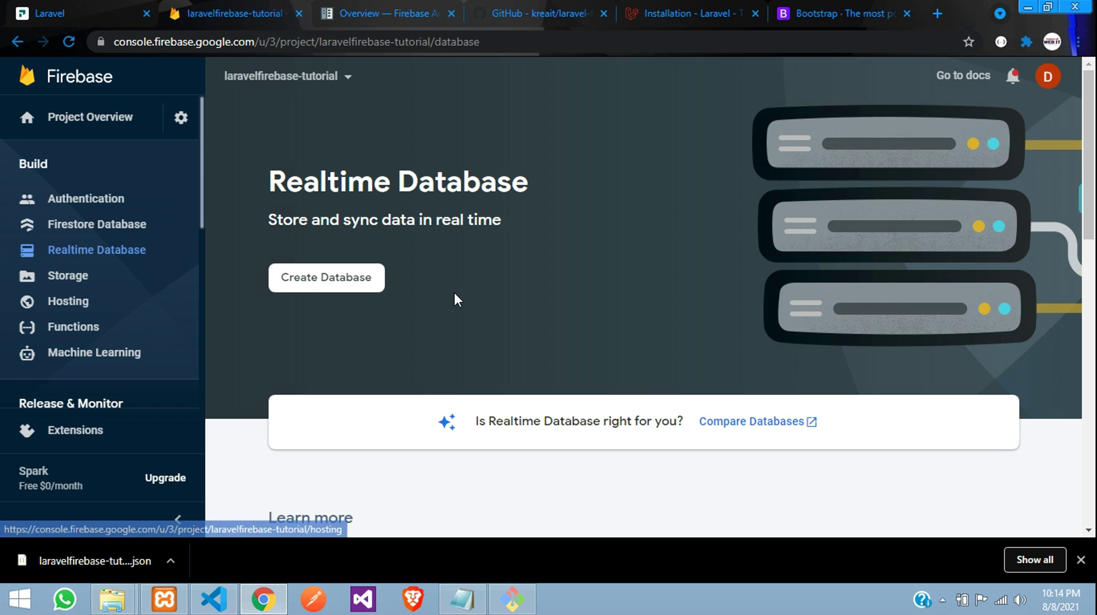
{"action": "scroll", "coordinate": [363, 299], "scroll_direction": "down", "scroll_amount": 1}
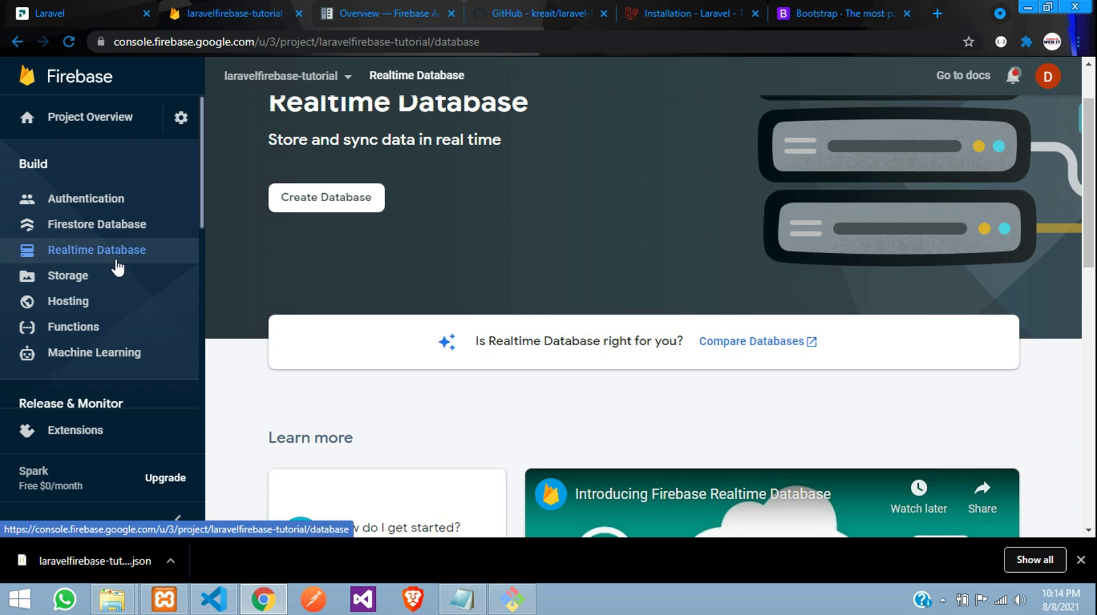
{"action": "scroll", "coordinate": [316, 282], "scroll_direction": "up", "scroll_amount": 1}
{"action": "left_click", "coordinate": [318, 281]}
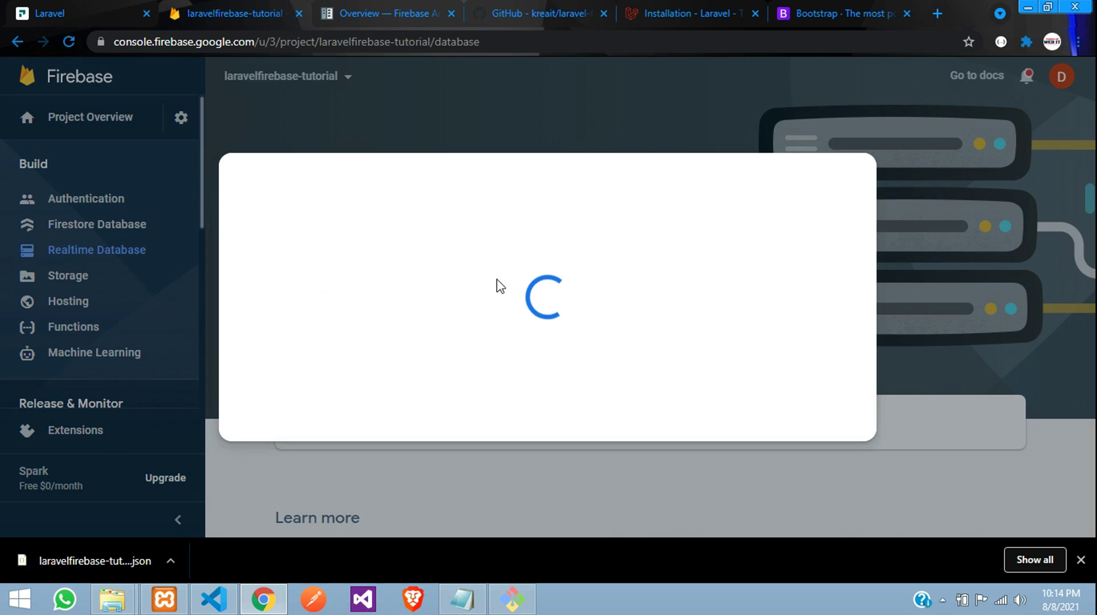
{"action": "left_click", "coordinate": [391, 330]}
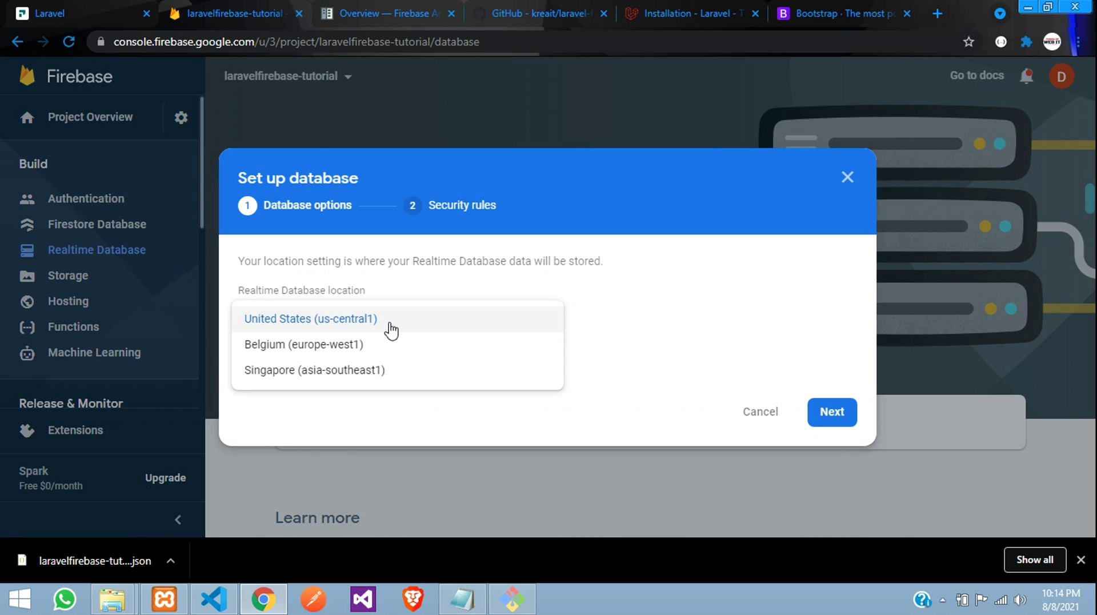
{"action": "left_click", "coordinate": [276, 321]}
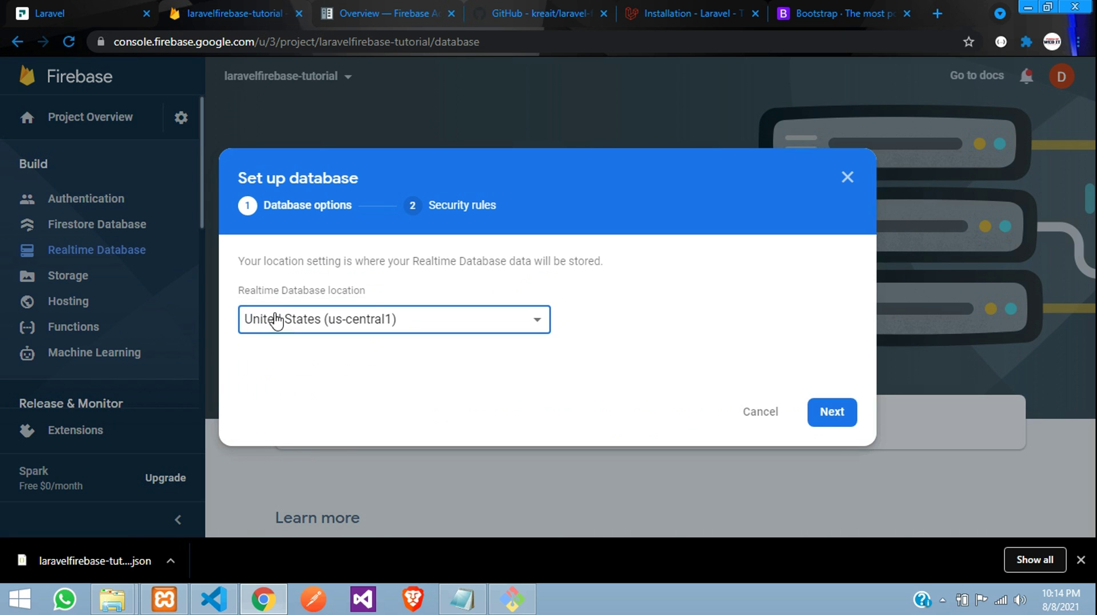
{"action": "left_click", "coordinate": [832, 416]}
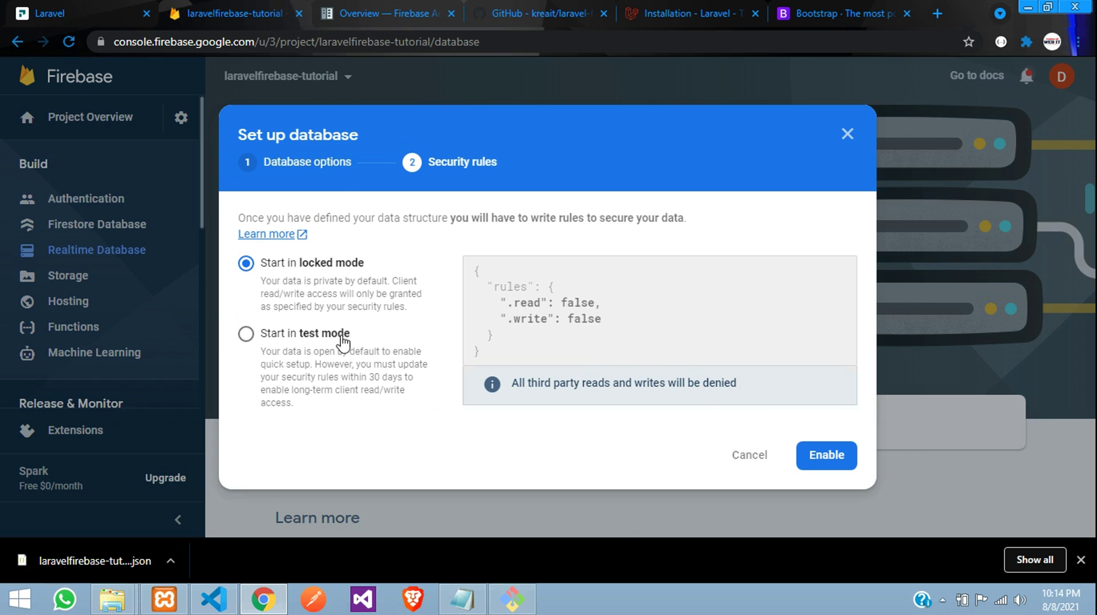
{"action": "left_click", "coordinate": [318, 337]}
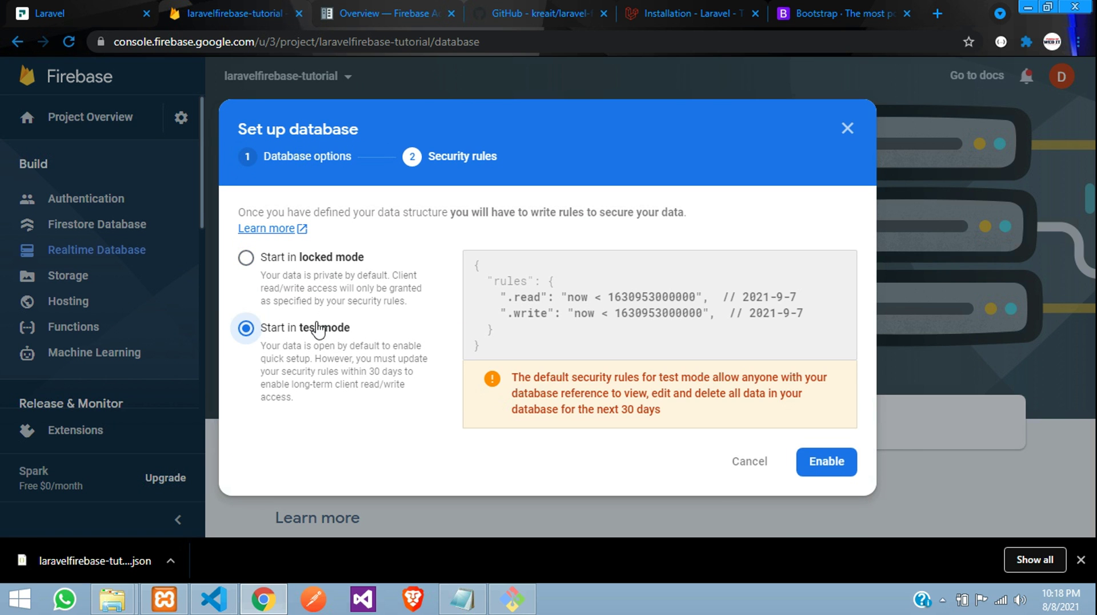
{"action": "left_click", "coordinate": [826, 460]}
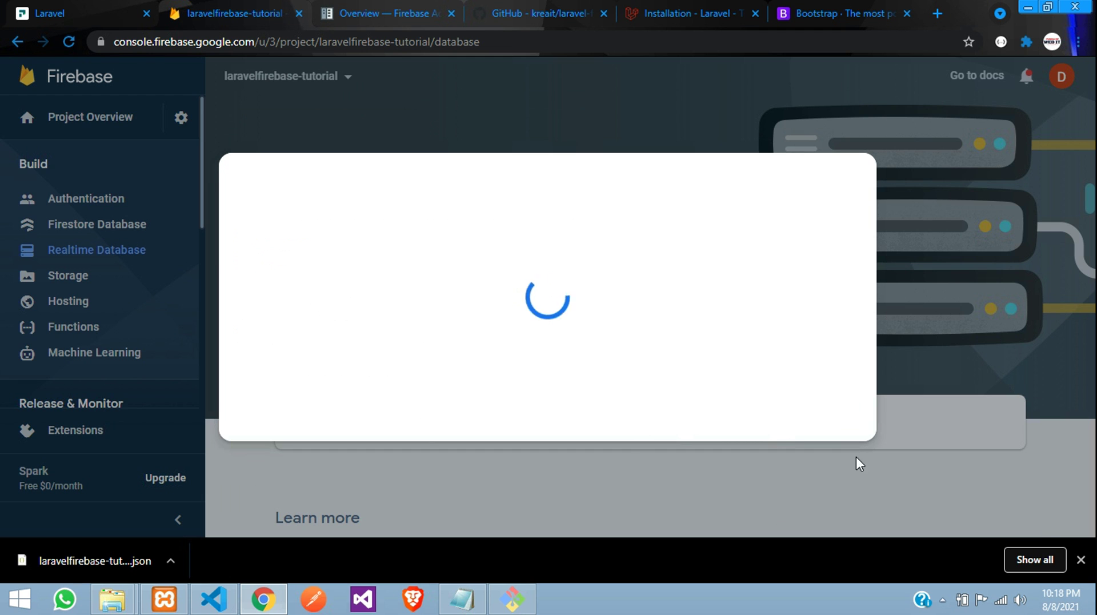
{"action": "left_click", "coordinate": [1080, 559]}
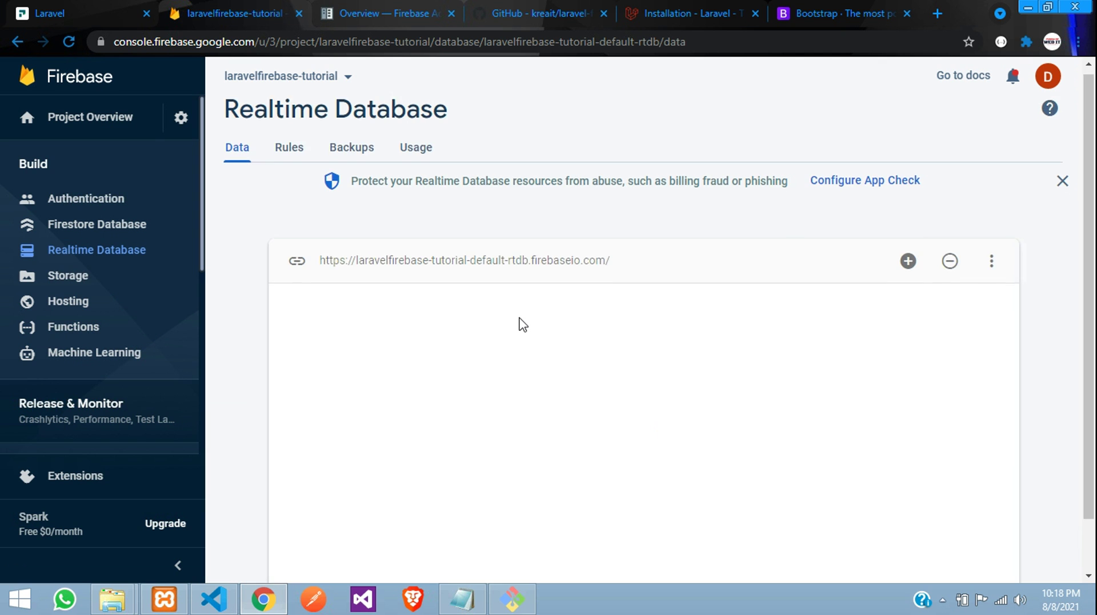
{"action": "scroll", "coordinate": [461, 299], "scroll_direction": "down", "scroll_amount": 1}
{"action": "scroll", "coordinate": [366, 326], "scroll_direction": "up", "scroll_amount": 1}
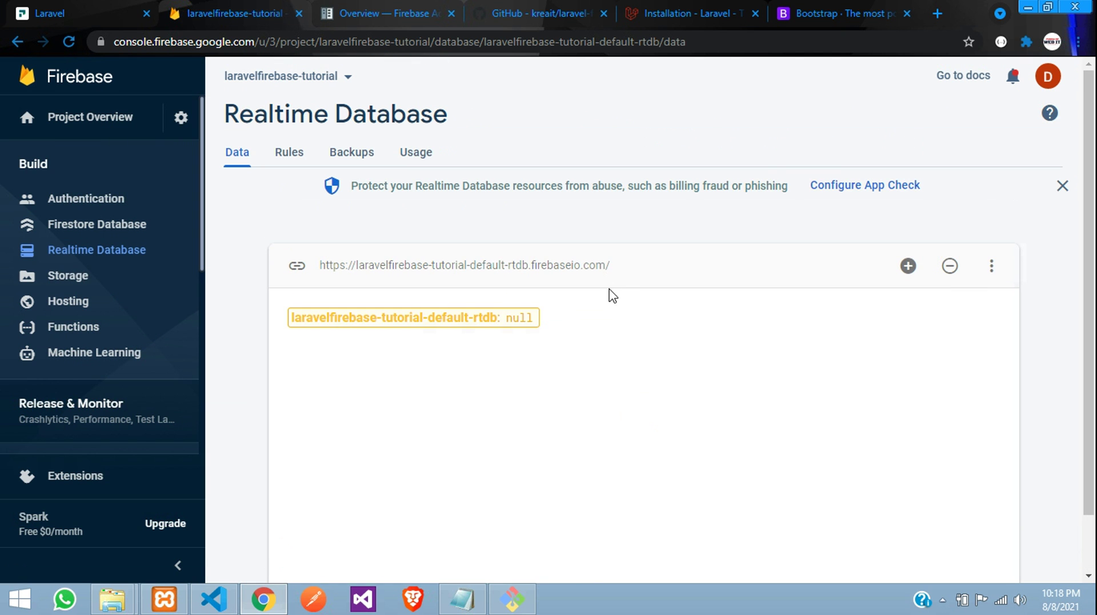
{"action": "left_click", "coordinate": [606, 267]}
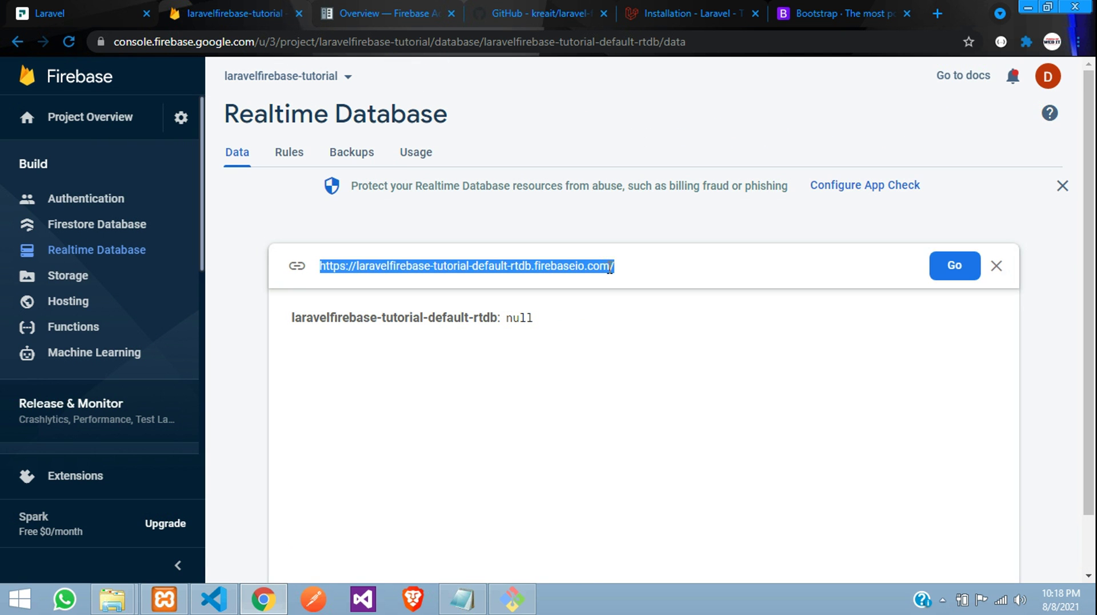
{"action": "right_click", "coordinate": [599, 268]}
{"action": "left_click", "coordinate": [610, 302]}
{"action": "left_click", "coordinate": [453, 358]}
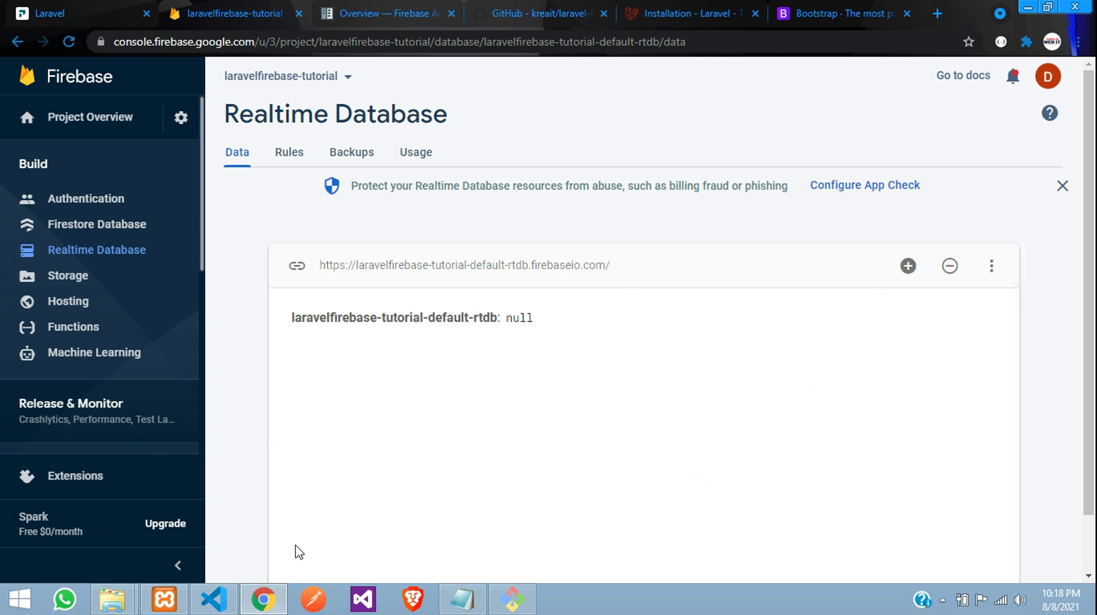
{"action": "left_click", "coordinate": [214, 599]}
{"action": "key", "text": "ctrl+v"}
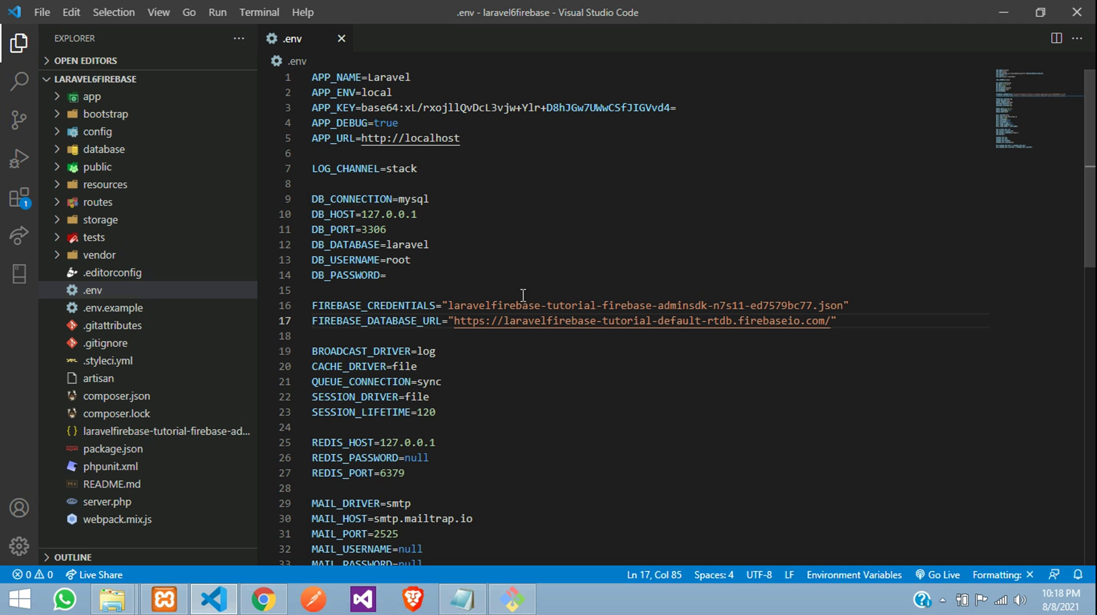
{"action": "left_click", "coordinate": [517, 601]}
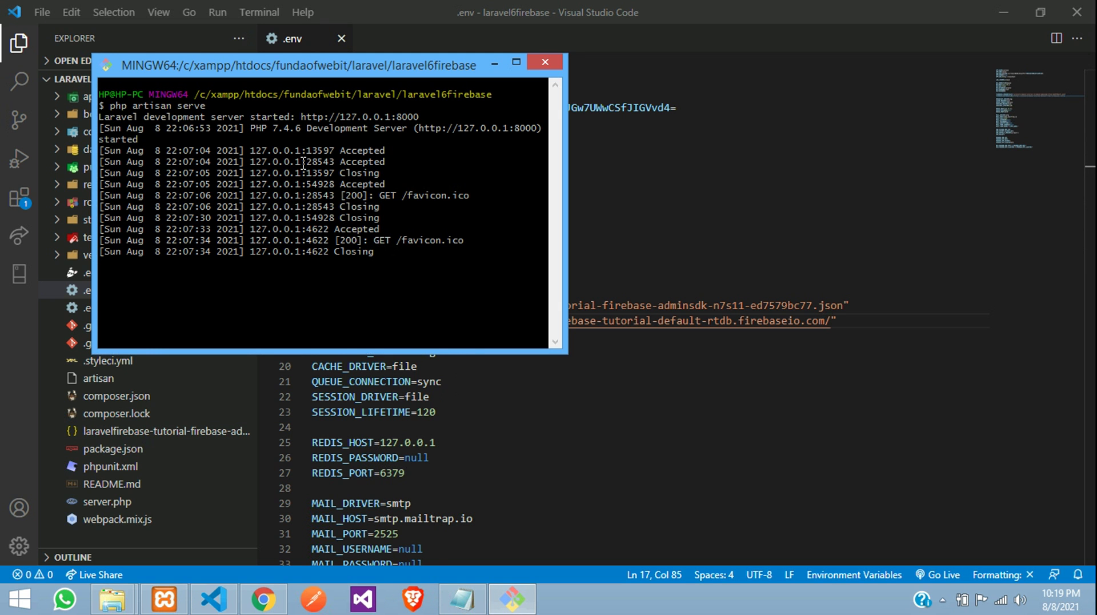
{"action": "left_click_drag", "start_coordinate": [312, 73], "coordinate": [569, 140]}
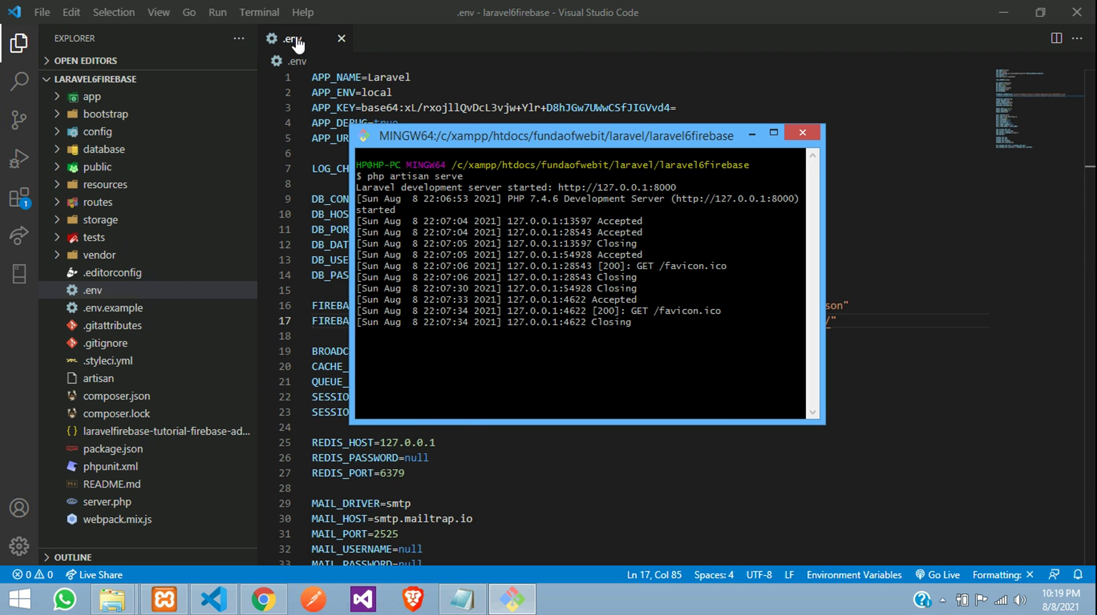
{"action": "key", "text": "ctrl+c"}
{"action": "key", "text": "Up"}
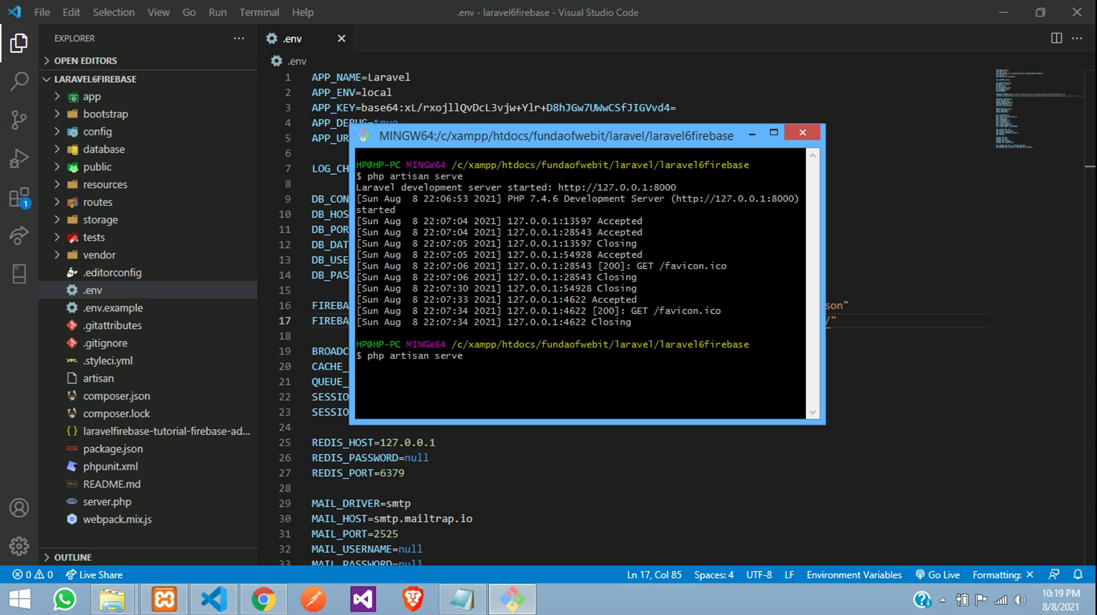
{"action": "left_click", "coordinate": [750, 134]}
{"action": "left_click", "coordinate": [548, 335]}
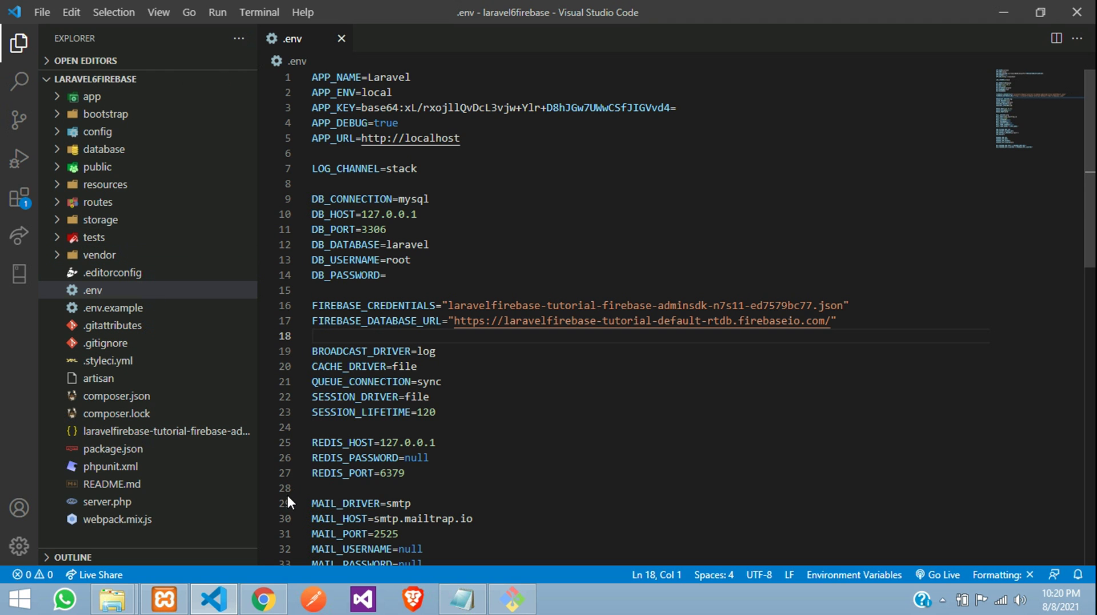
{"action": "left_click", "coordinate": [376, 305]}
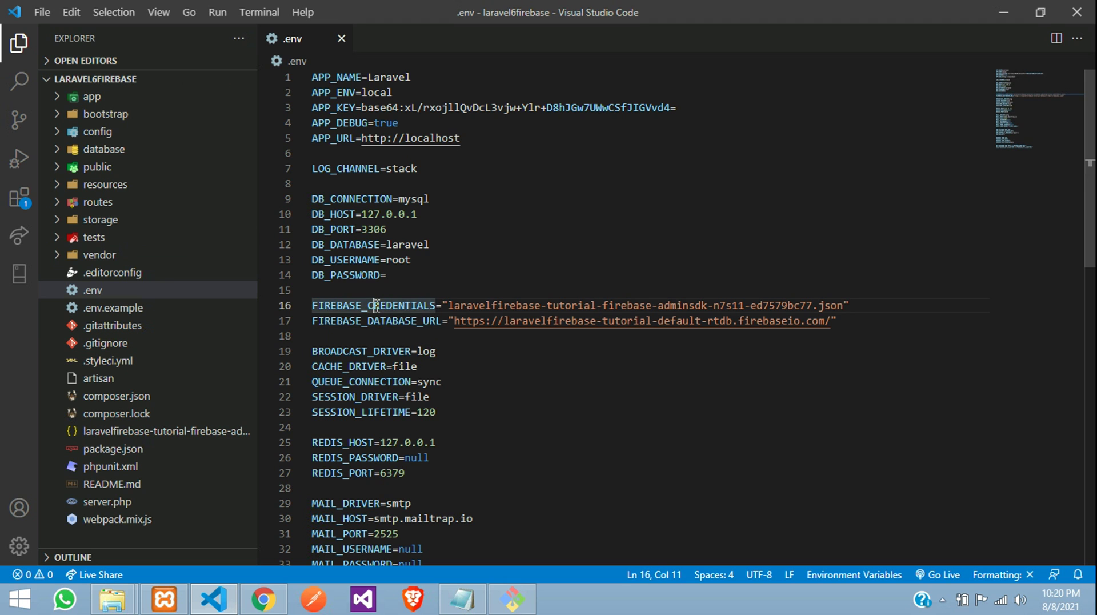
{"action": "double_click", "coordinate": [379, 321]}
{"action": "double_click", "coordinate": [392, 306]}
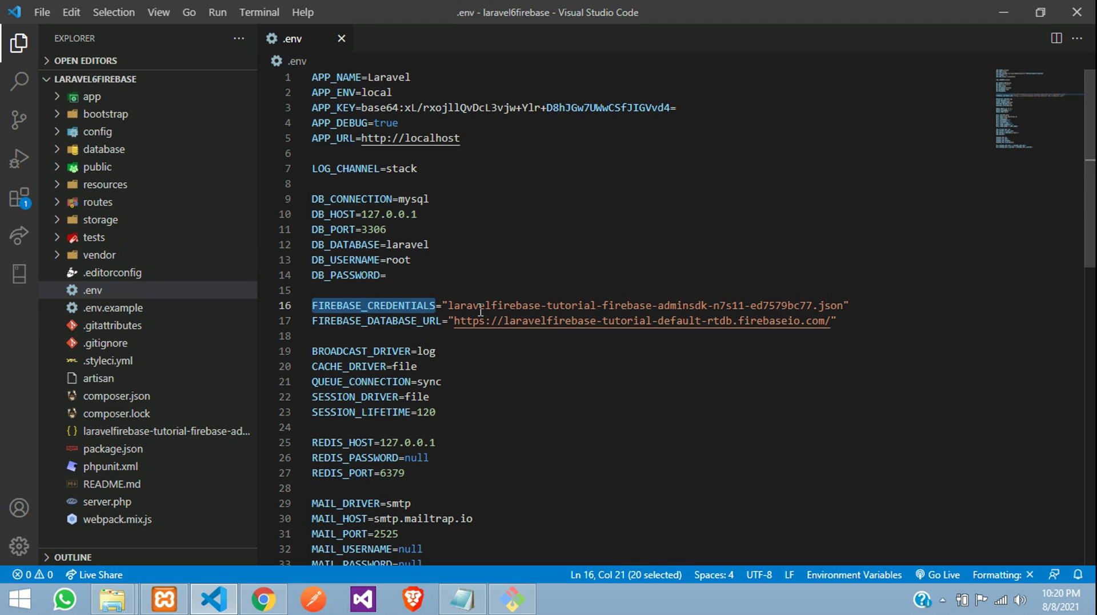
{"action": "left_click", "coordinate": [482, 334]}
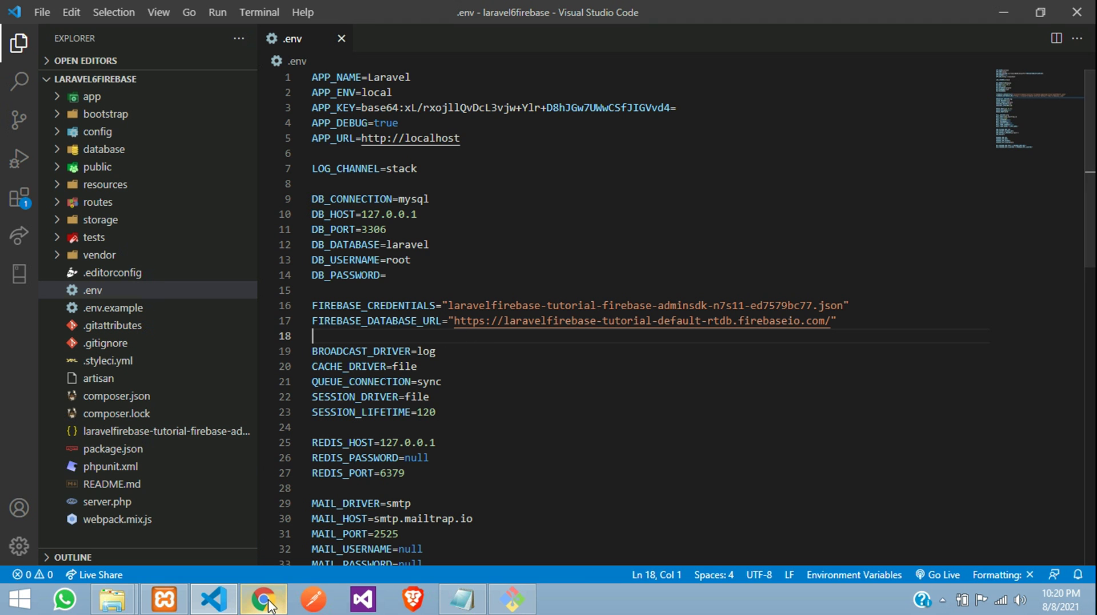
{"action": "mouse_move", "coordinate": [267, 602]}
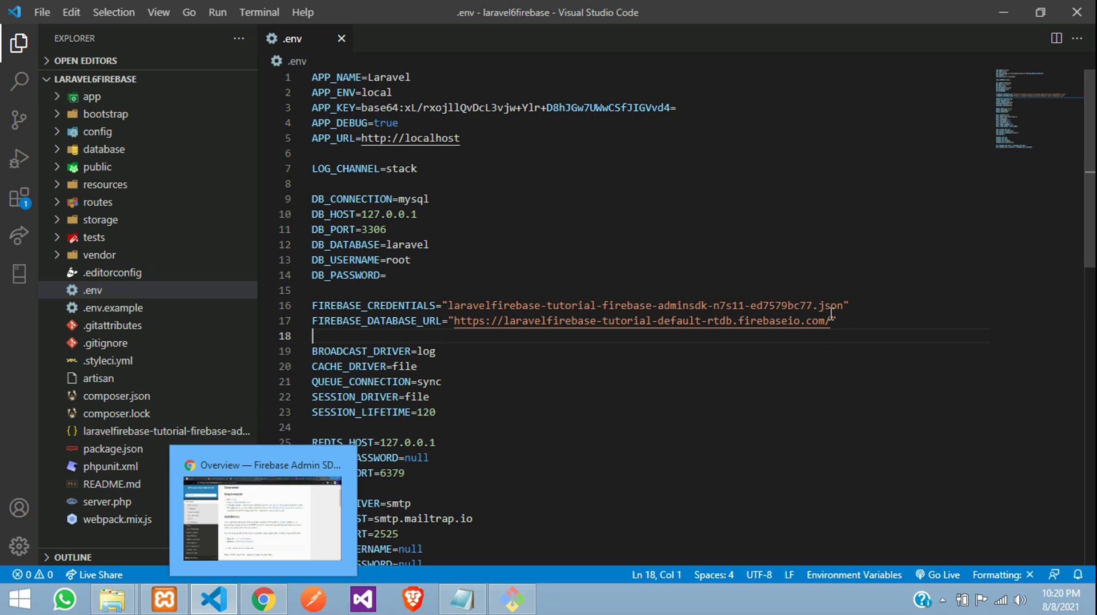